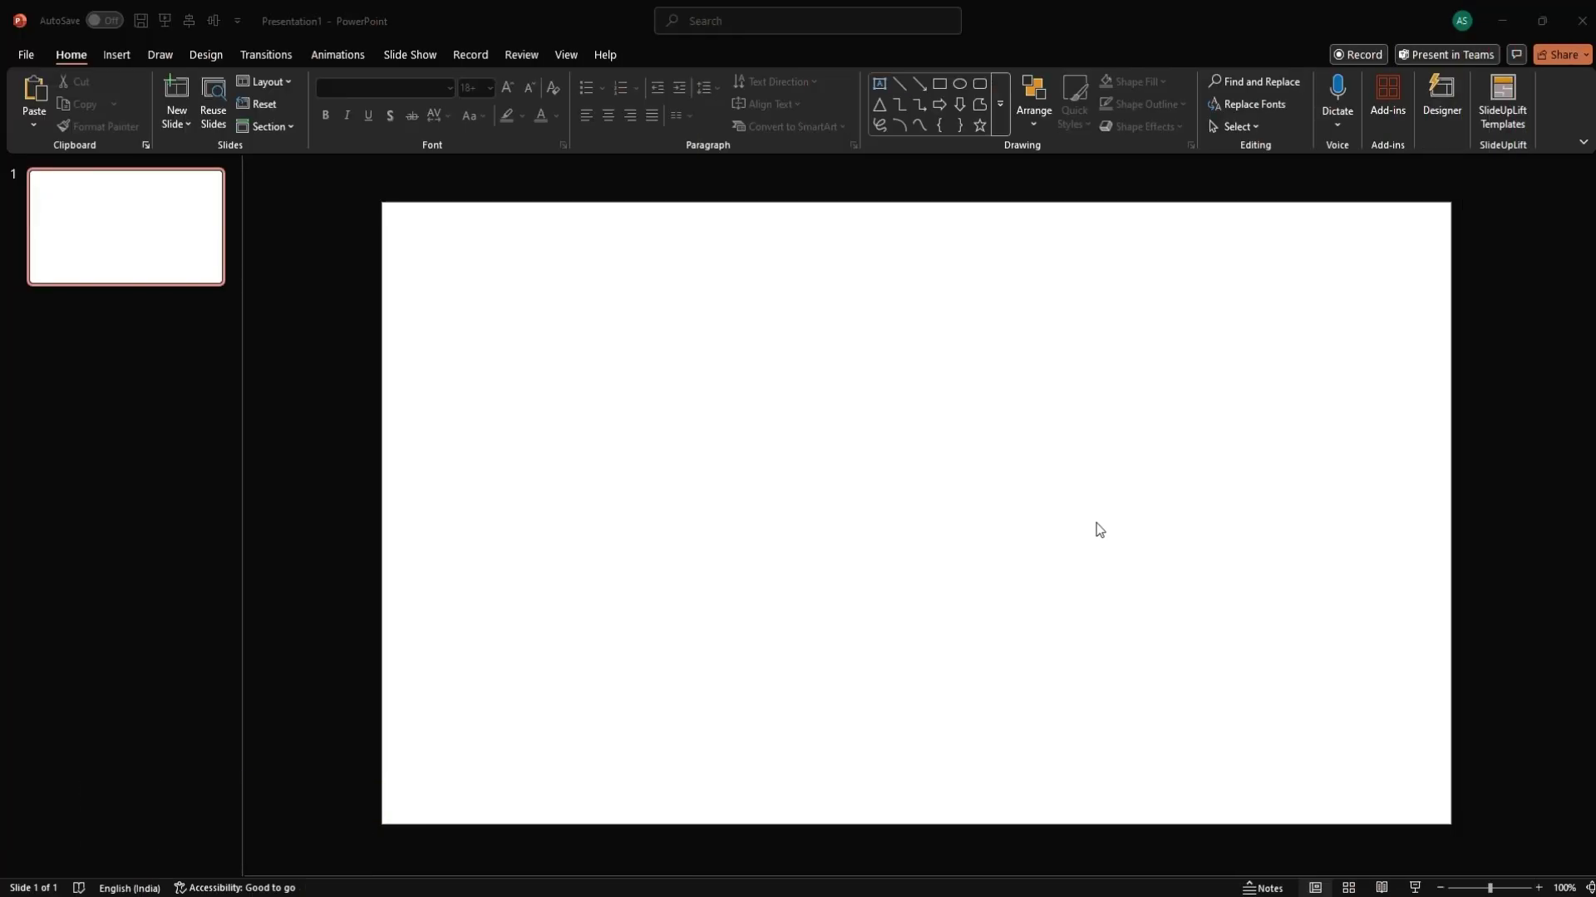
Insert a text box right of centre in the upper half of the slide containing "Sample Text Rewards"
left_click(115, 55)
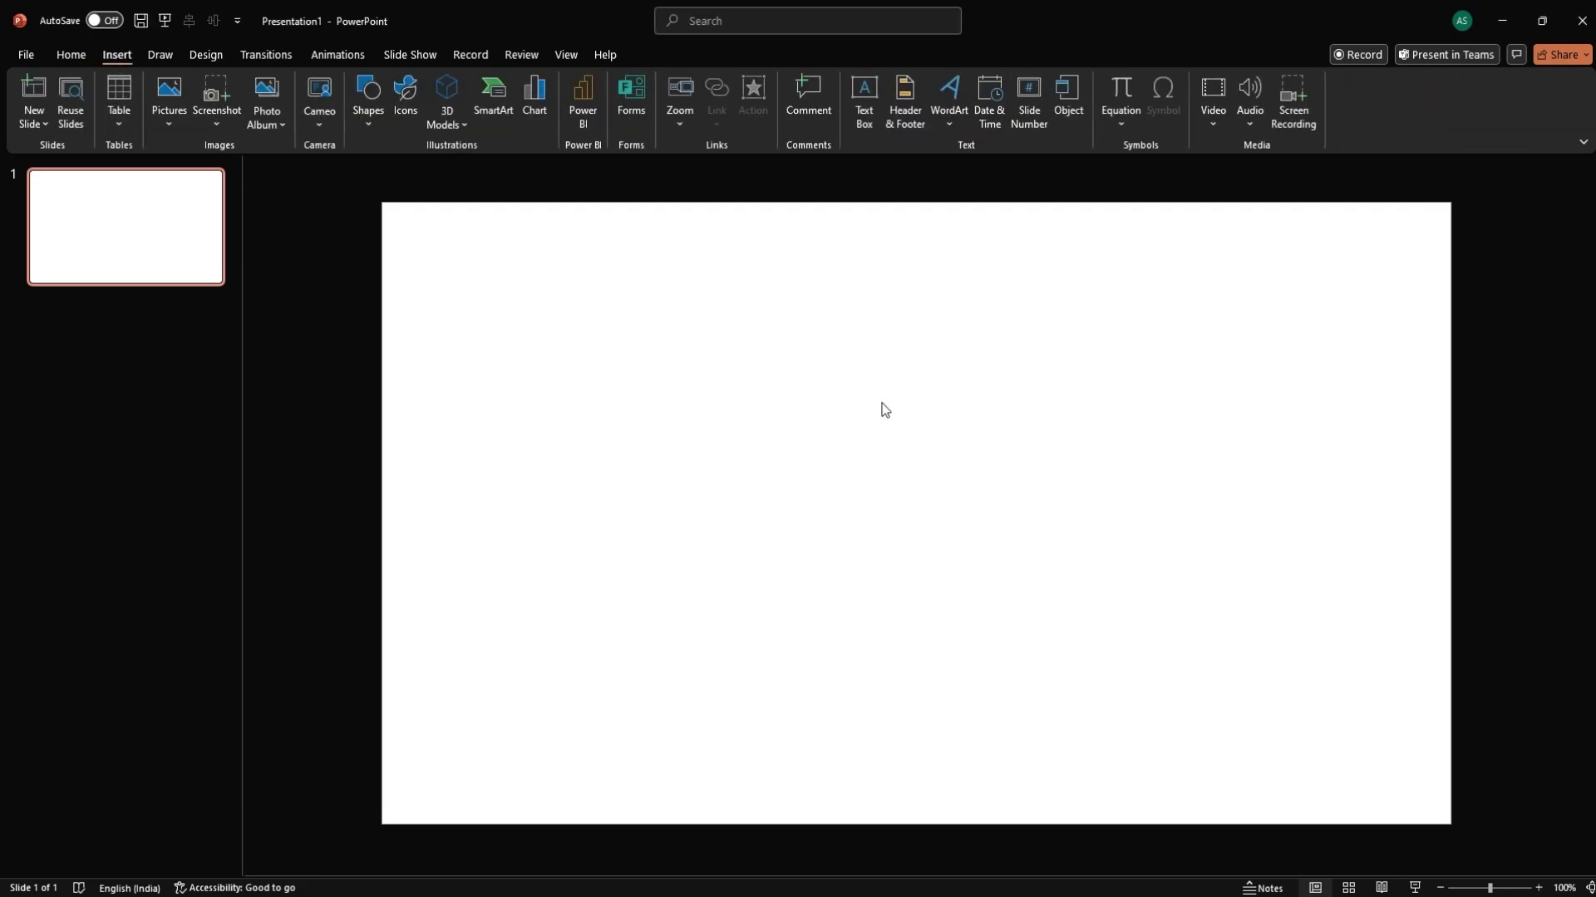
left_click(864, 98)
left_click_drag(826, 330, 1259, 441)
type("Sample Text Re")
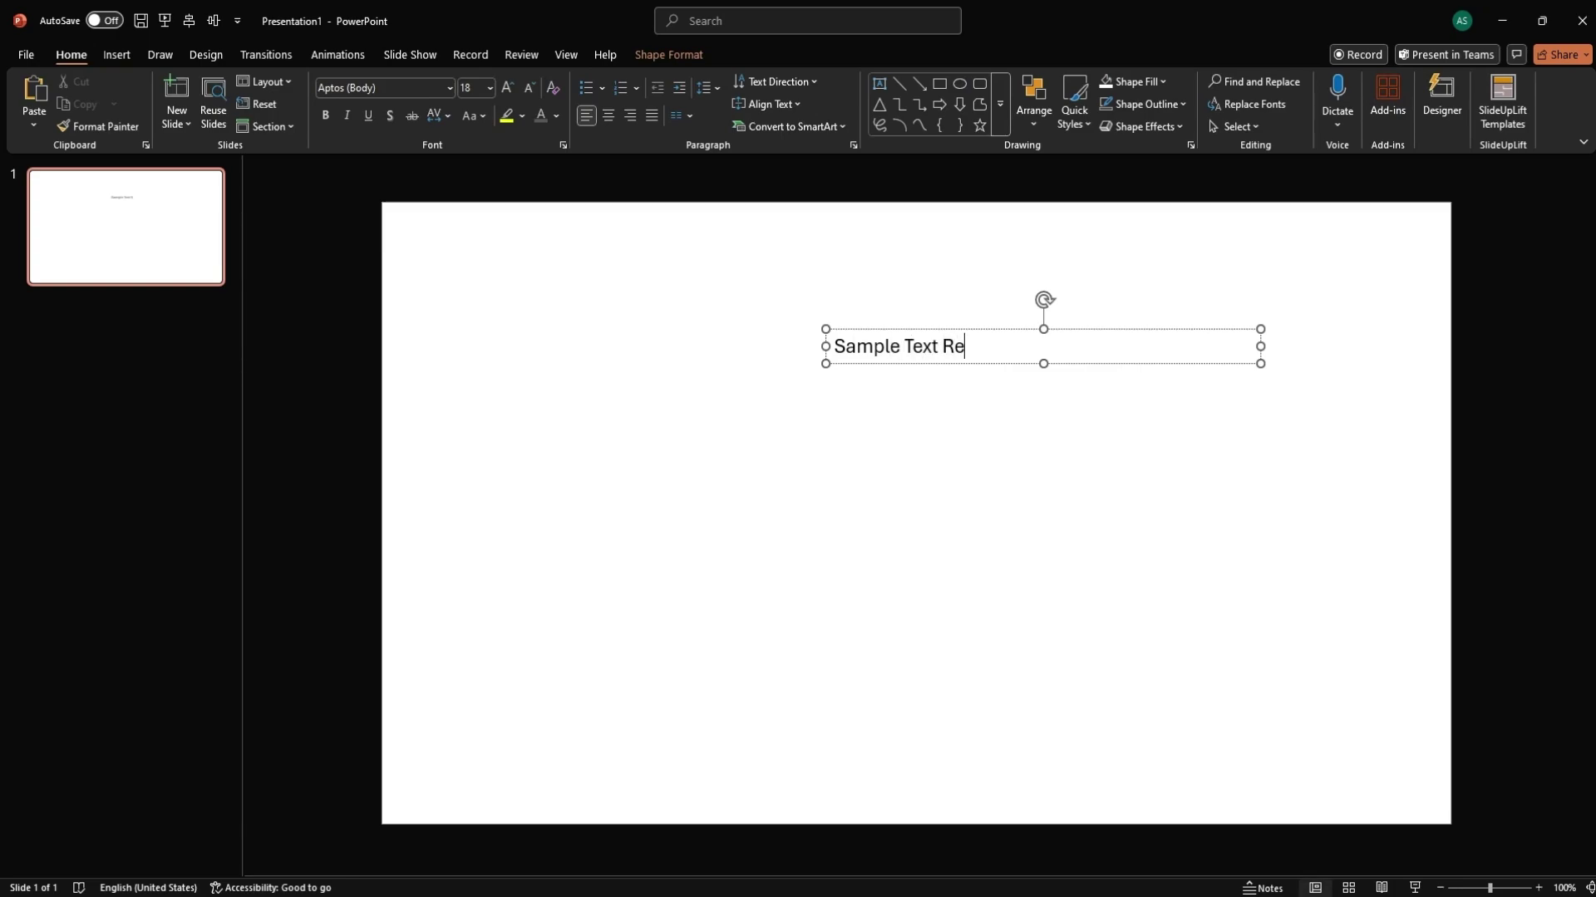
type("wards")
Format all of the heading text as bold Open Sans at size 44
key("ctrl+a")
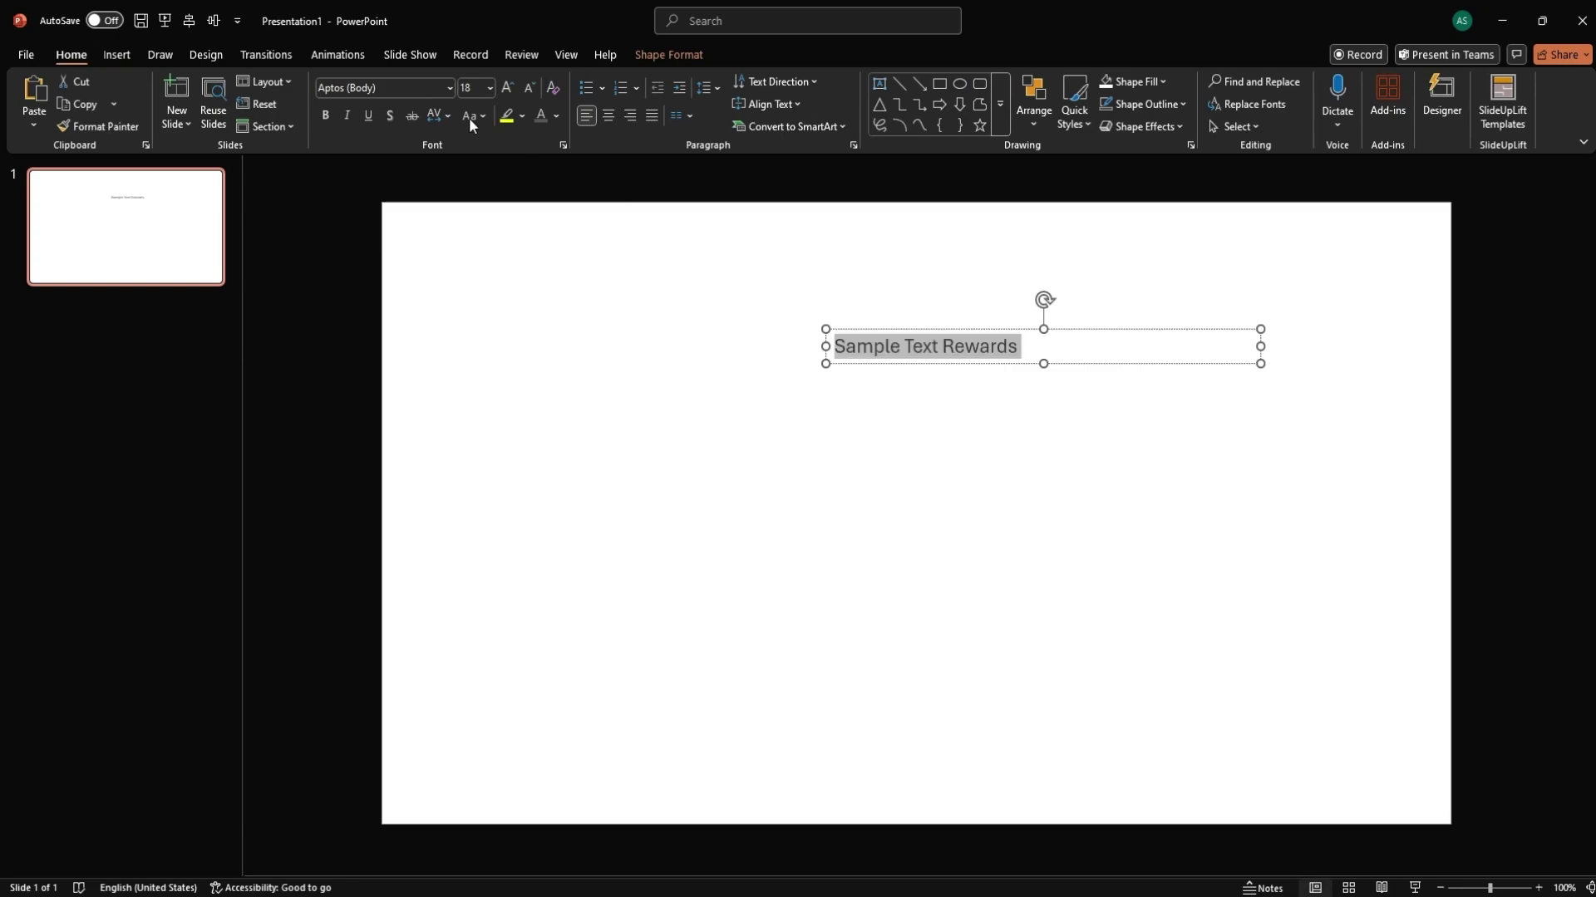
left_click(419, 88)
type("Open Sans")
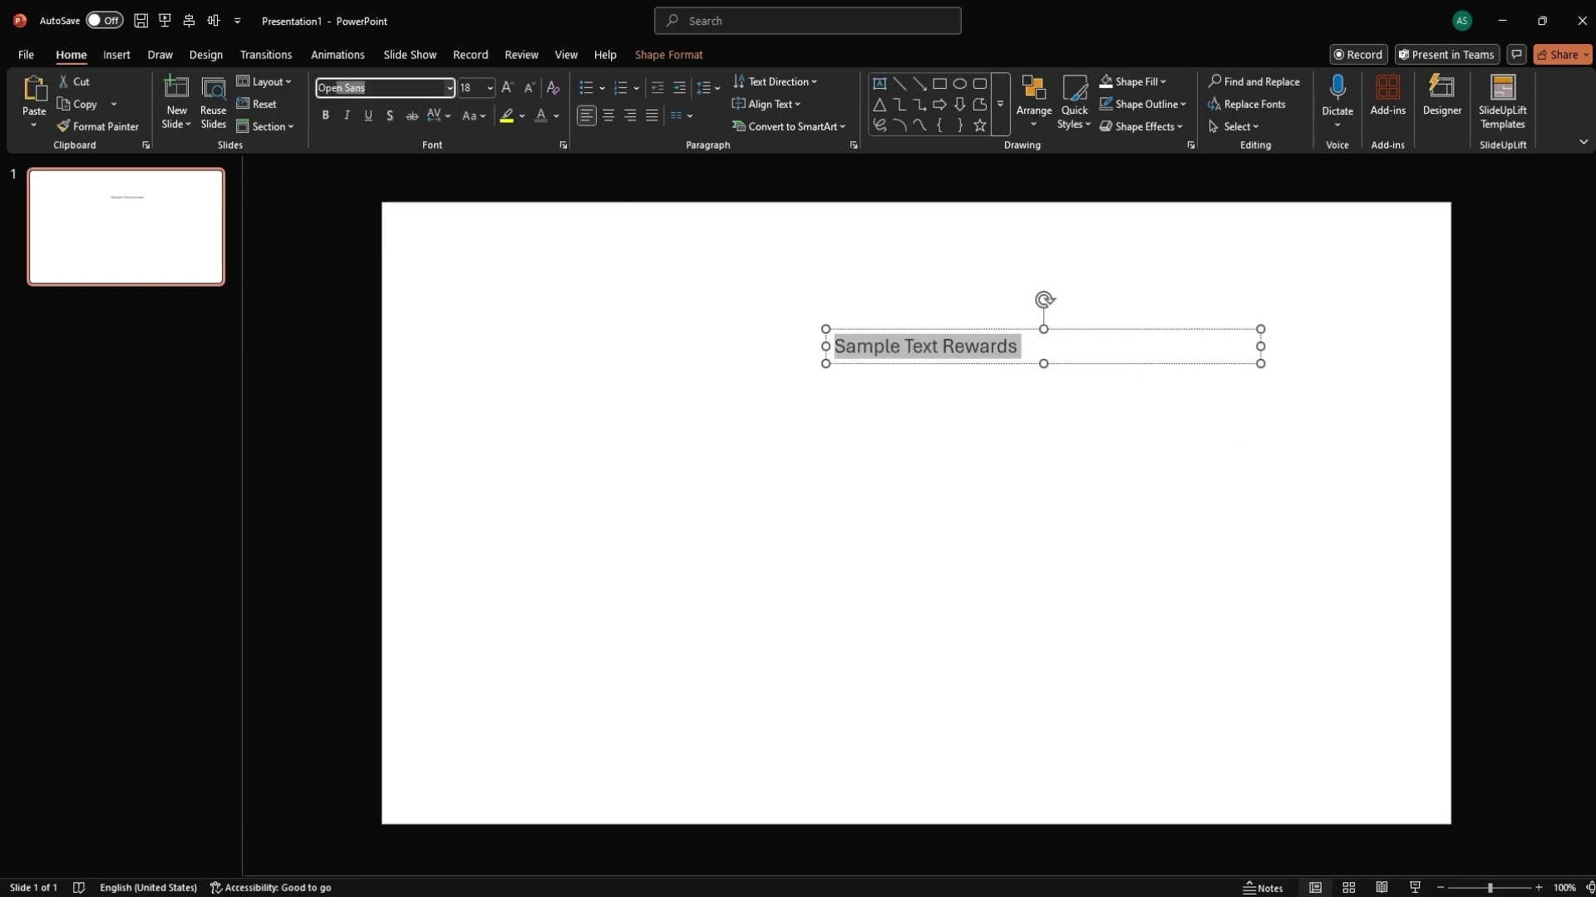
key("Return")
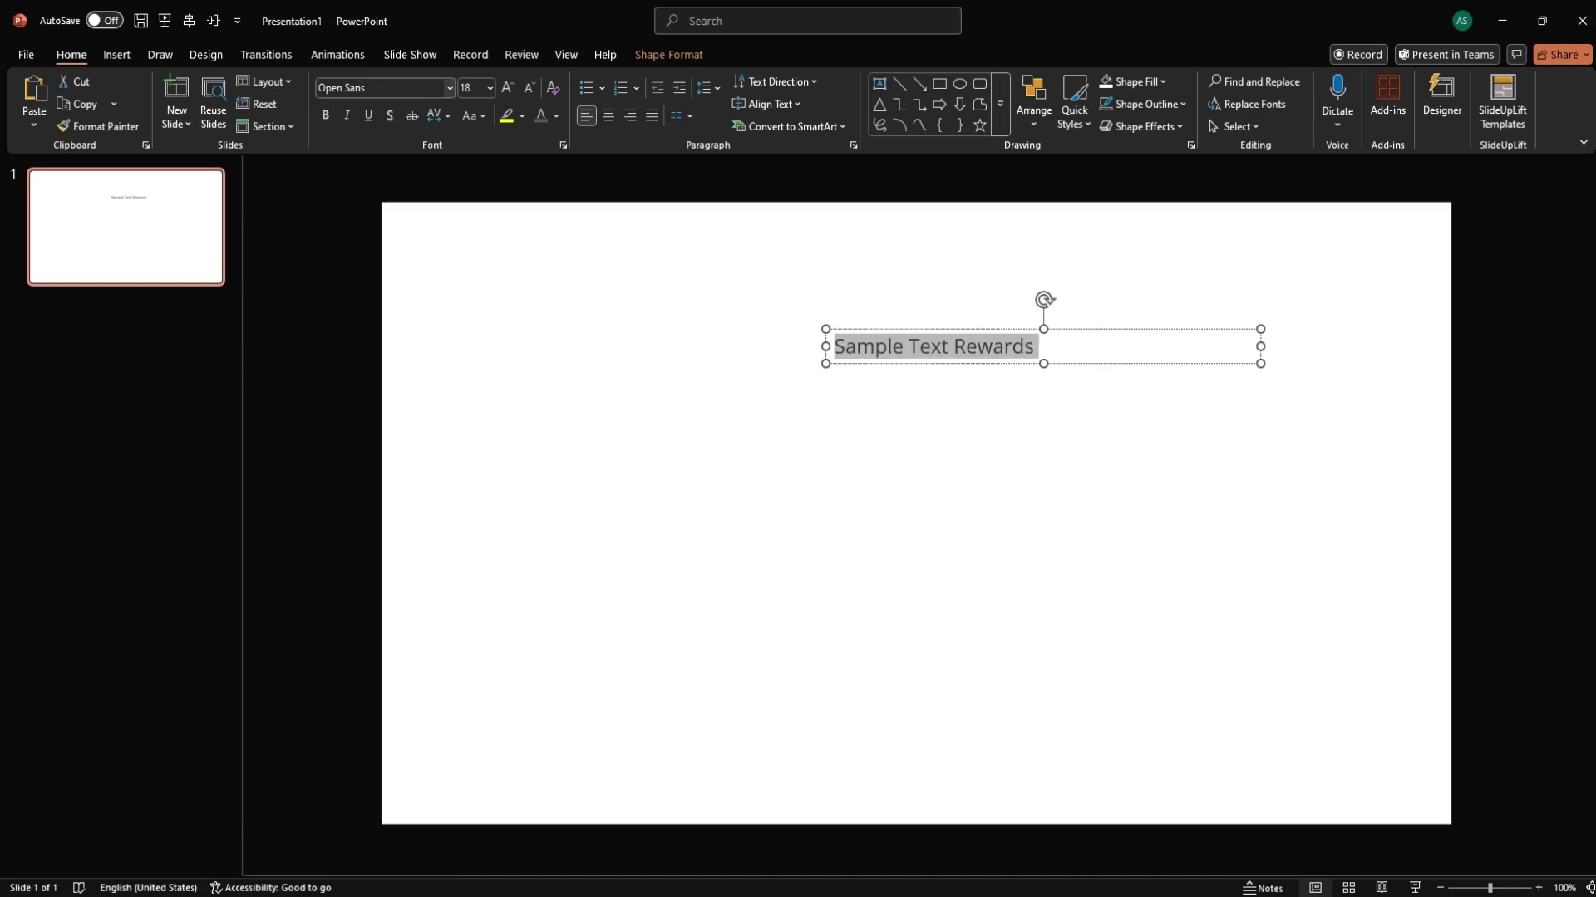
left_click(328, 117)
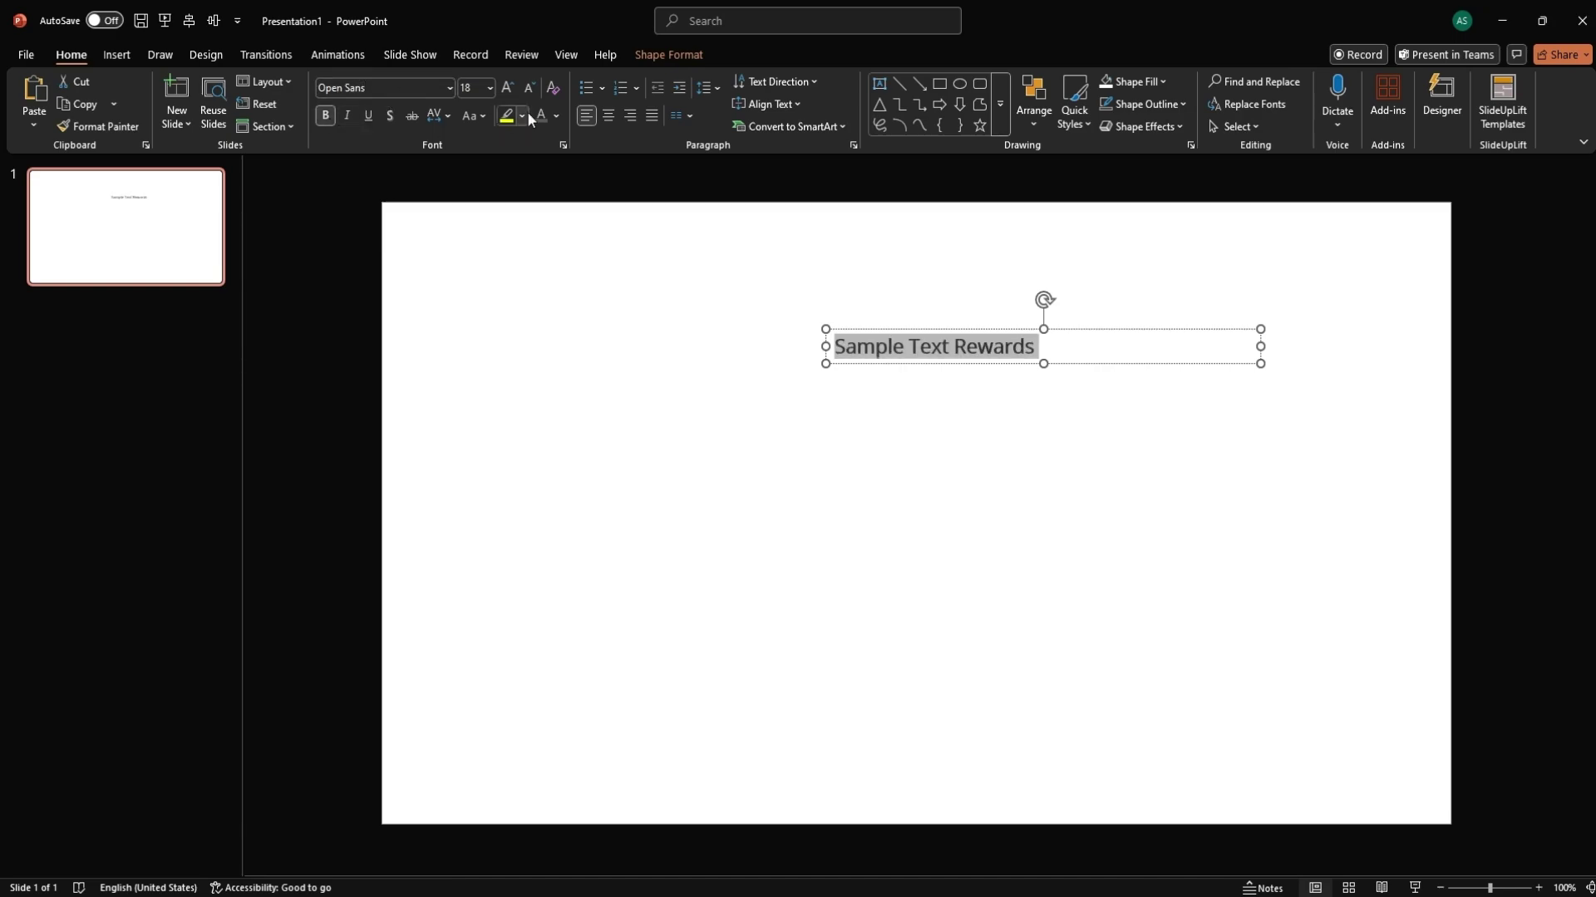
left_click(491, 88)
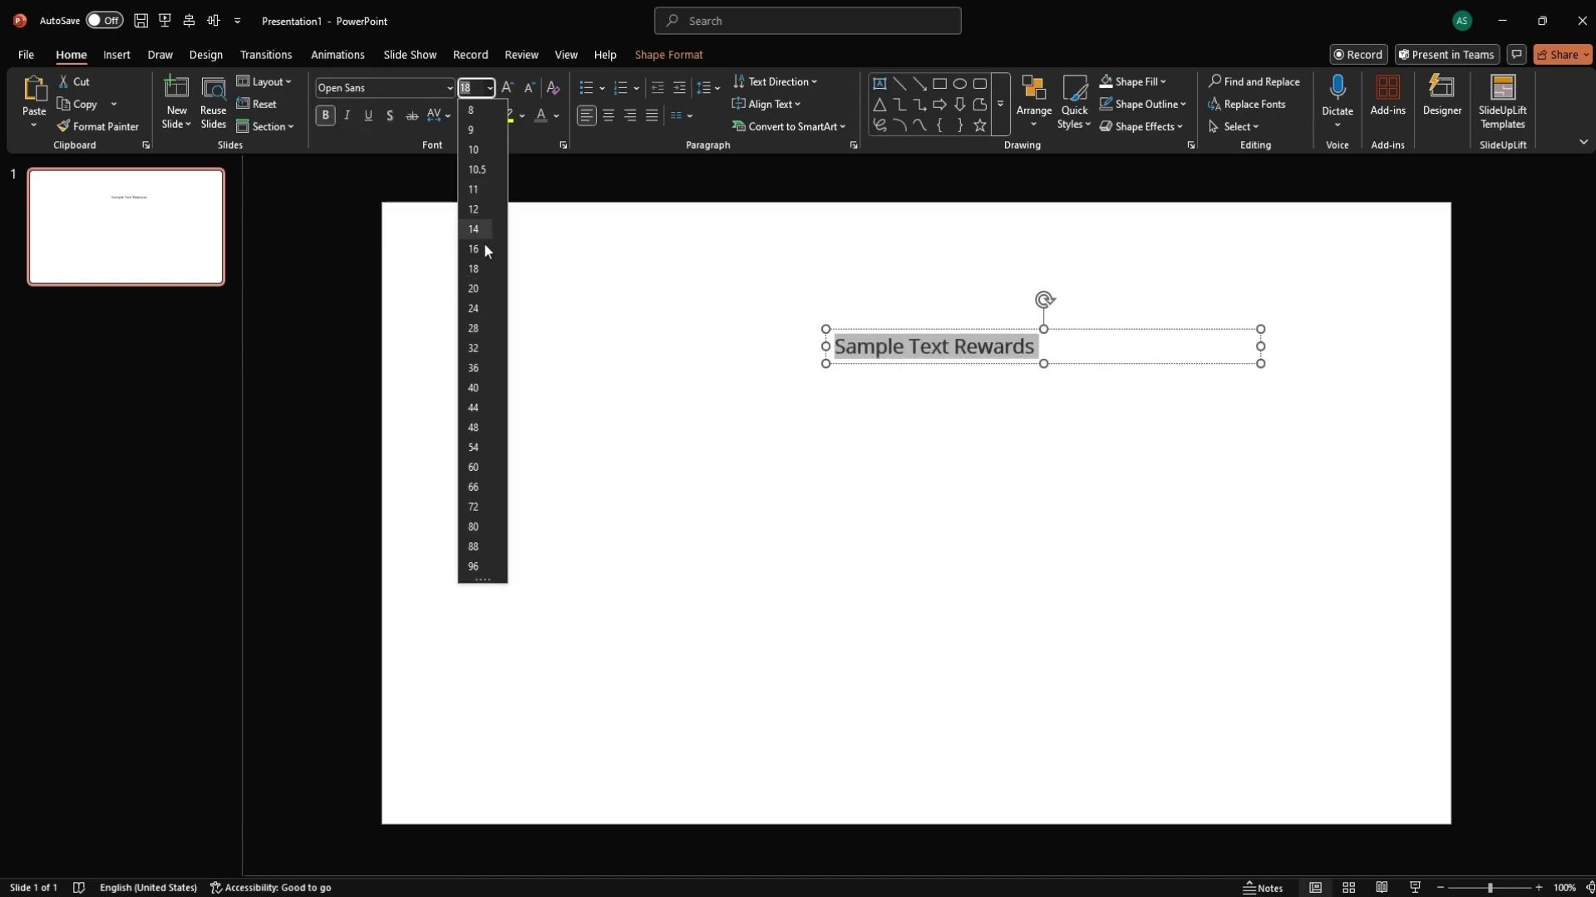
left_click(485, 407)
Change the heading to uppercase and move its text box slightly down and to the right
left_click(472, 116)
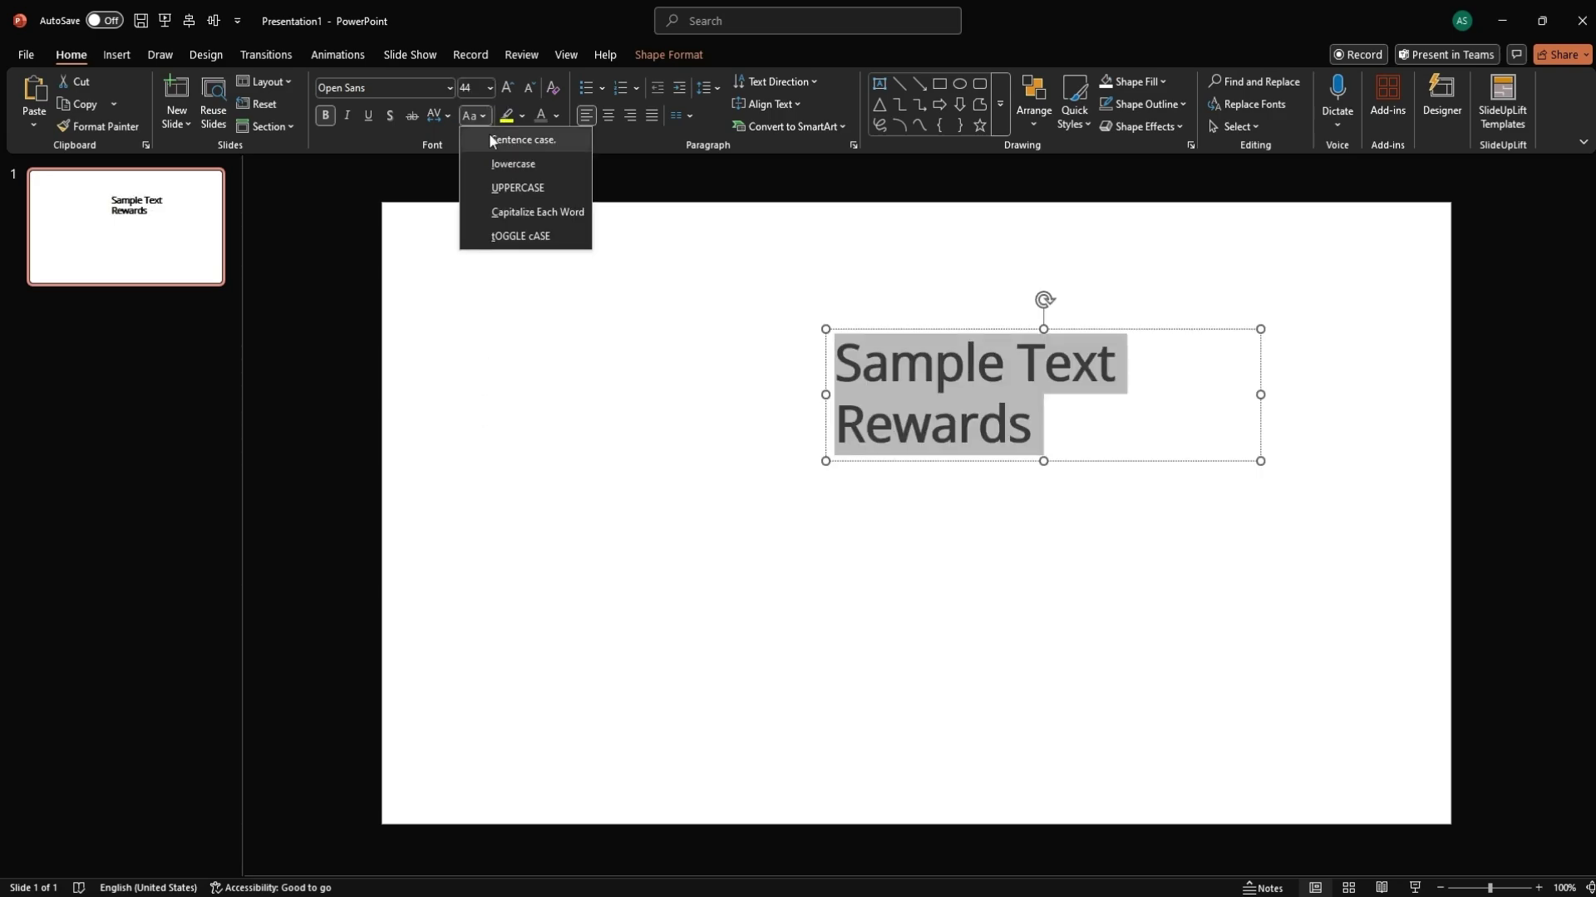
left_click(528, 188)
left_click_drag(1111, 452, 1161, 502)
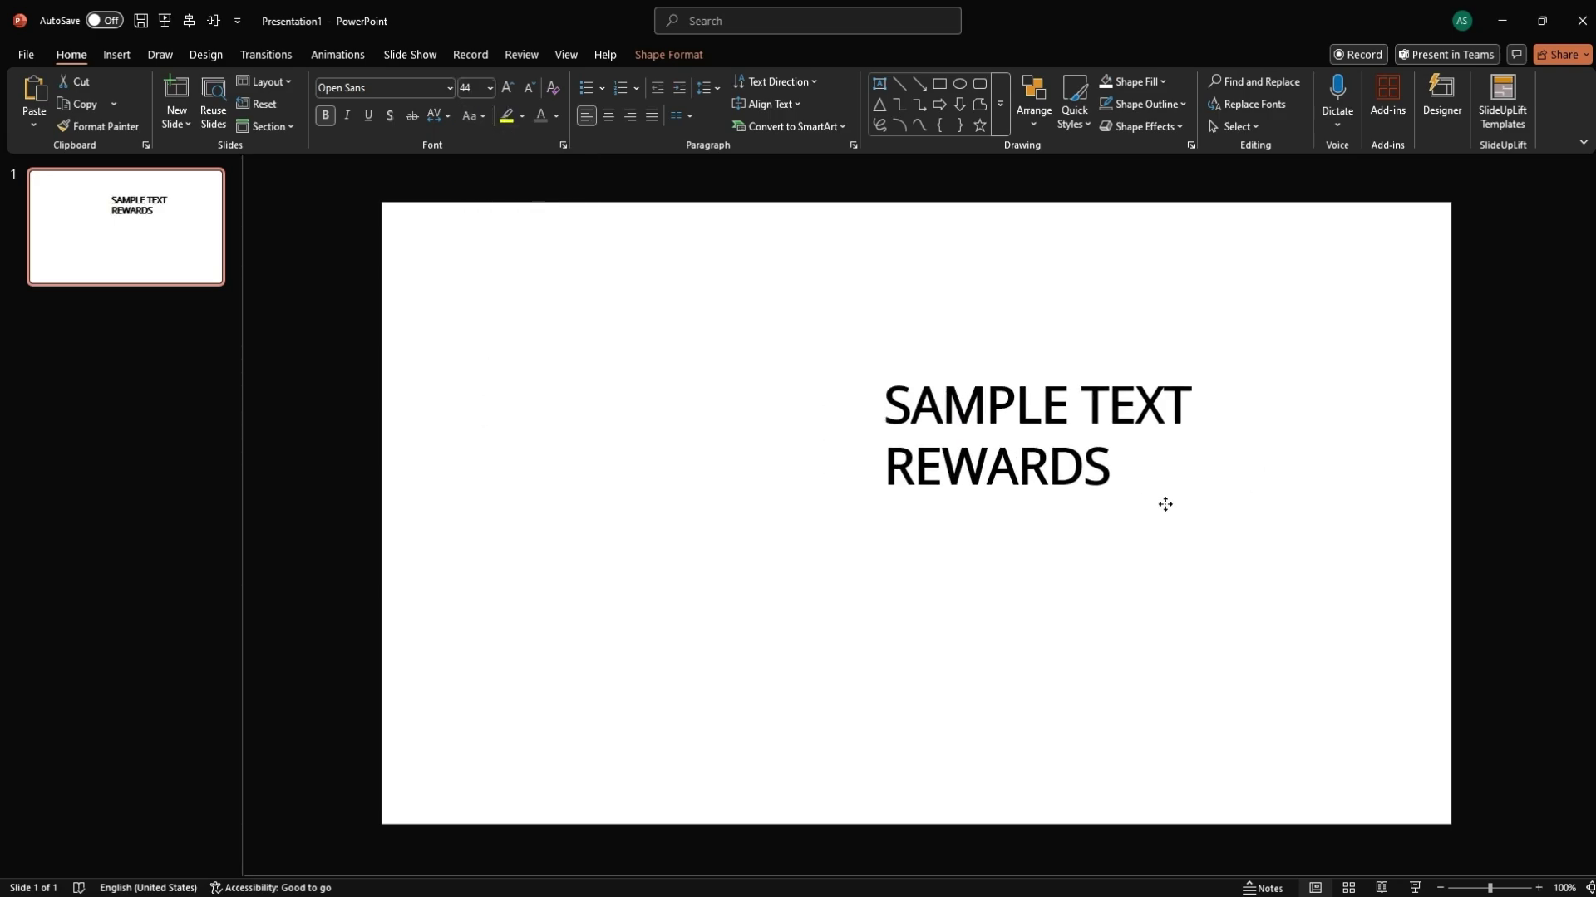
left_click(1136, 621)
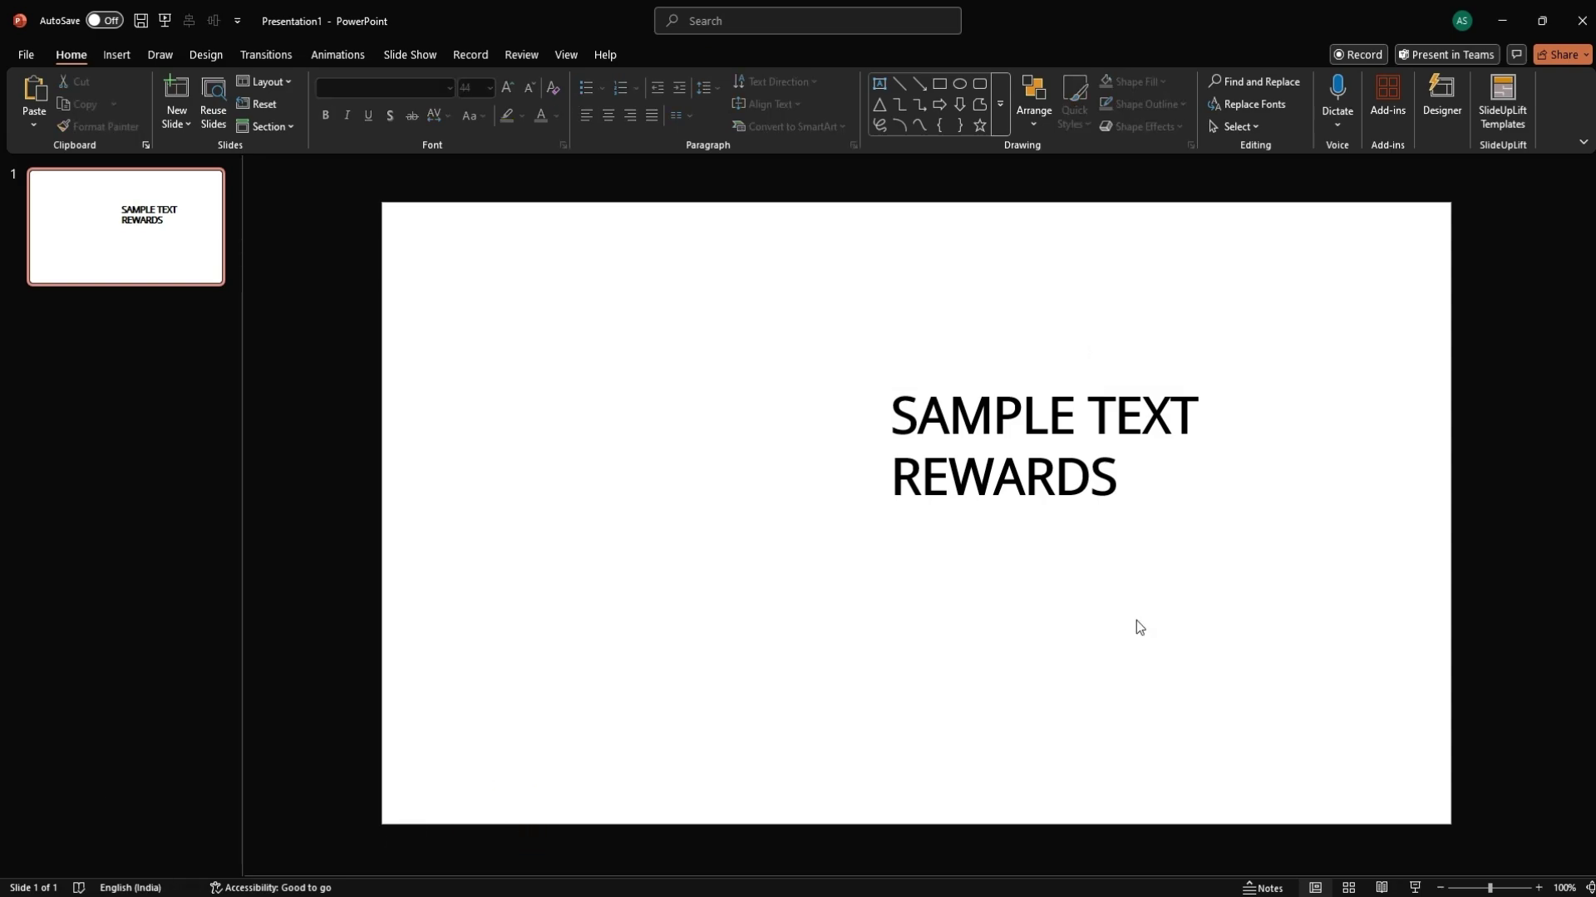
Add a text box below the heading, paste the copied sample paragraph into it, and narrow it so the text wraps onto three lines
left_click(116, 54)
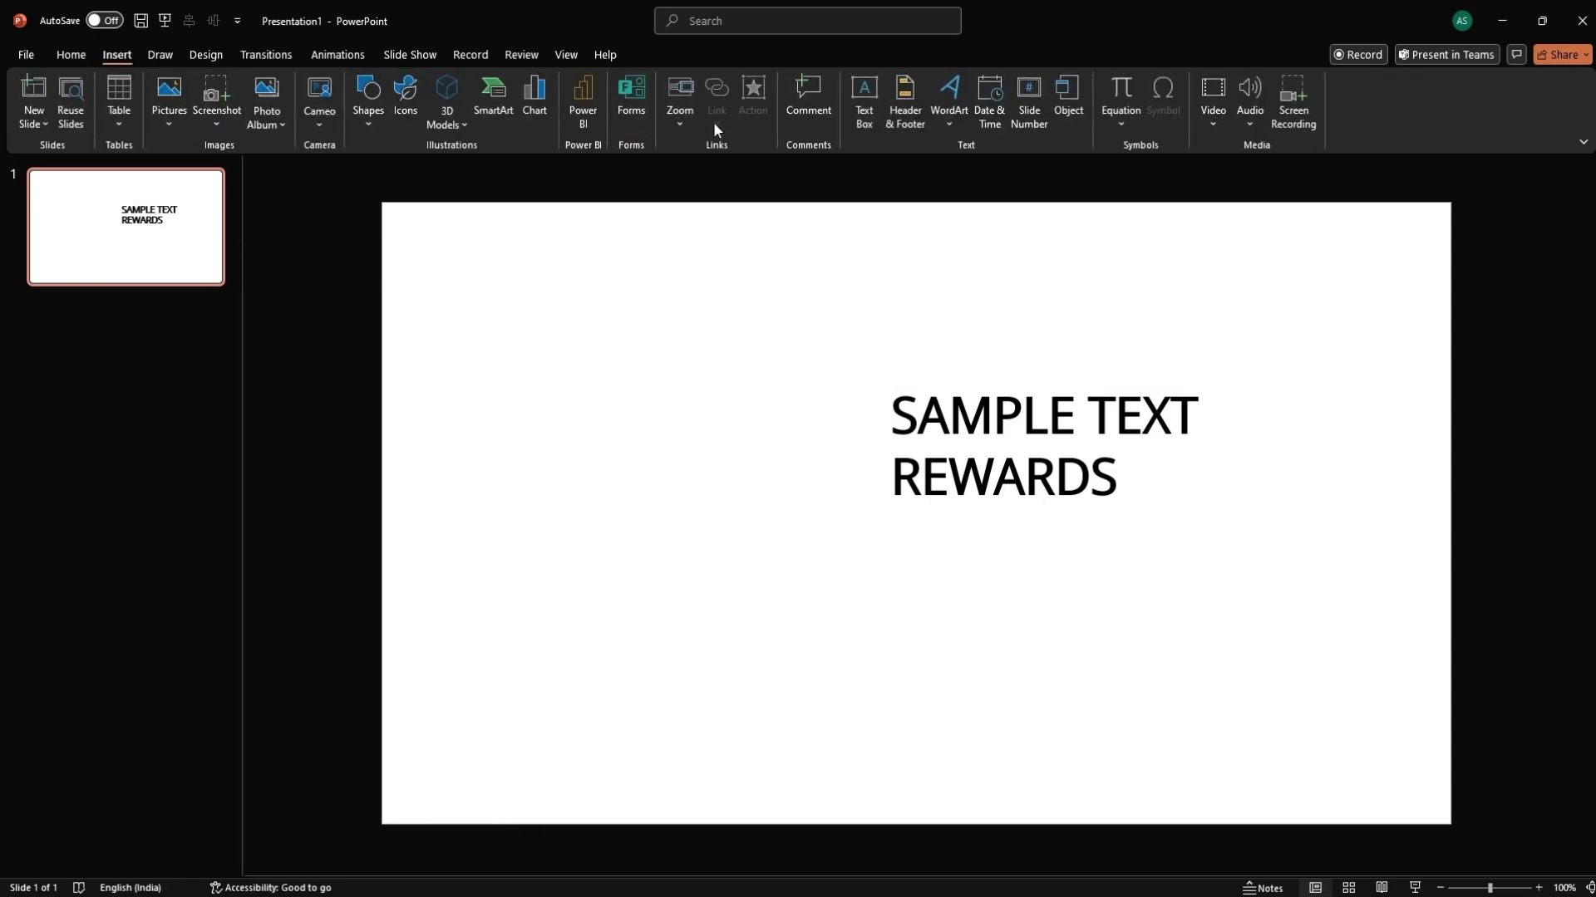
left_click(869, 95)
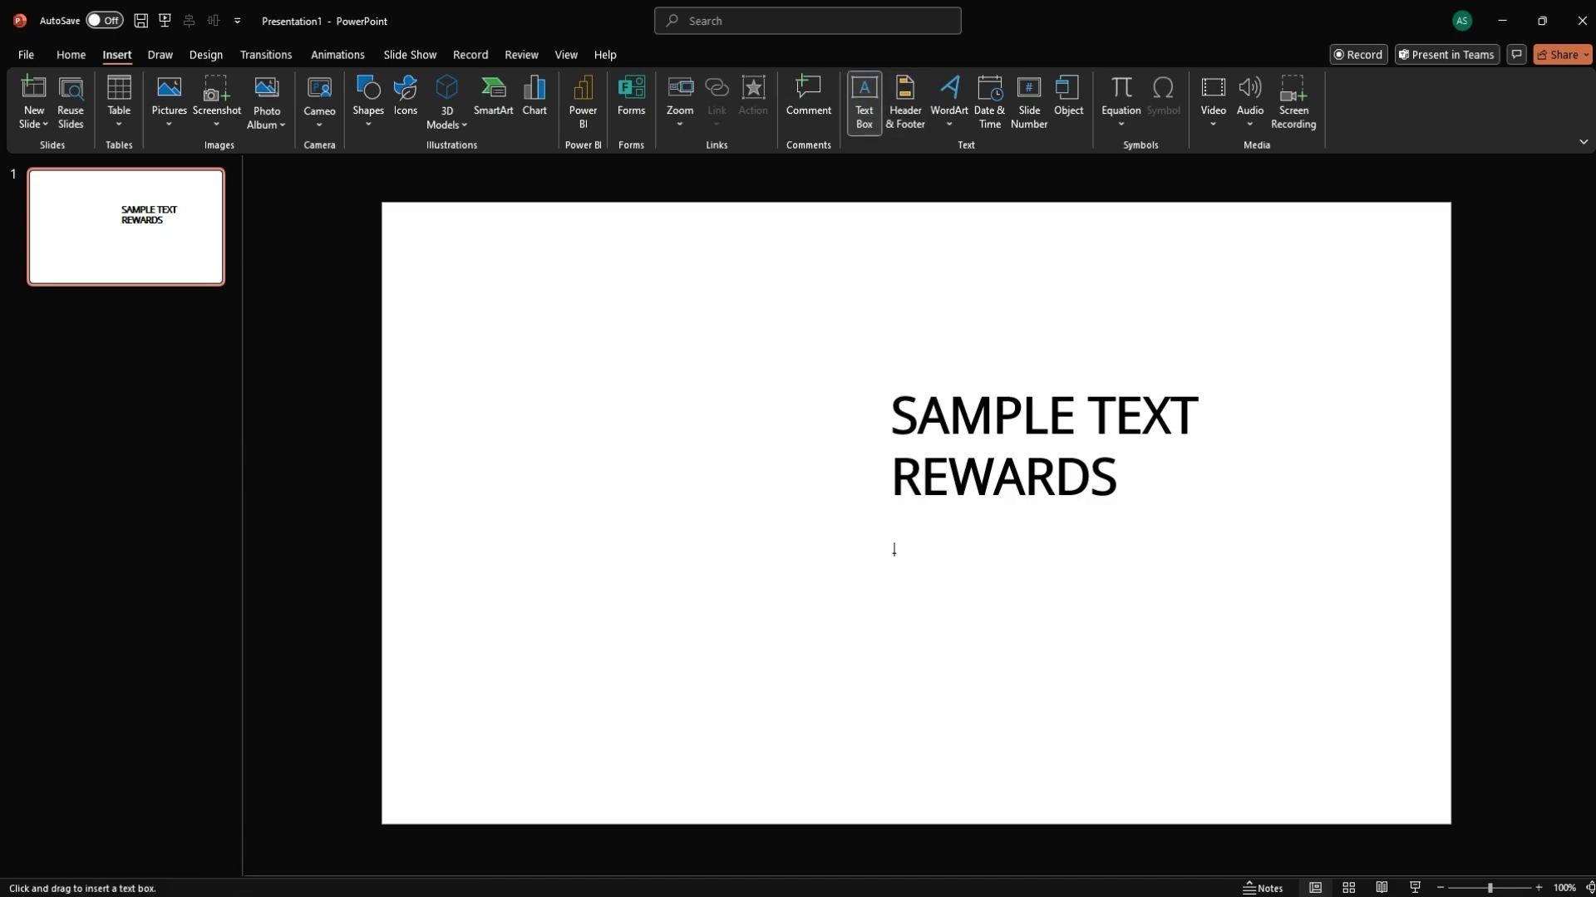
left_click_drag(895, 545, 1342, 647)
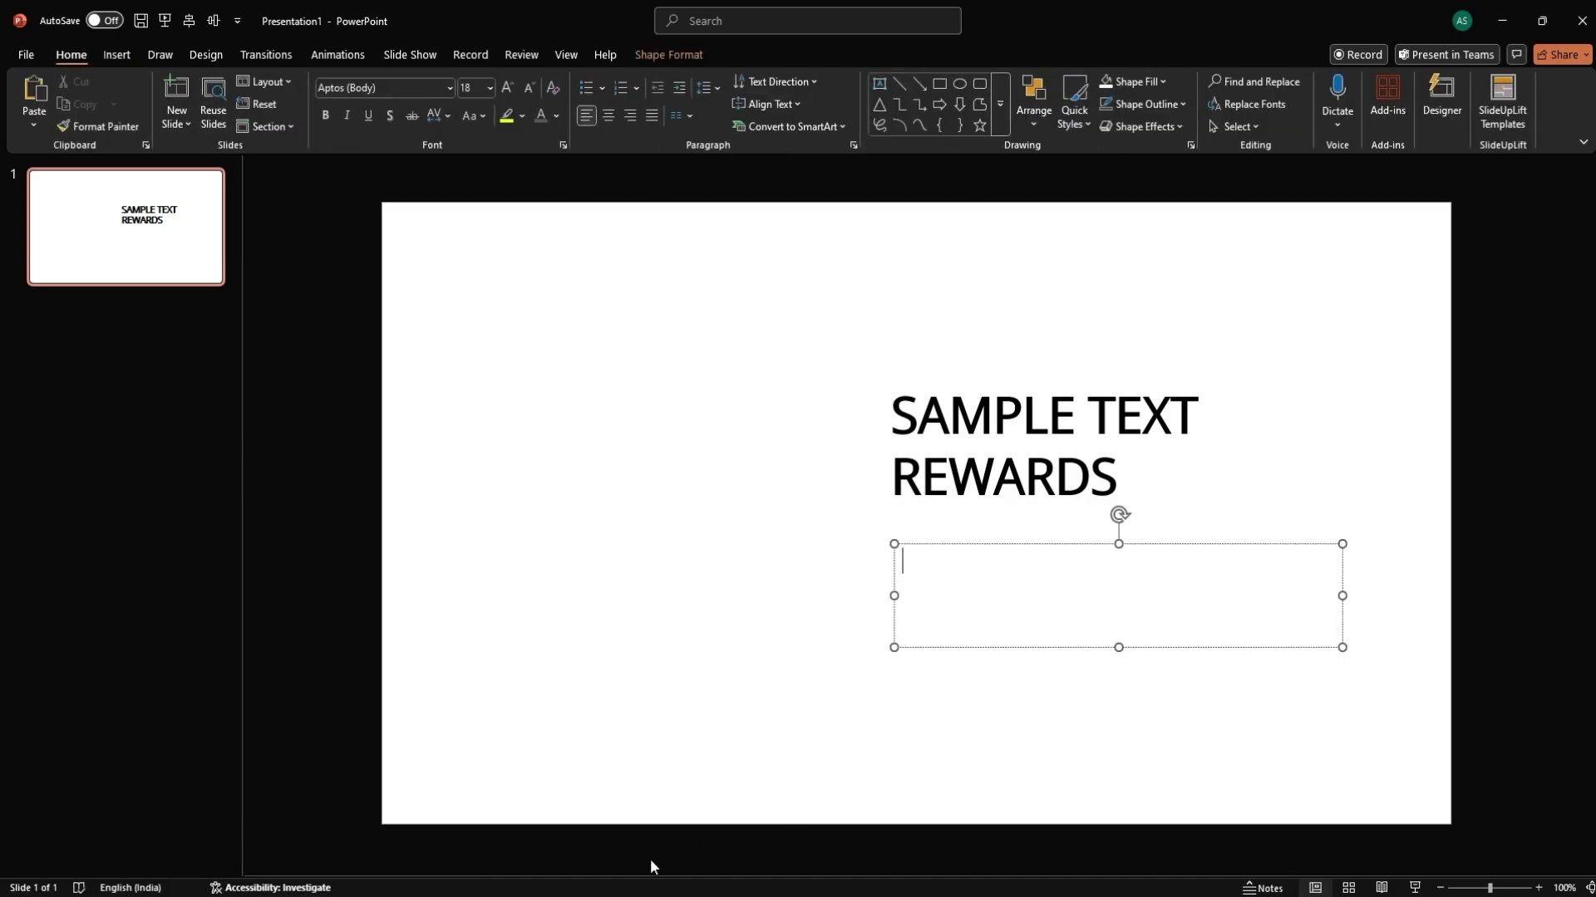
type("This is a sample text. Insert your desired text here. Insert your desired text here. This is a sample text.")
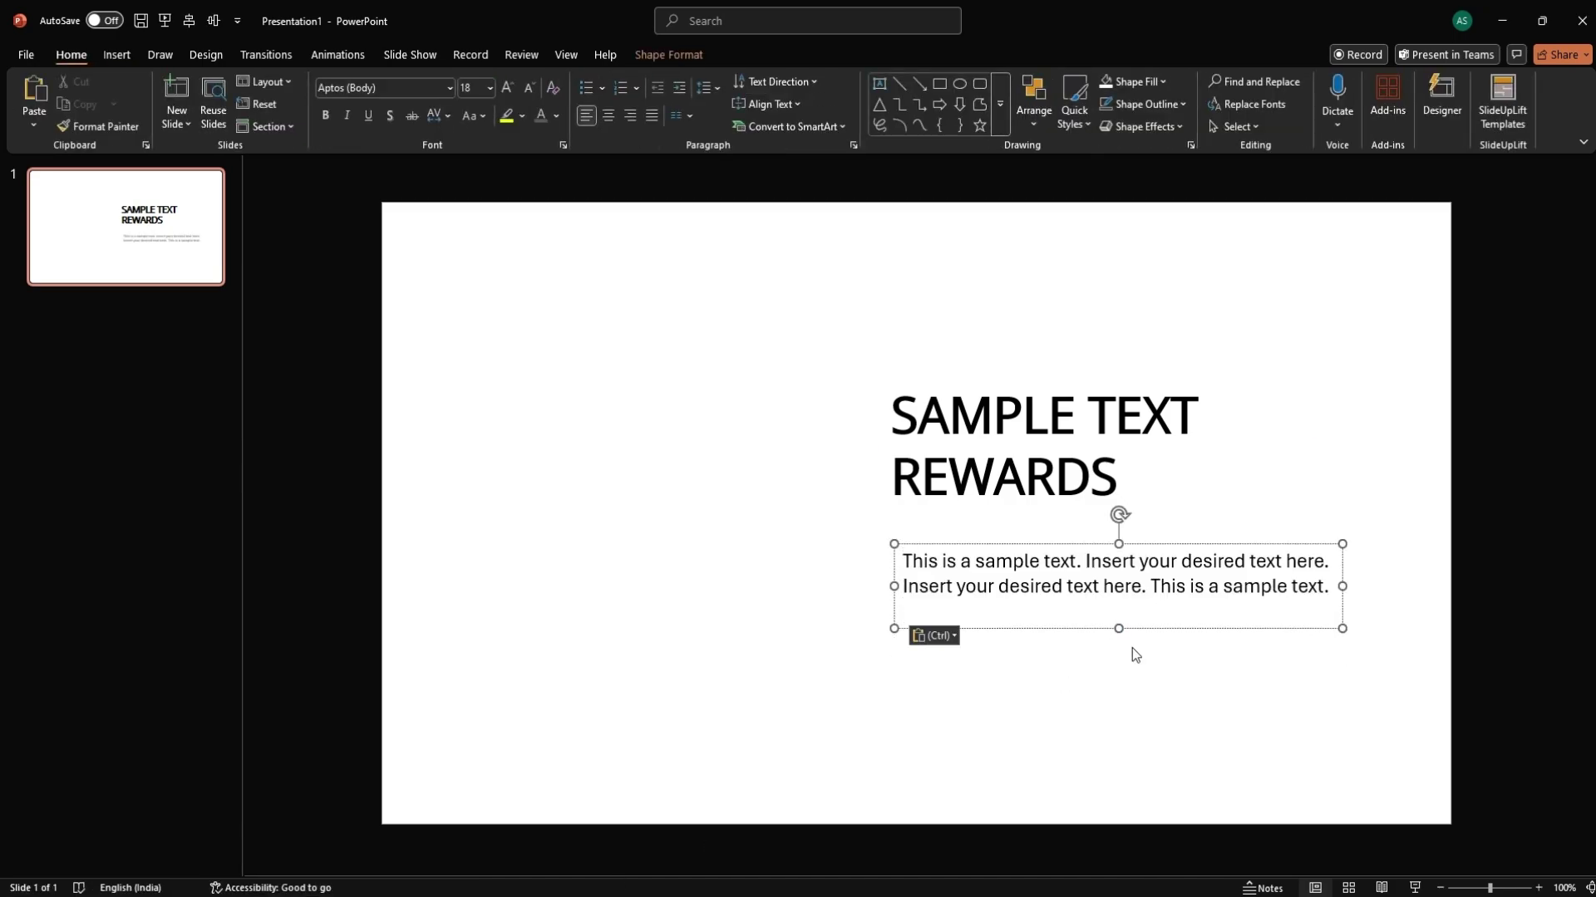
left_click_drag(1346, 574, 1281, 586)
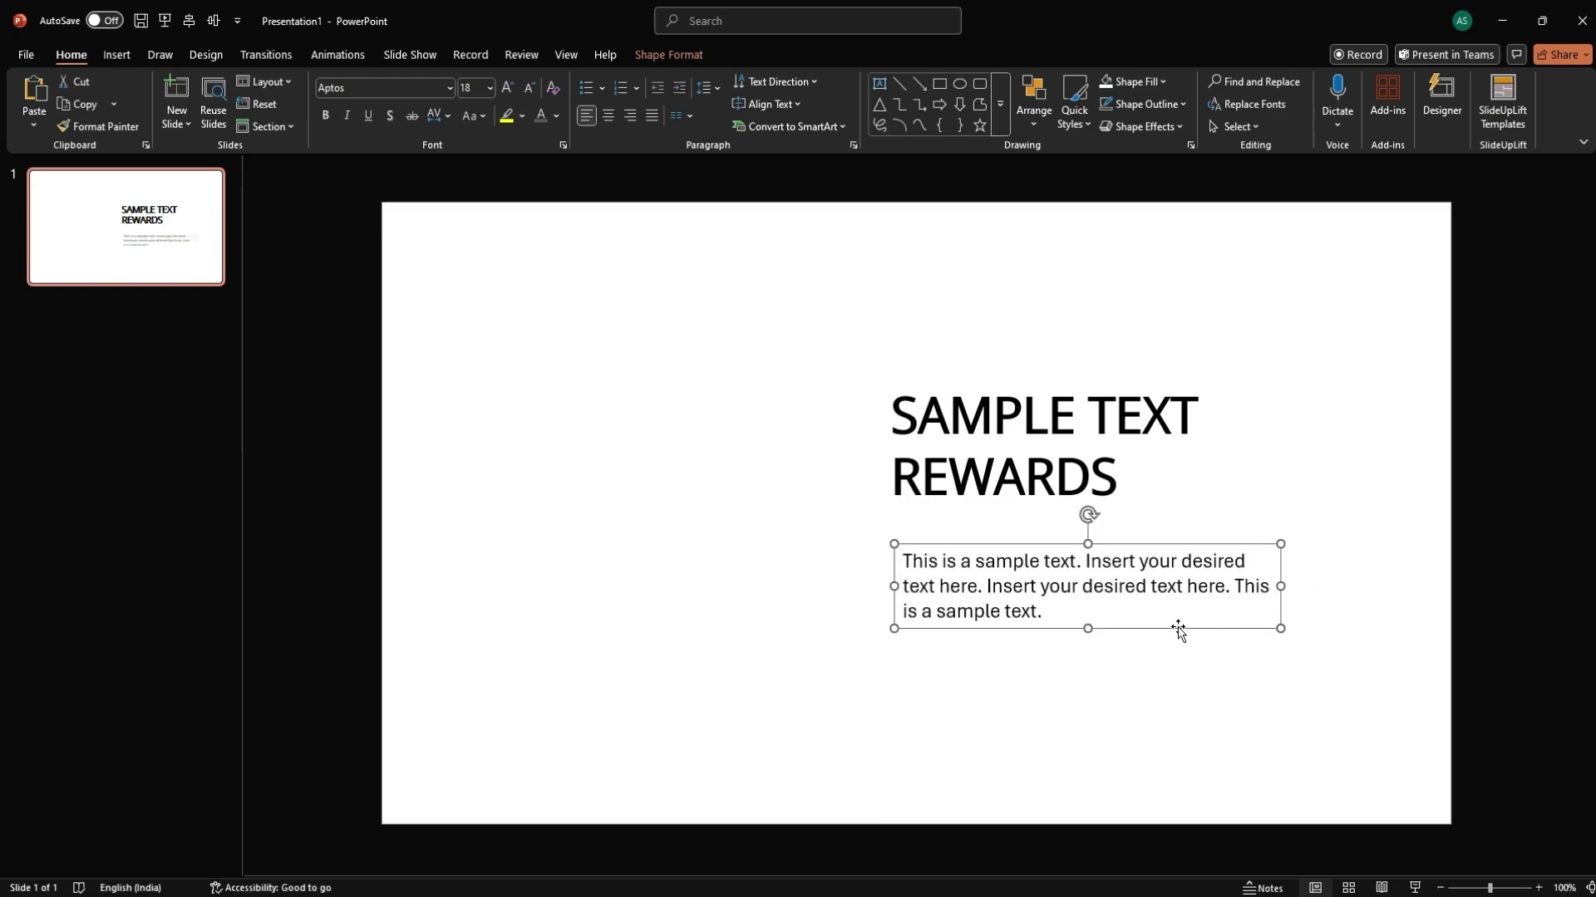
Align the left edges of the heading and paragraph text boxes
left_click(959, 442, "shift")
left_click(1045, 118)
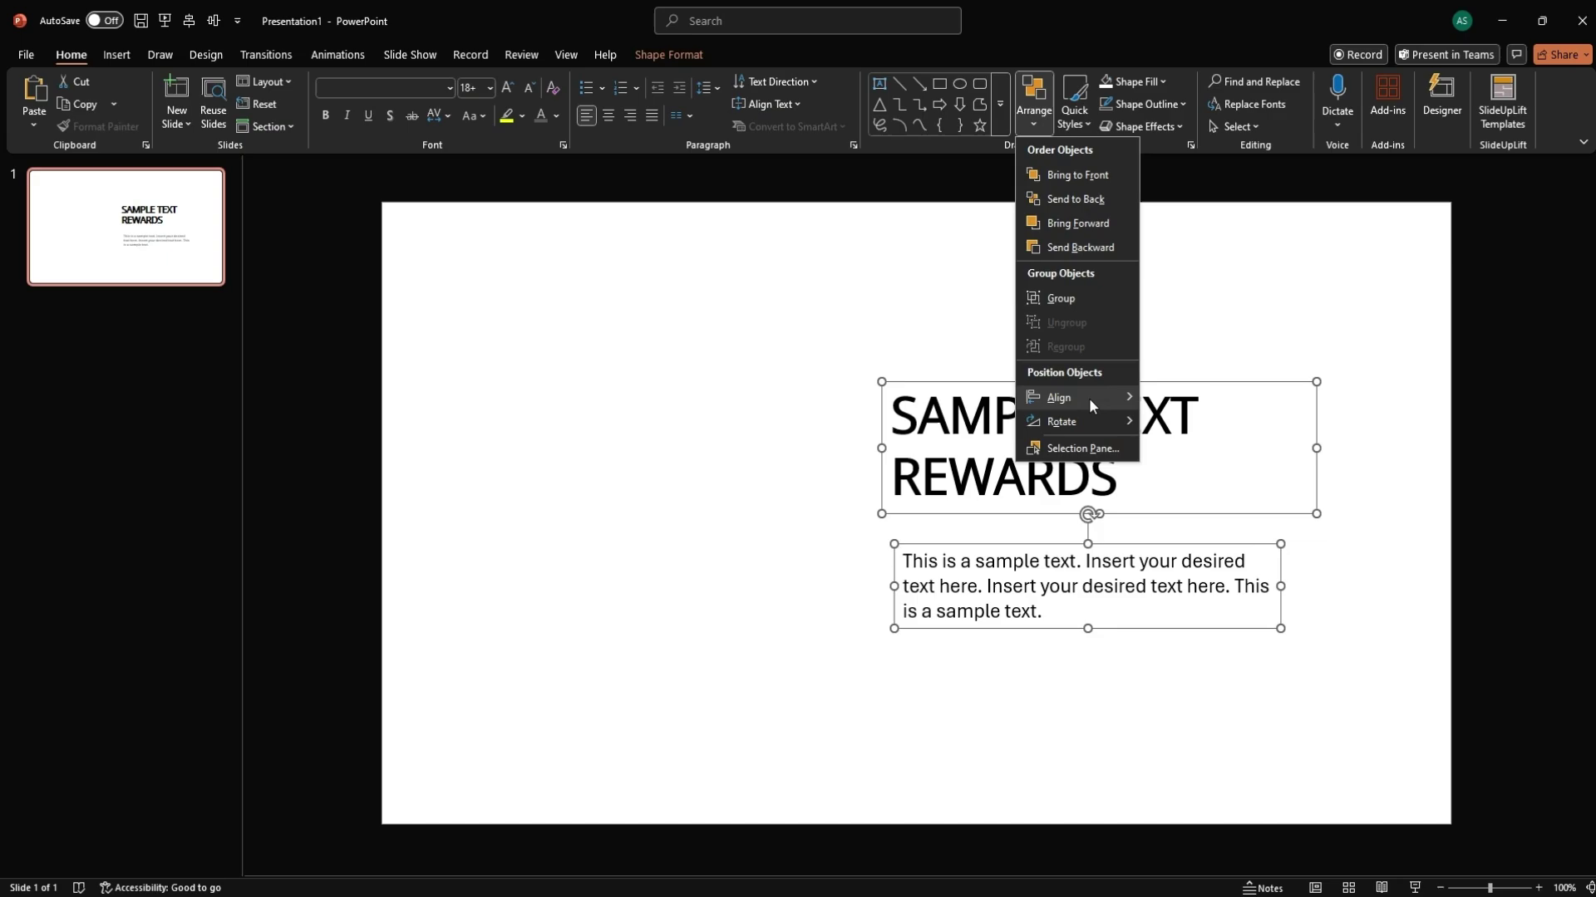
mouse_move(1084, 399)
left_click(1164, 409)
left_click(1151, 676)
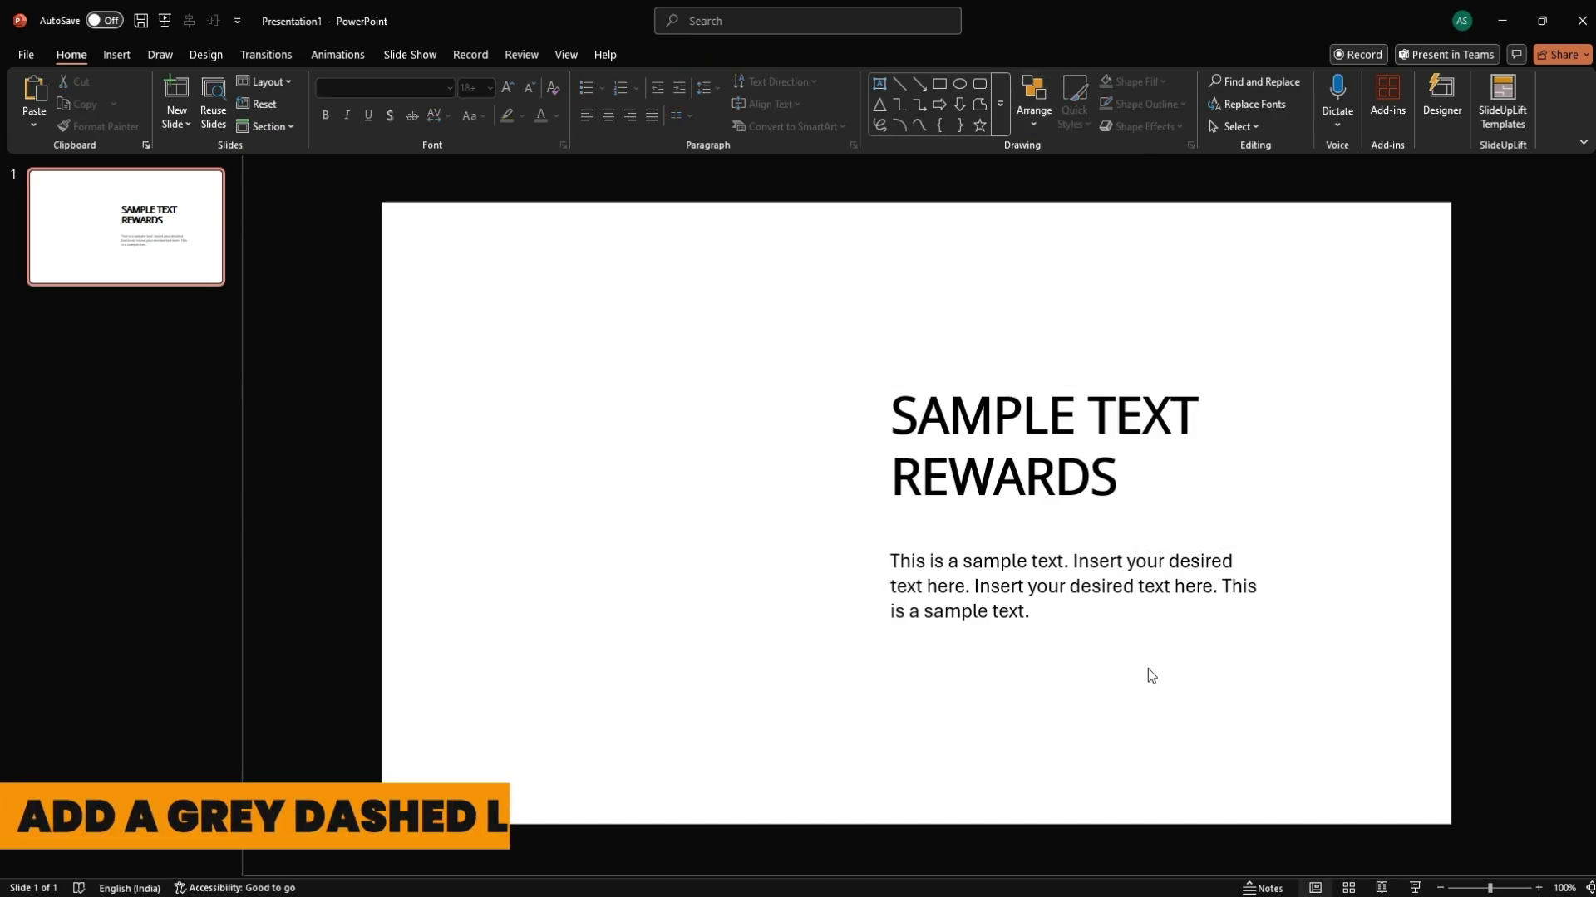
Draw a horizontal straight line about 13.3 cm long between the heading and the paragraph
left_click(114, 52)
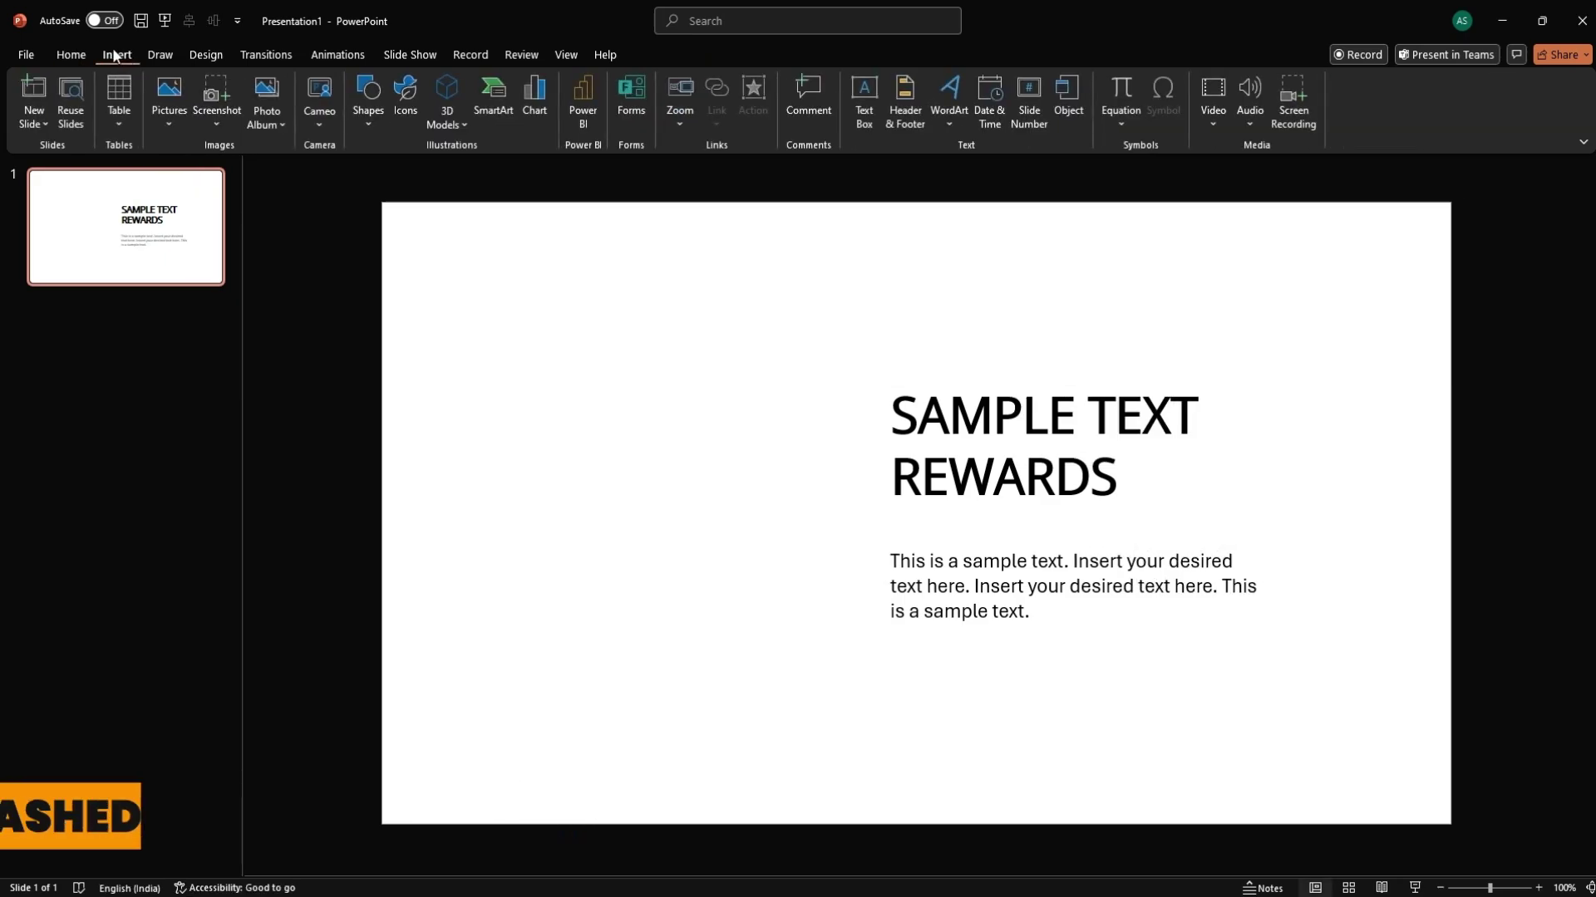
left_click(365, 108)
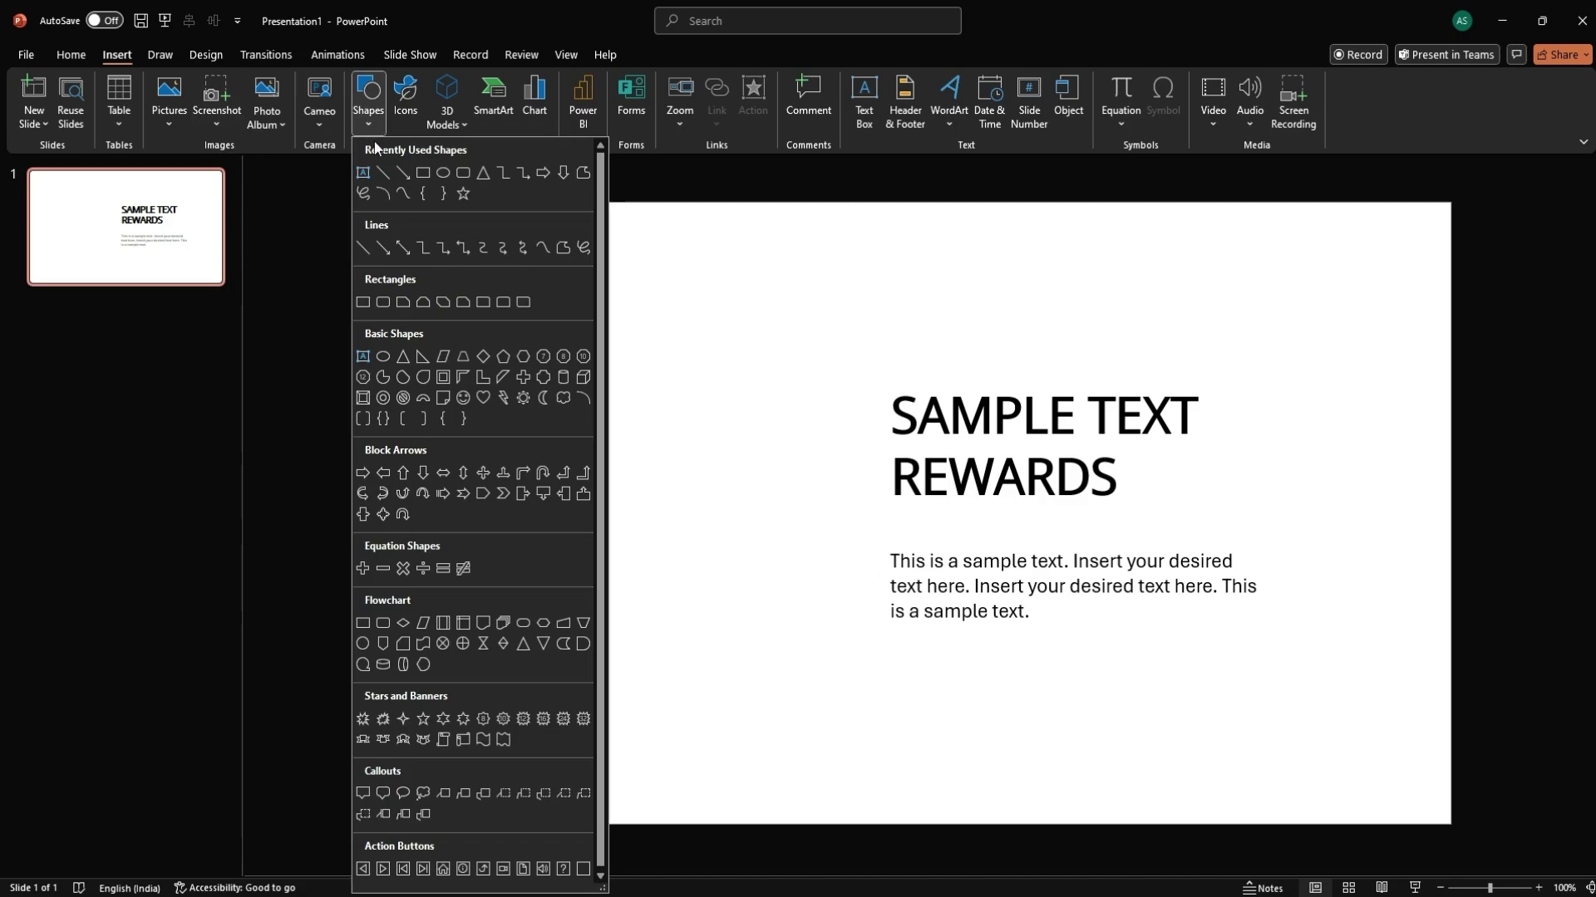
left_click(382, 172)
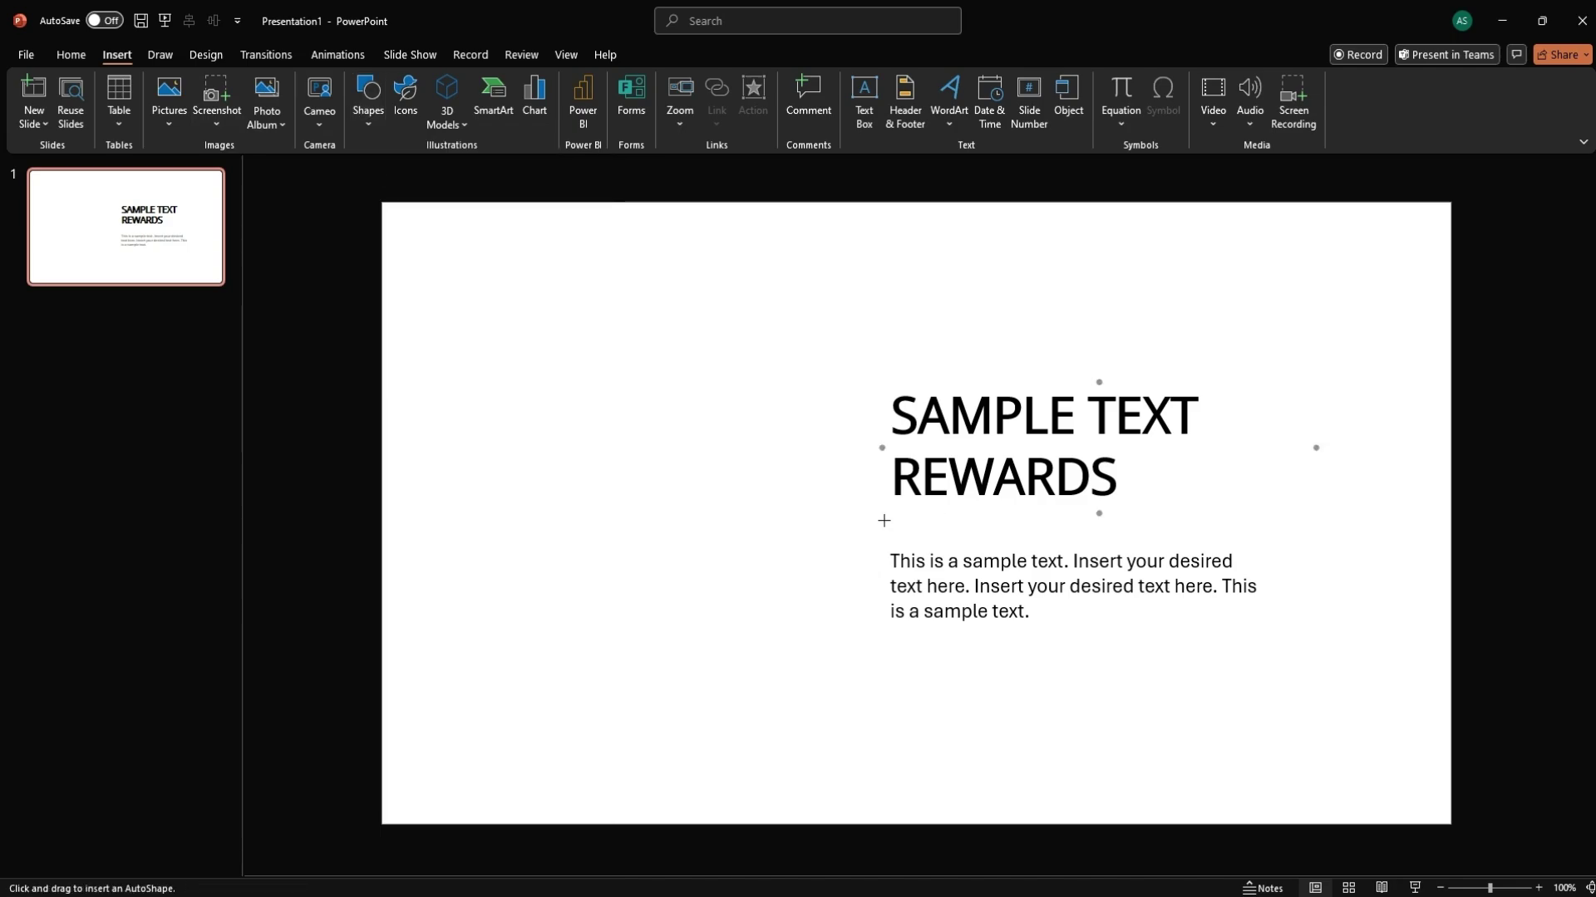
left_click_drag(884, 520, 1301, 521)
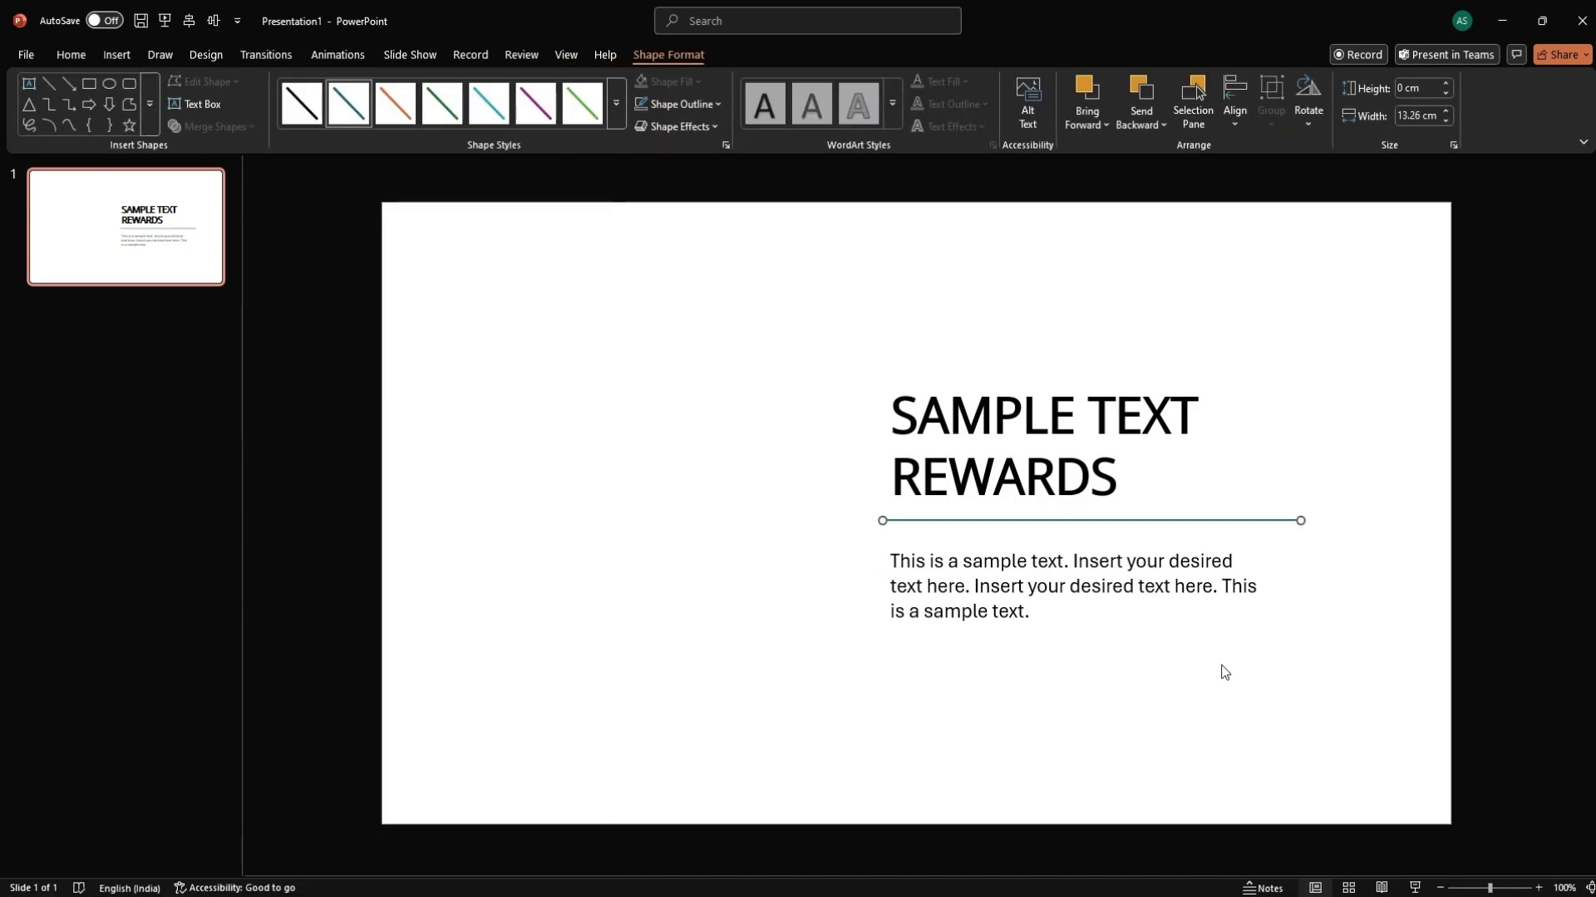
Give the divider line a mid-grey outline colour with a ½ pt weight
left_click(703, 108)
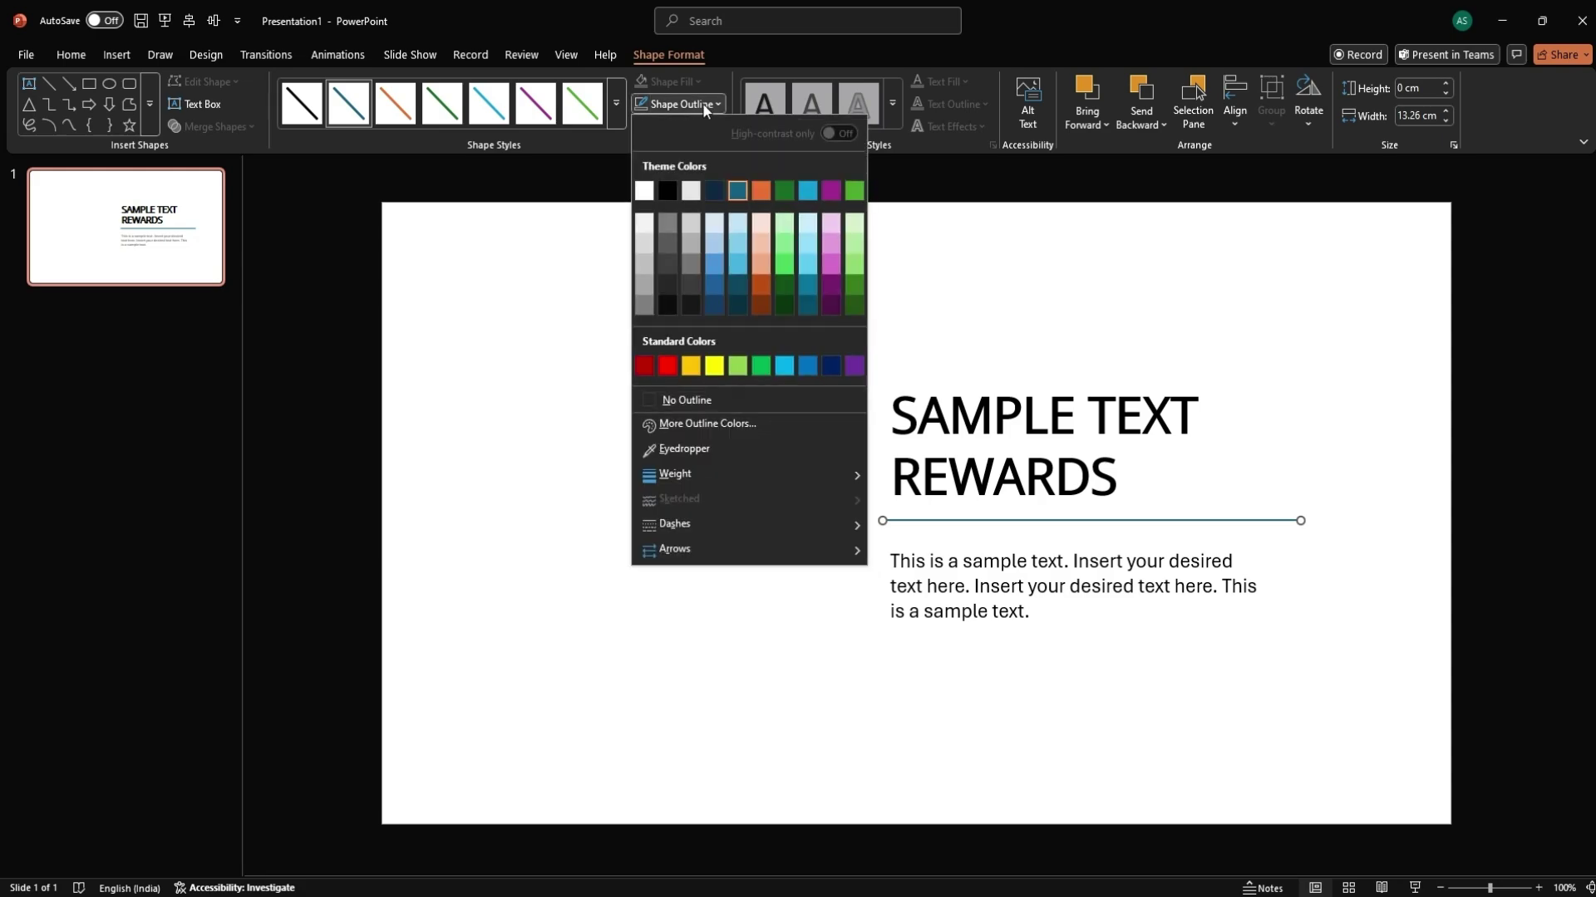
left_click(661, 221)
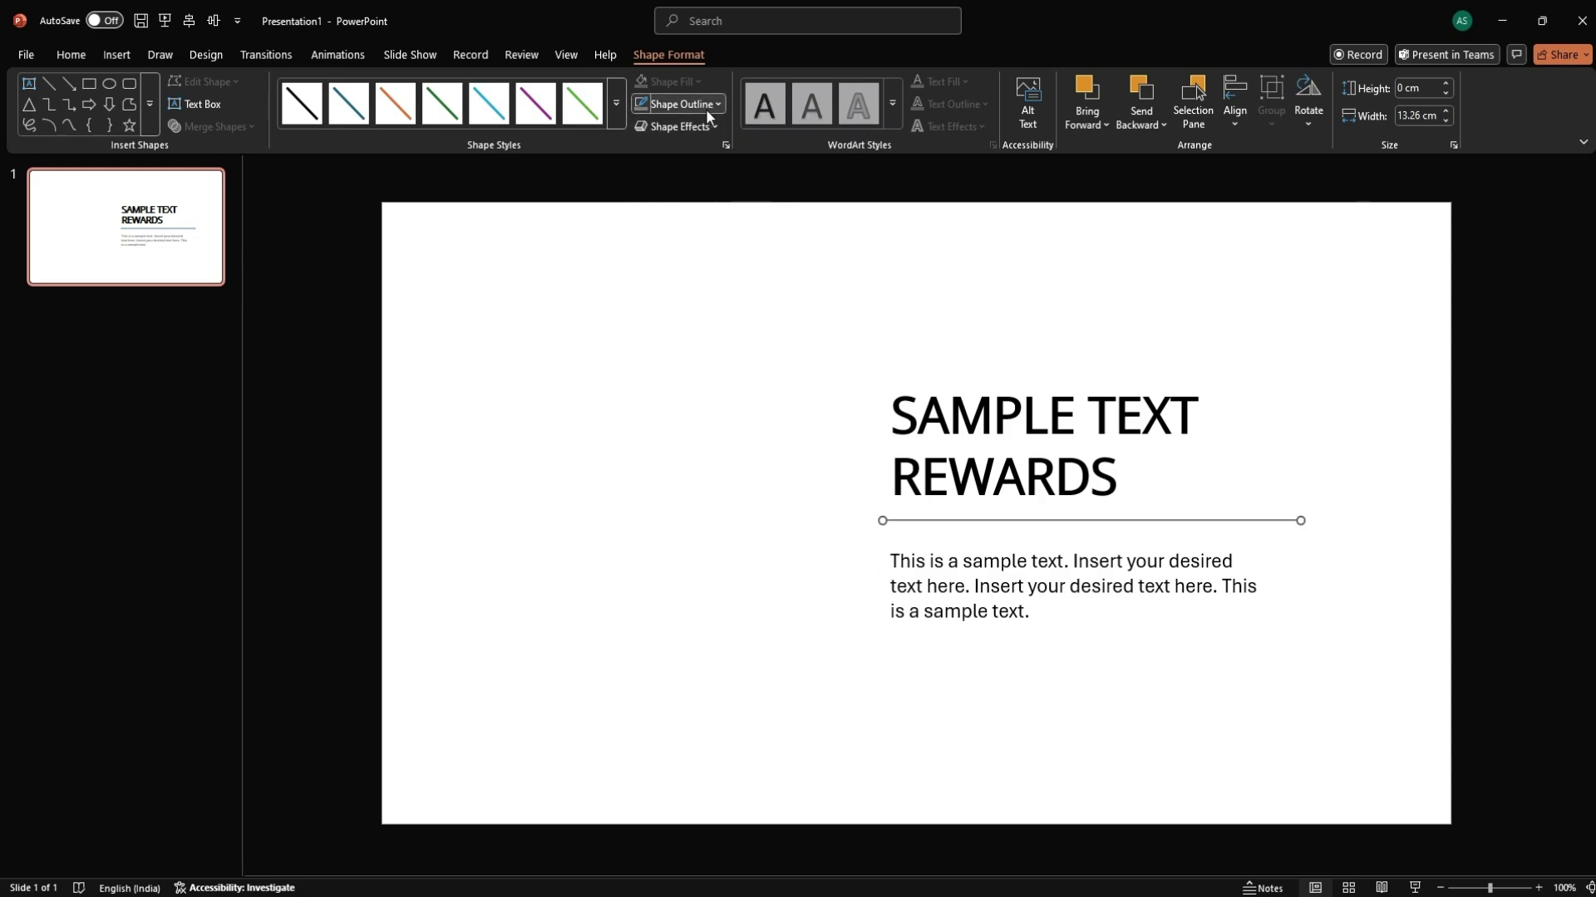
left_click(706, 108)
mouse_move(701, 474)
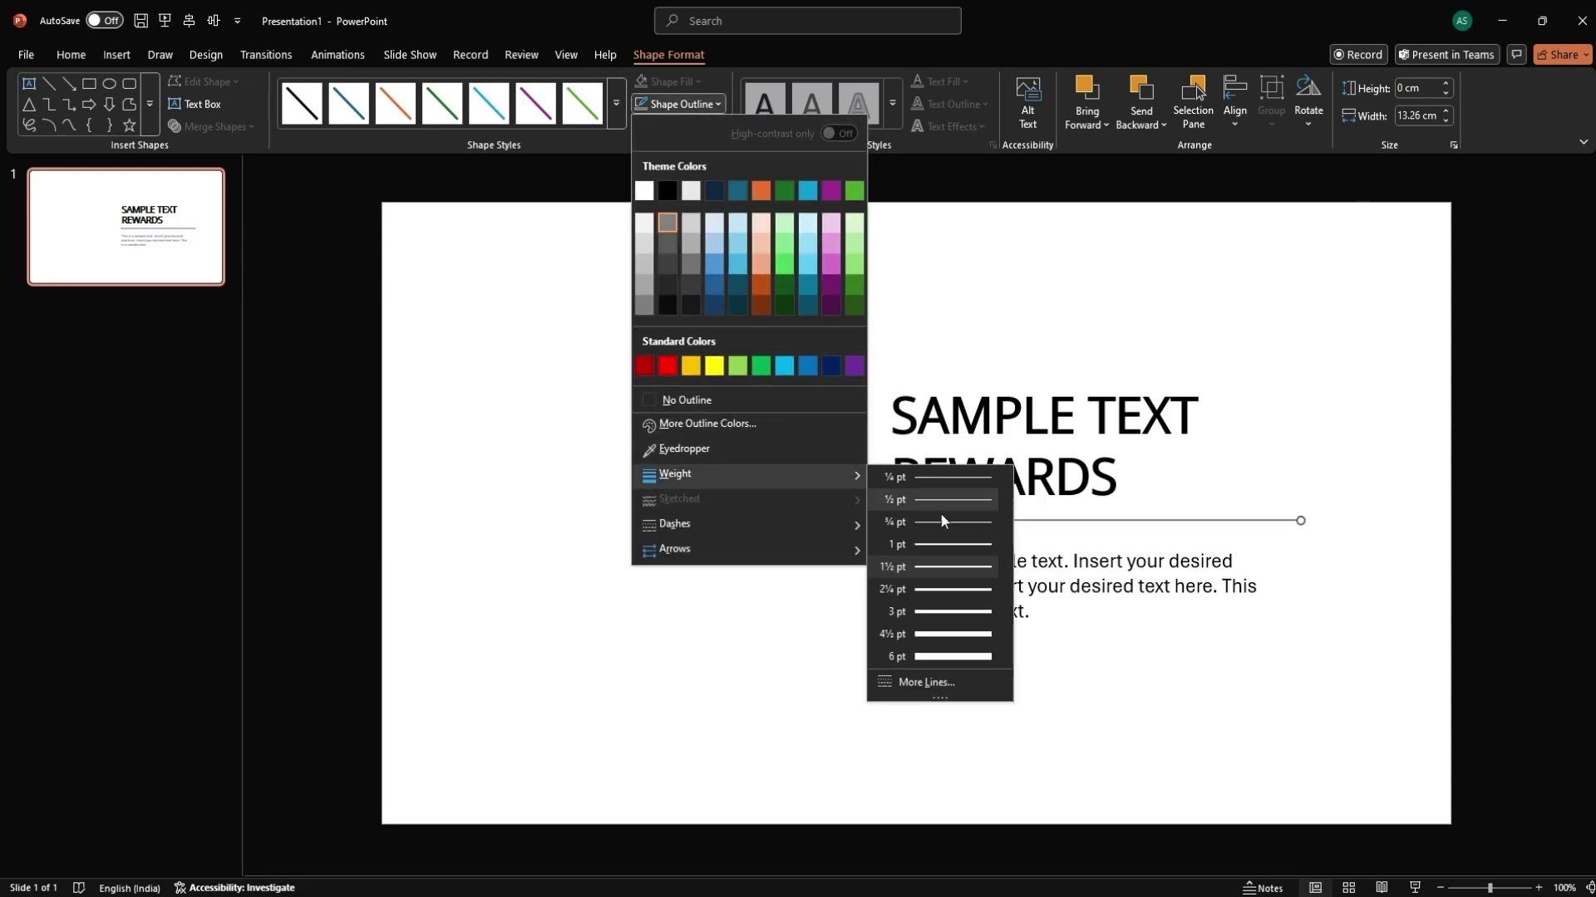
left_click(949, 506)
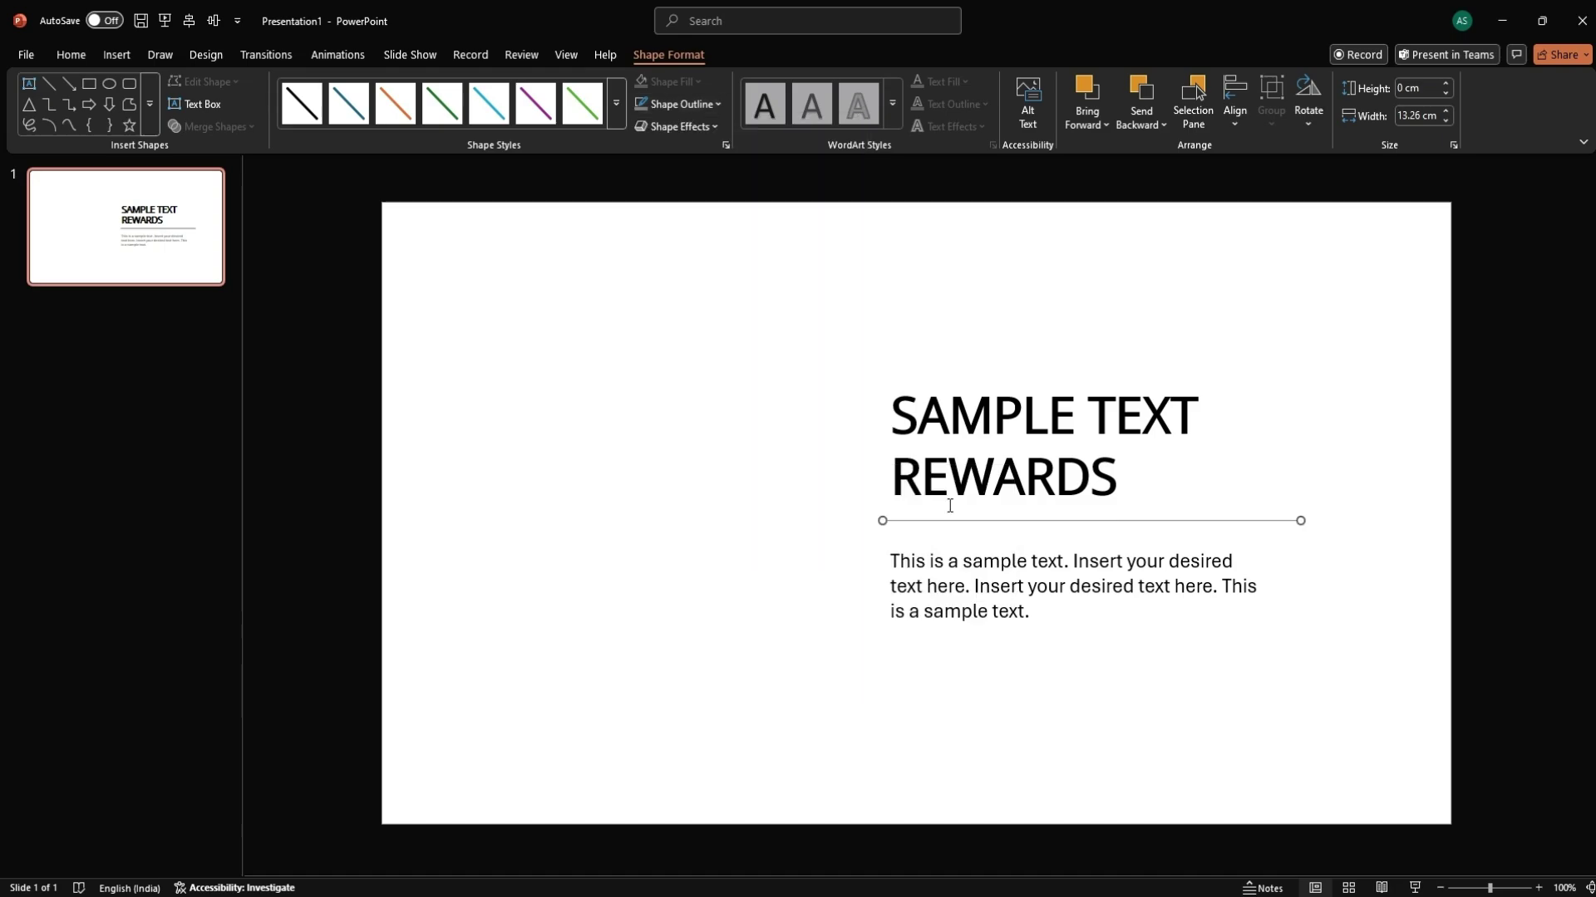
Apply a short-dash style to the divider line and deselect it
left_click(685, 107)
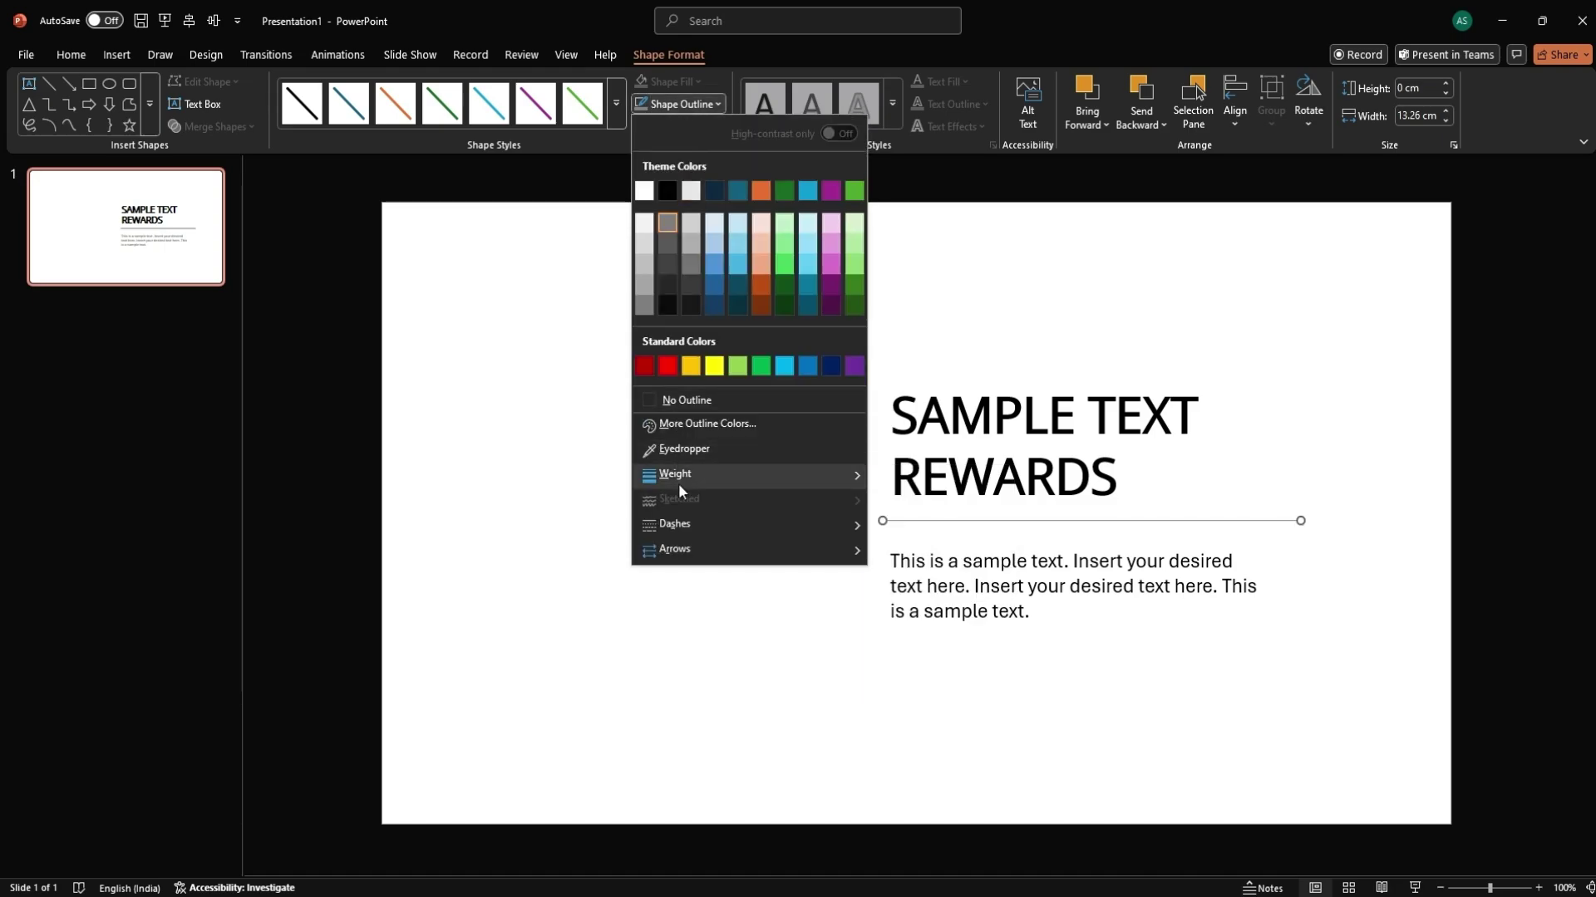
mouse_move(678, 525)
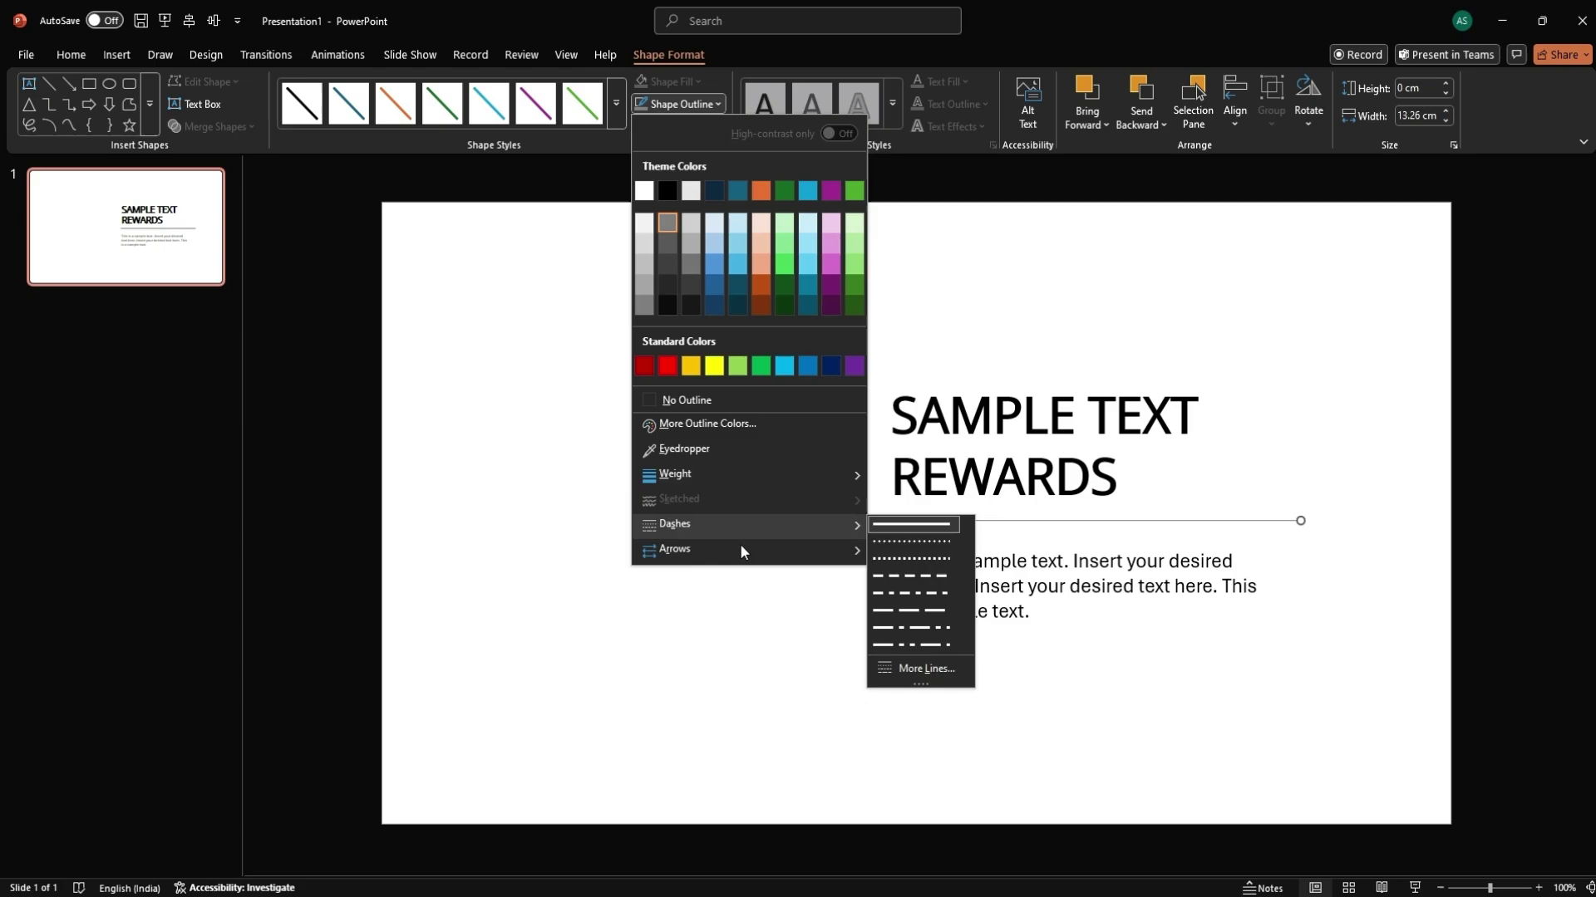
left_click(910, 574)
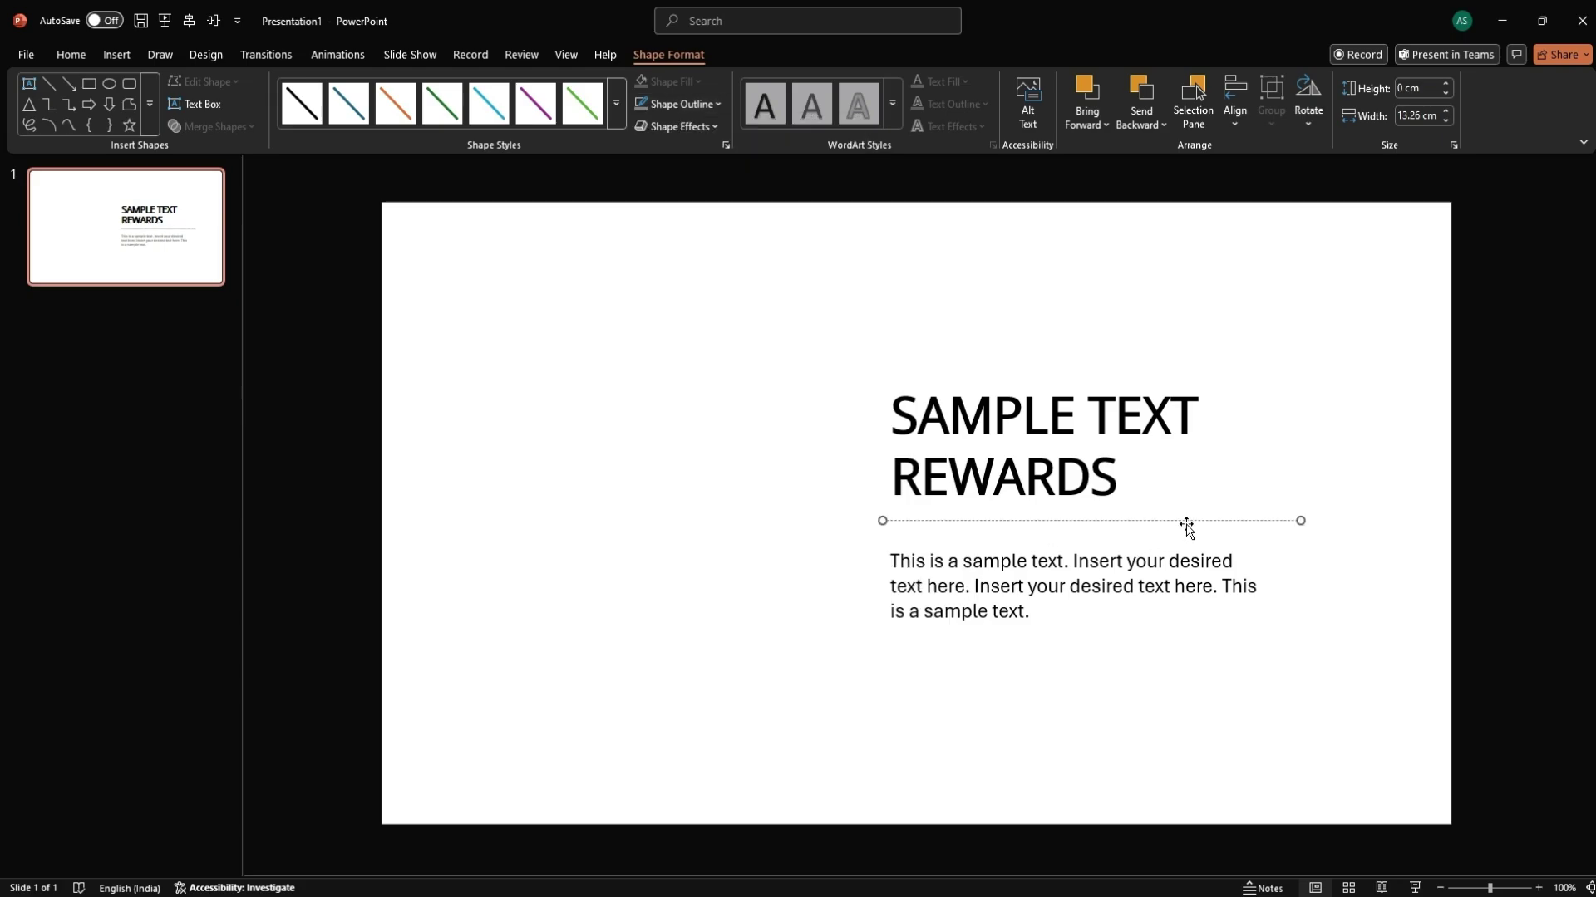
left_click(1189, 561)
left_click(1115, 670)
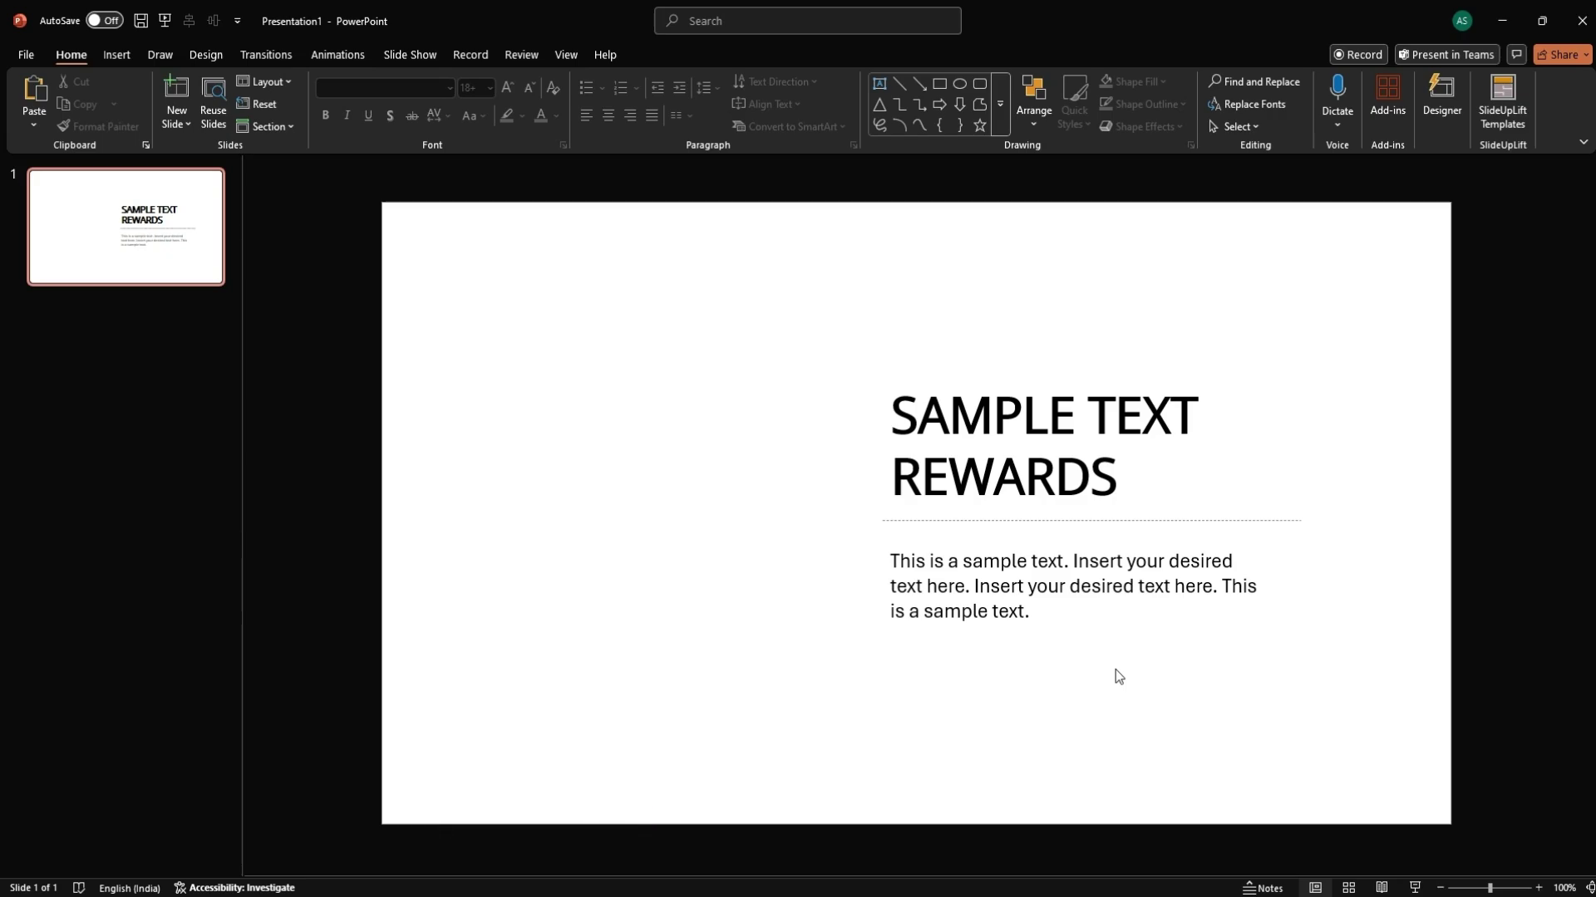
Draw a full-height rectangle about 20.3 cm wide over the slide's left part, extending past its left edge
left_click(115, 55)
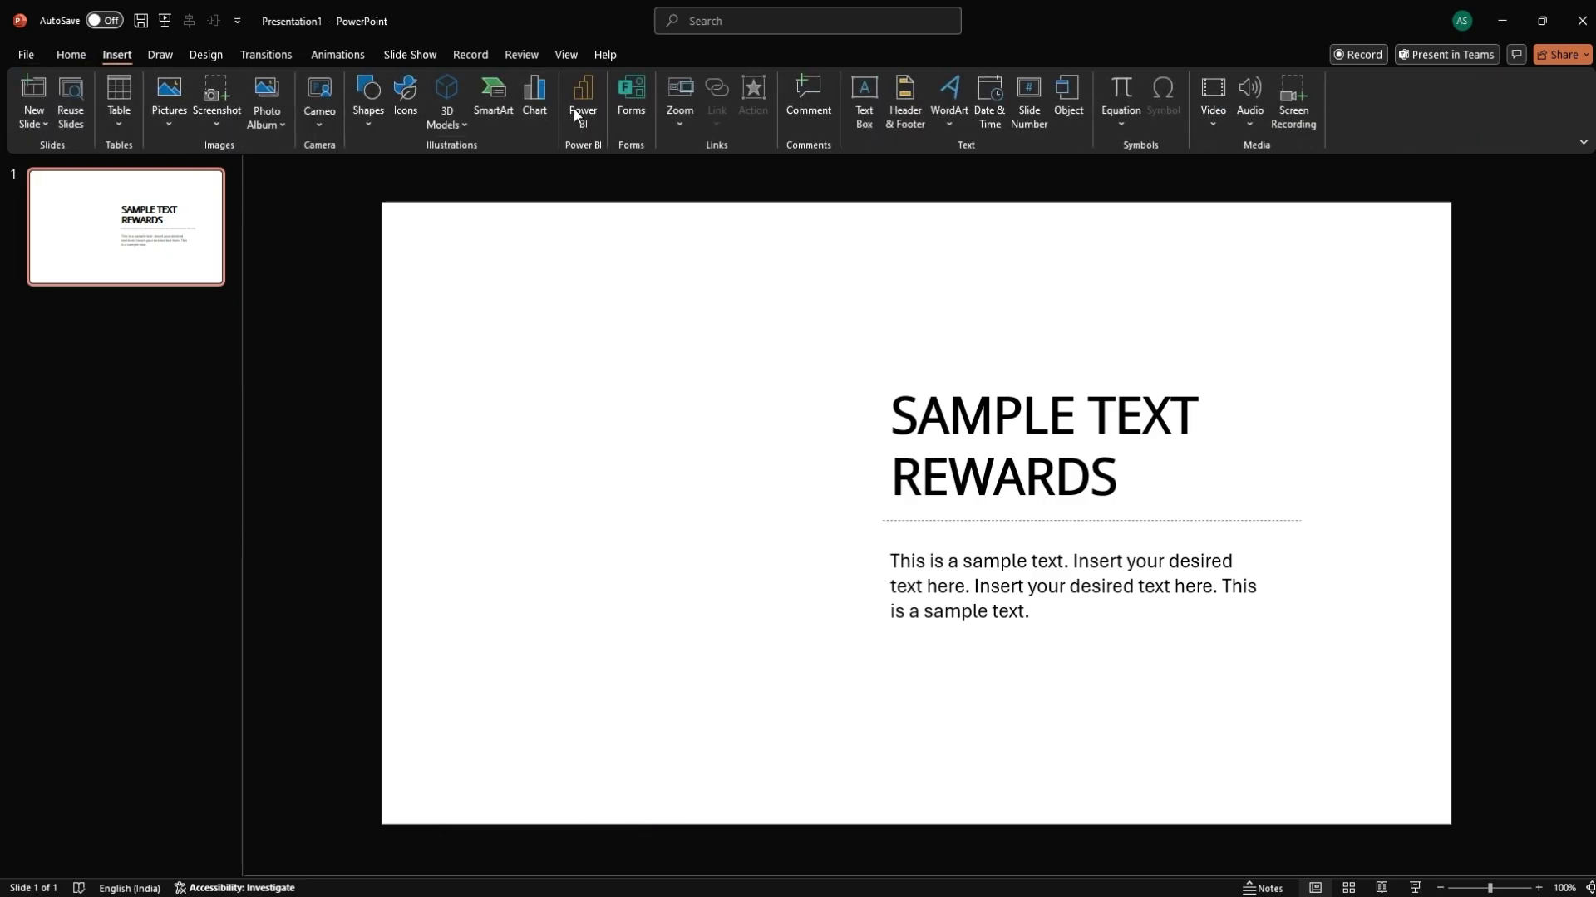
left_click(375, 108)
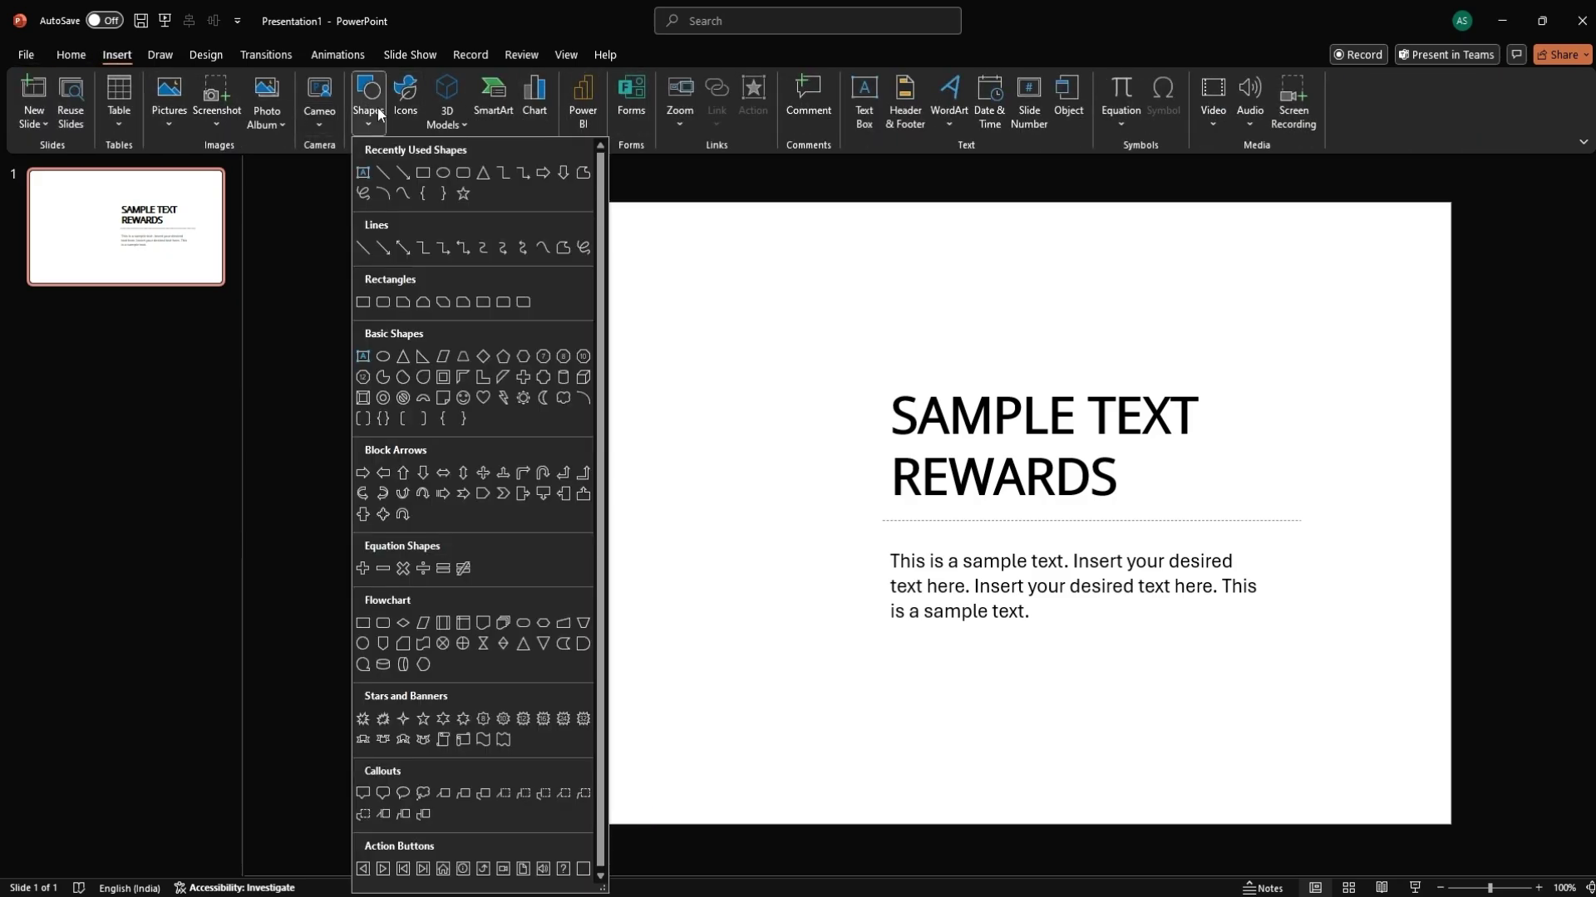
left_click(422, 174)
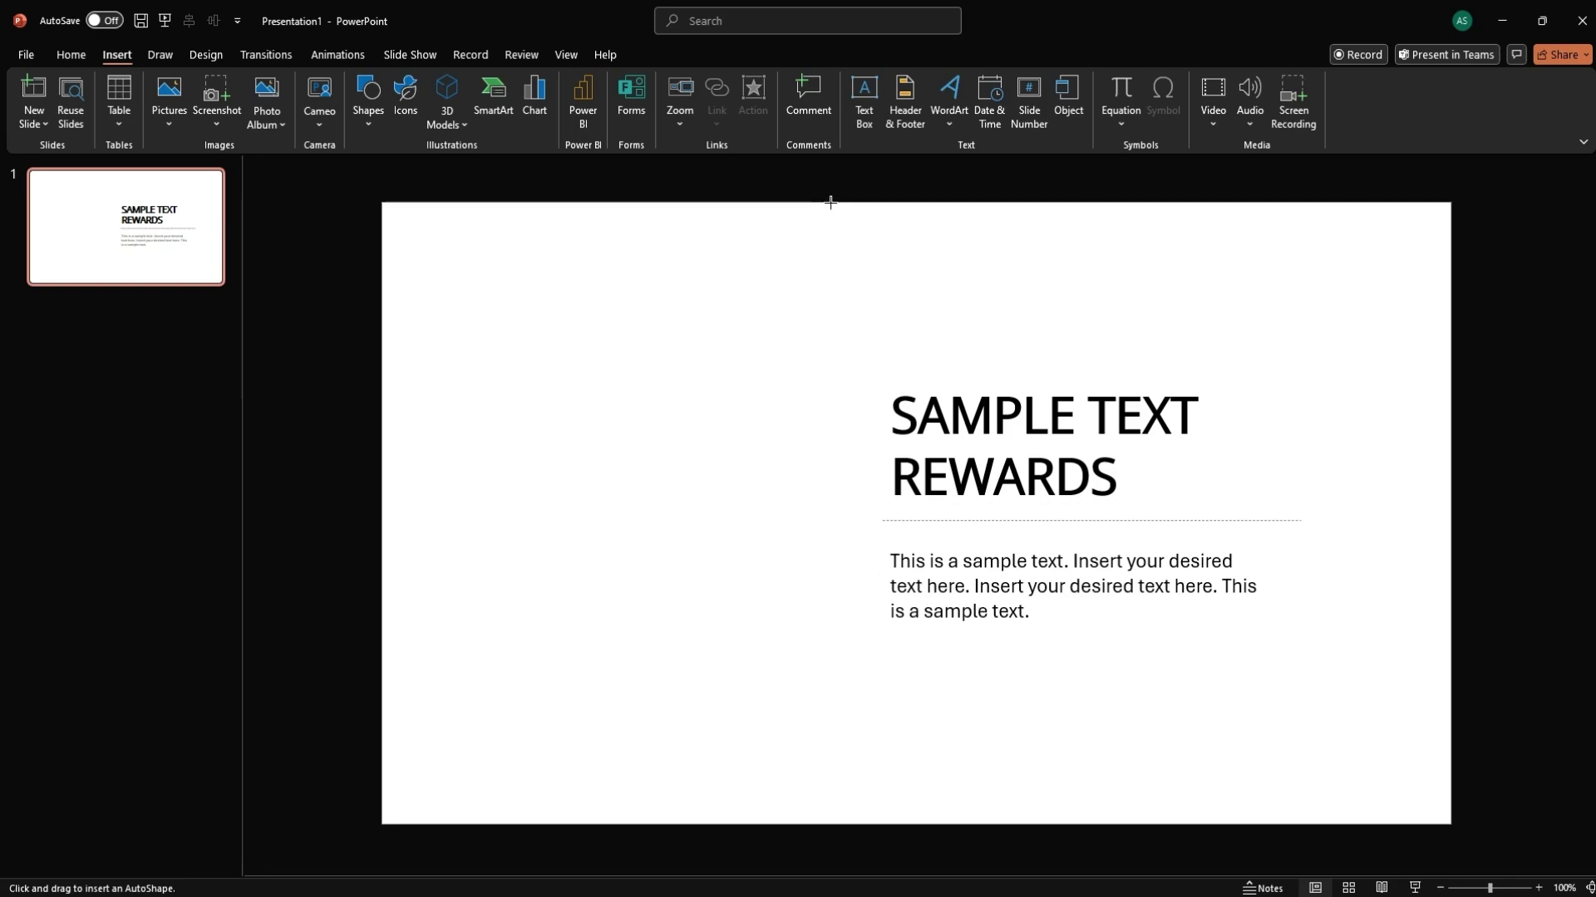
left_click_drag(832, 203, 221, 831)
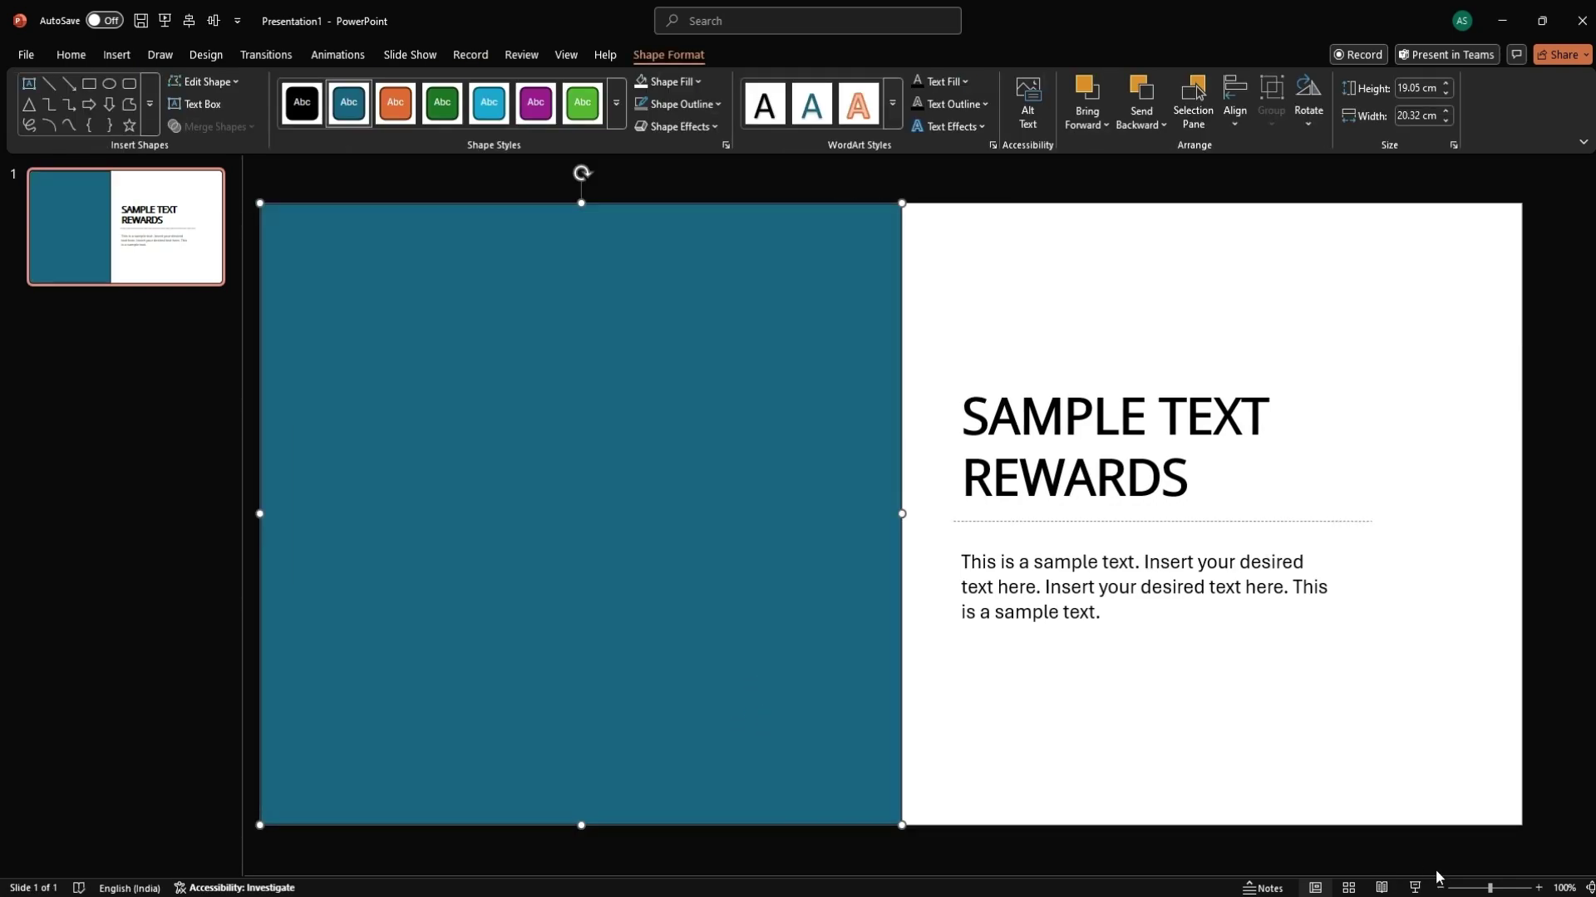
Widen the rectangle to about 25.1 cm, stretching it further beyond the slide's left edge and slightly toward the text
left_click_drag(1492, 890, 1479, 890)
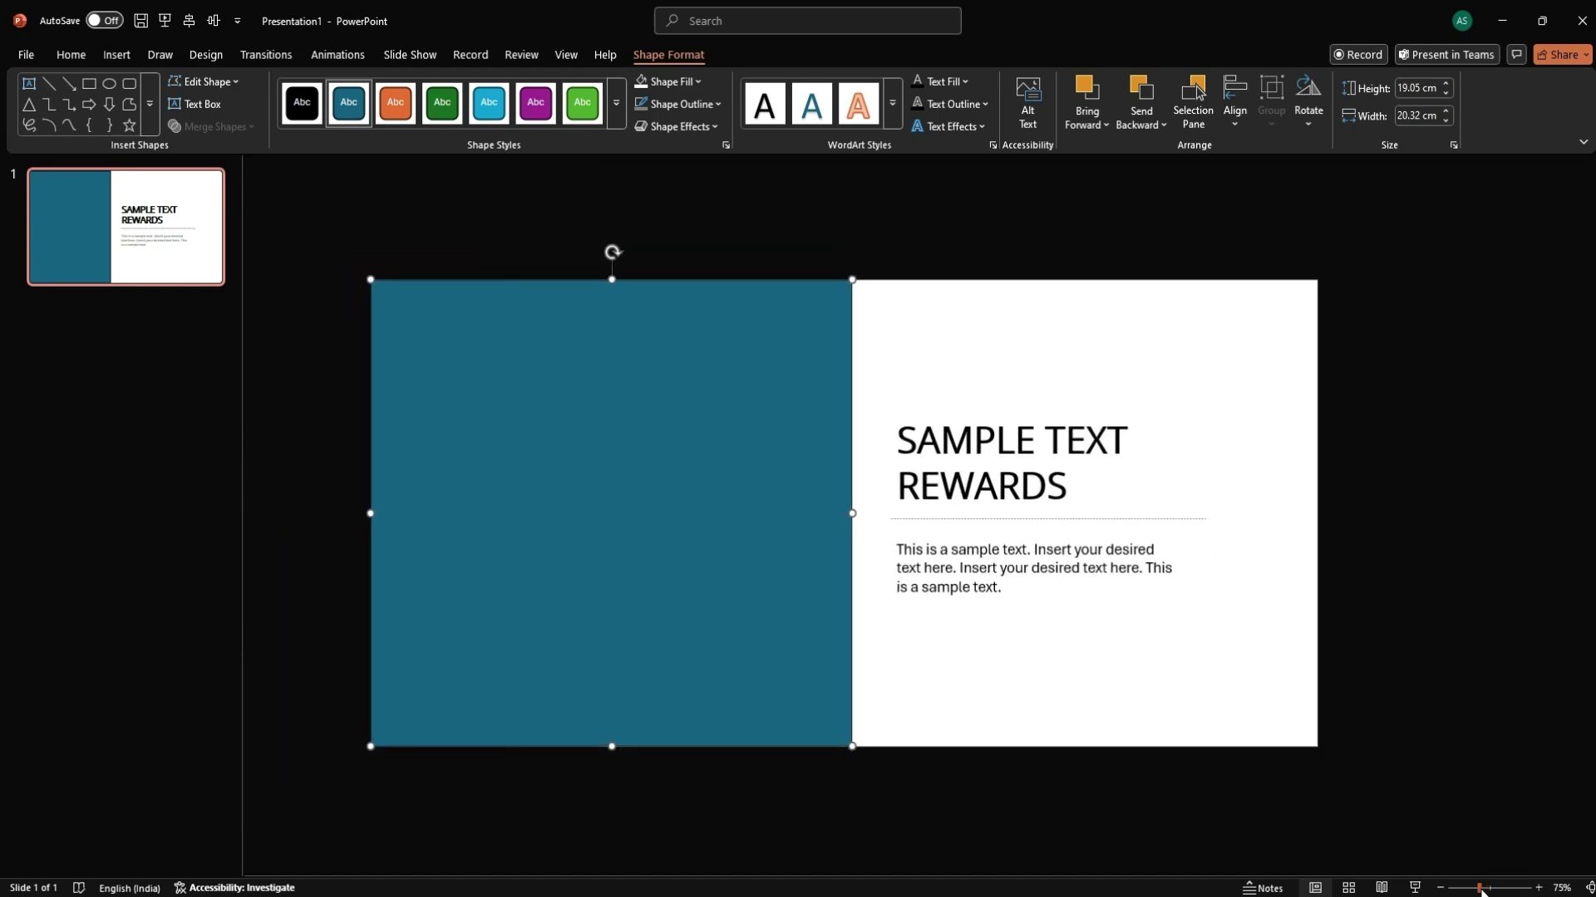
left_click_drag(371, 513, 267, 513)
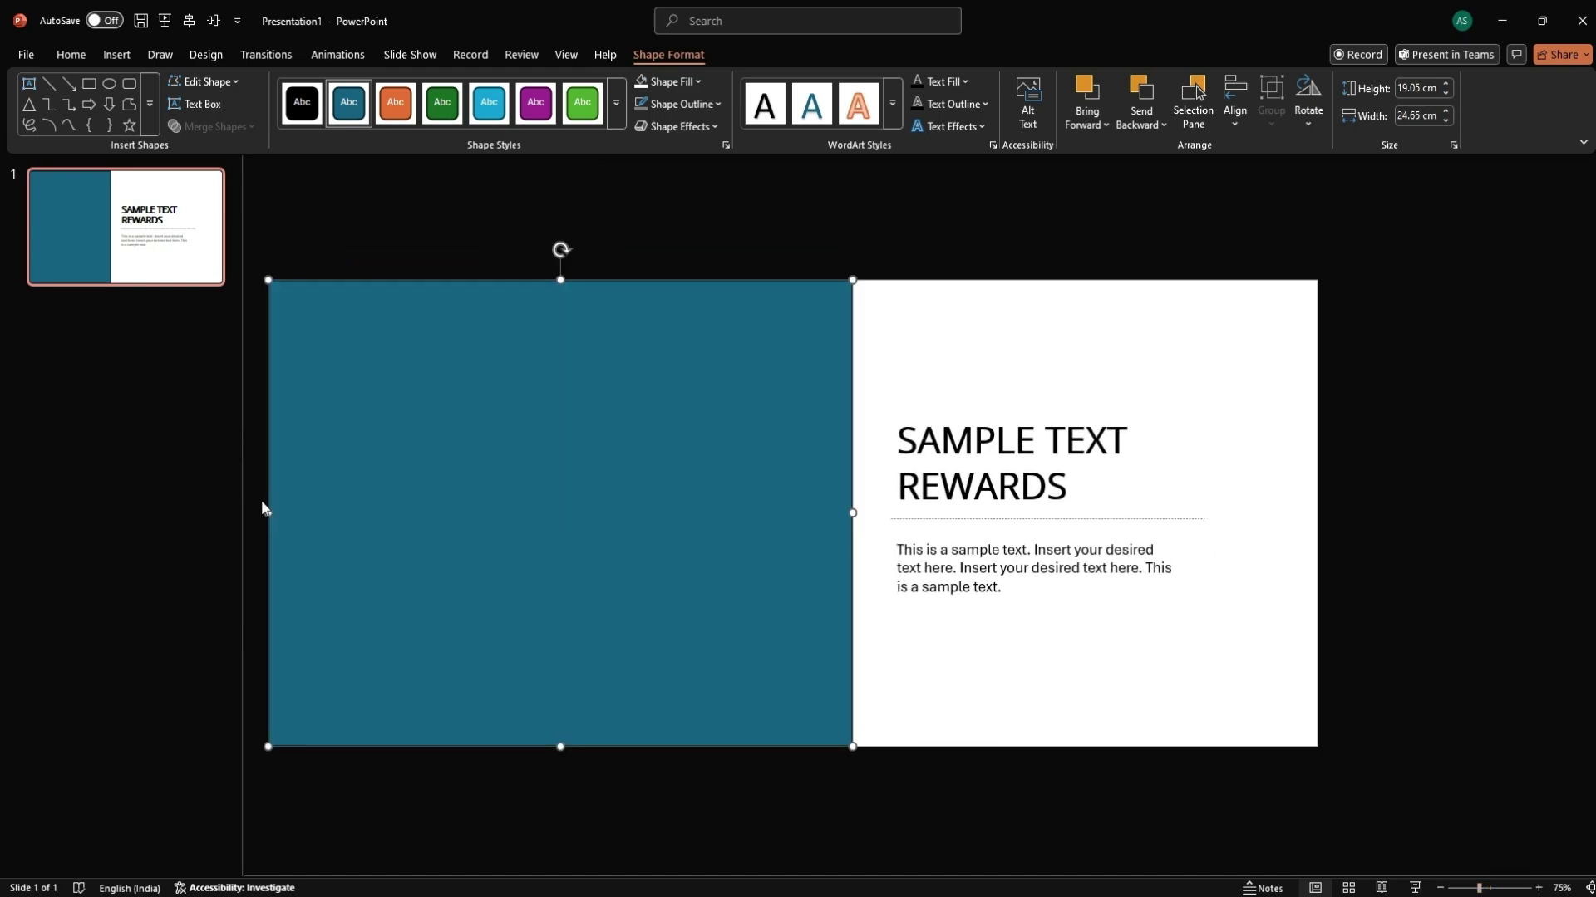
left_click_drag(851, 513, 863, 513)
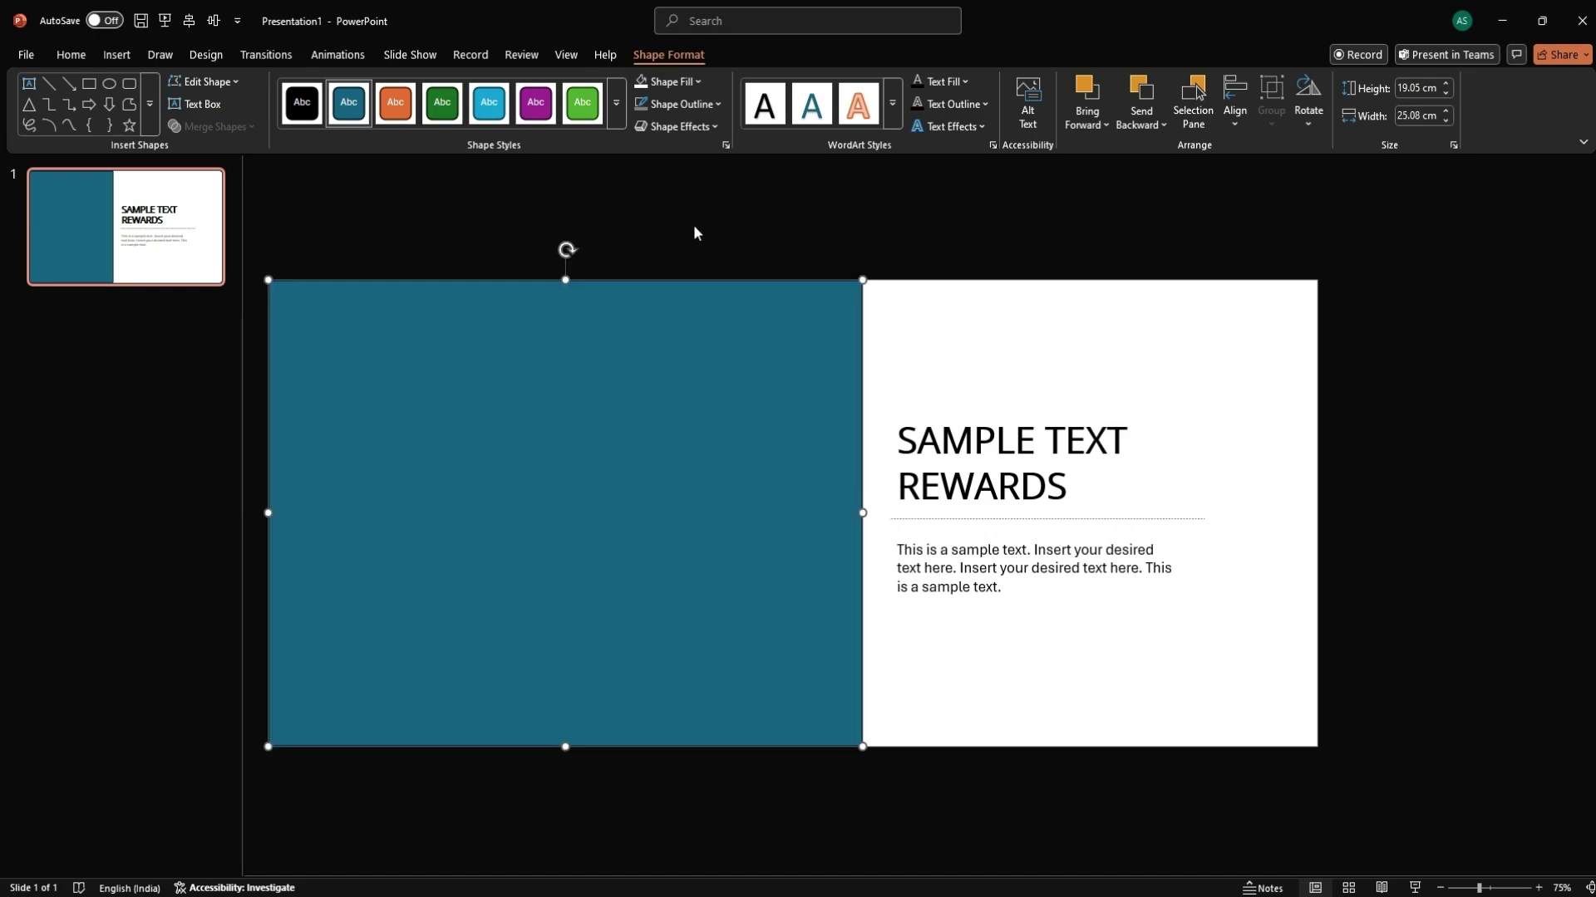
Fill the large rectangle with white and remove its outline
left_click(691, 83)
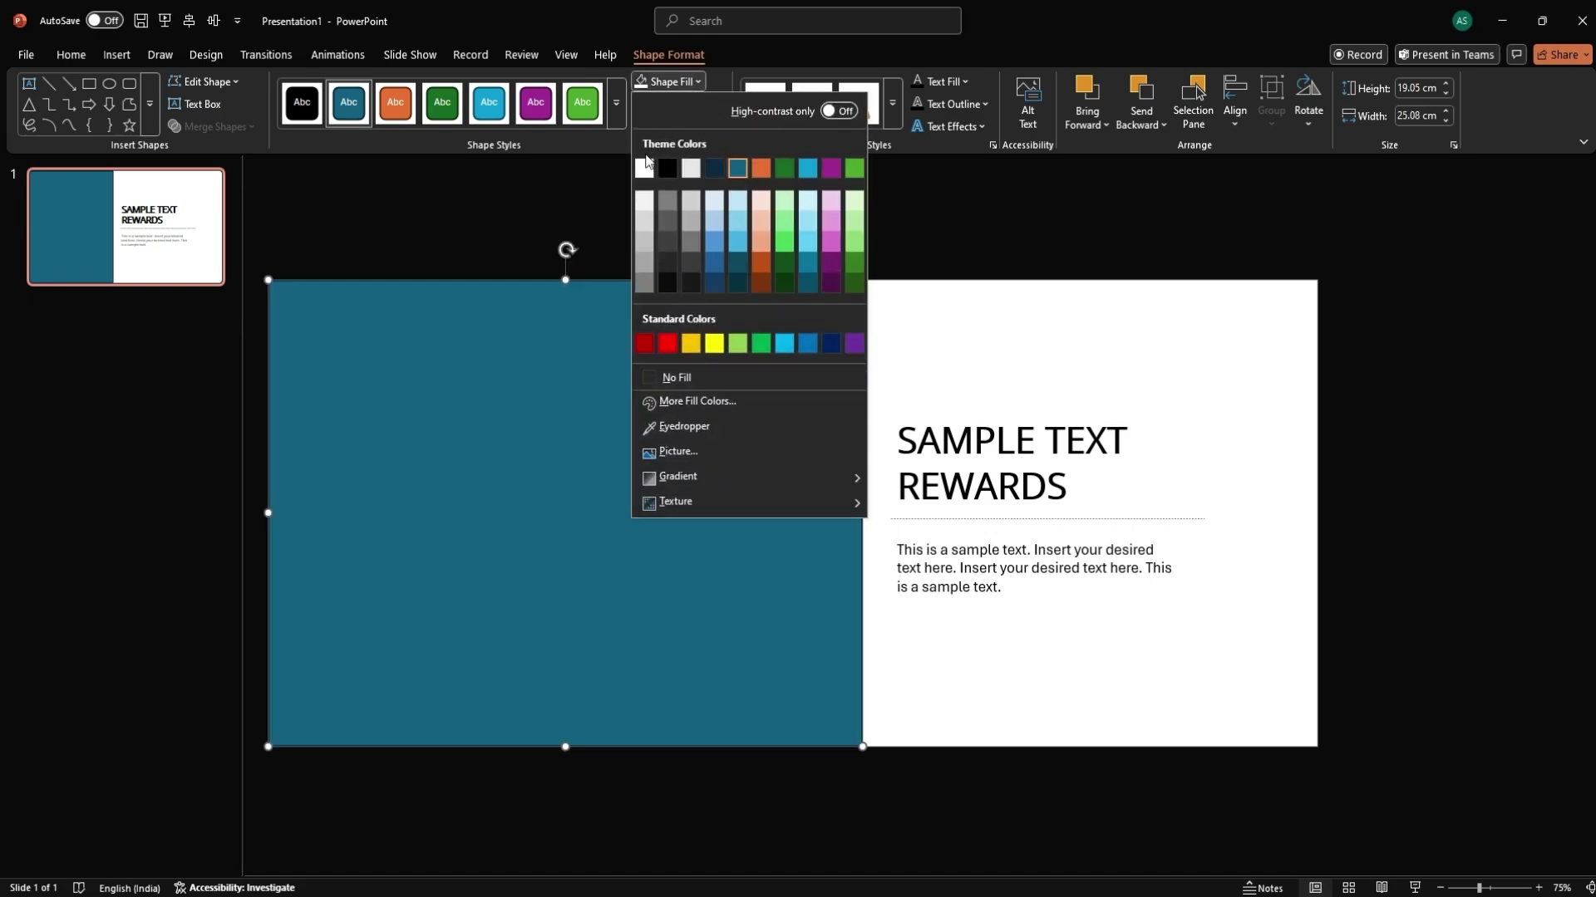
left_click(647, 163)
left_click(712, 101)
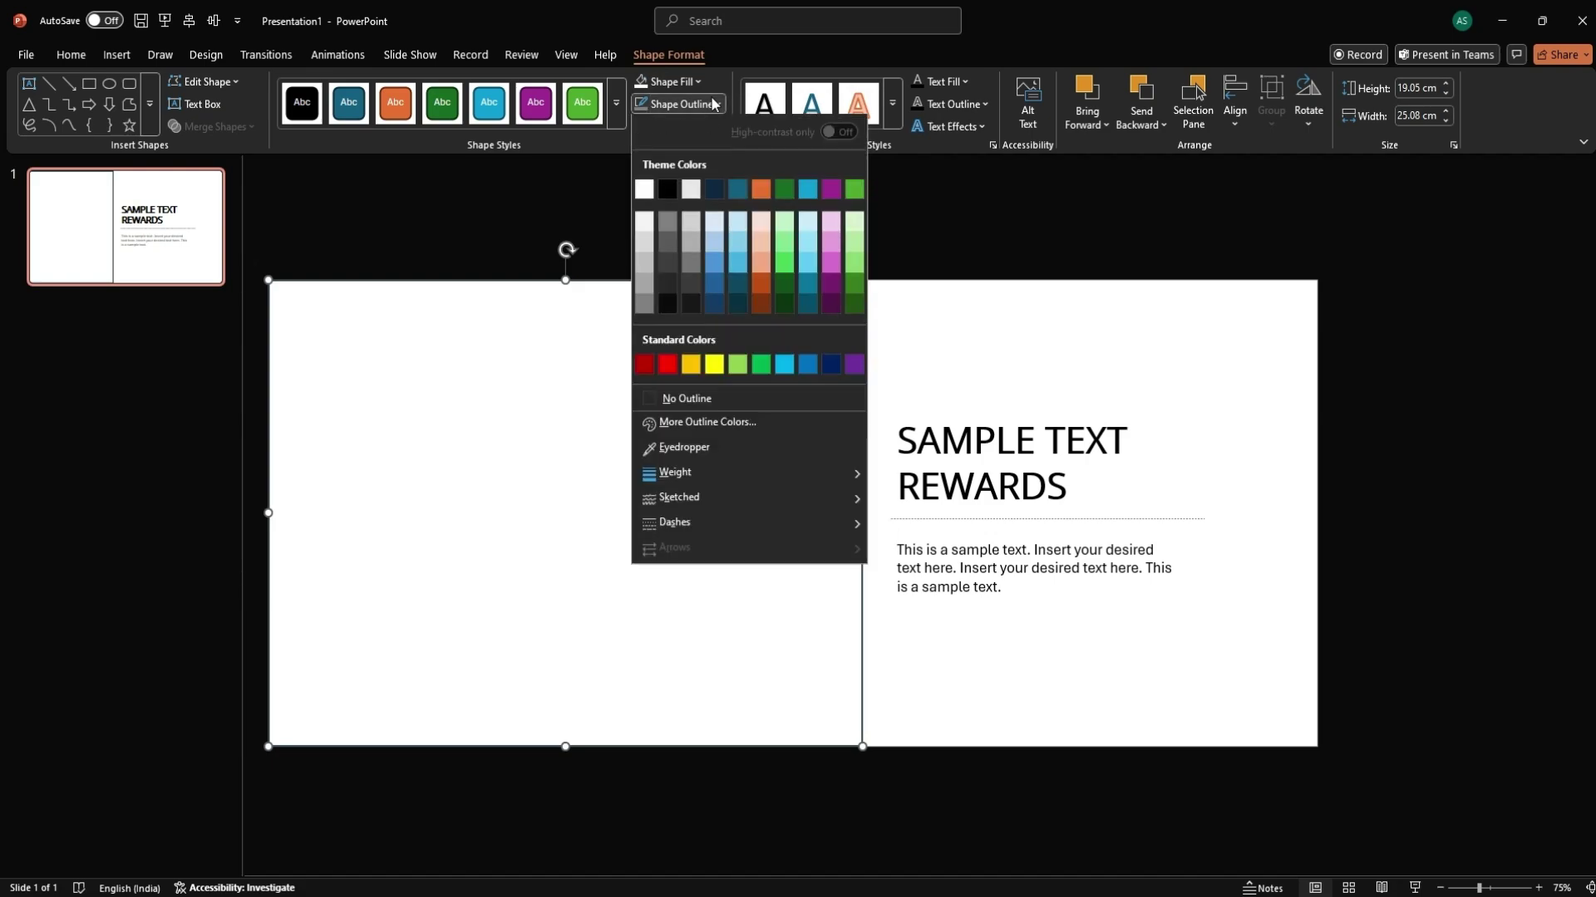
left_click(708, 399)
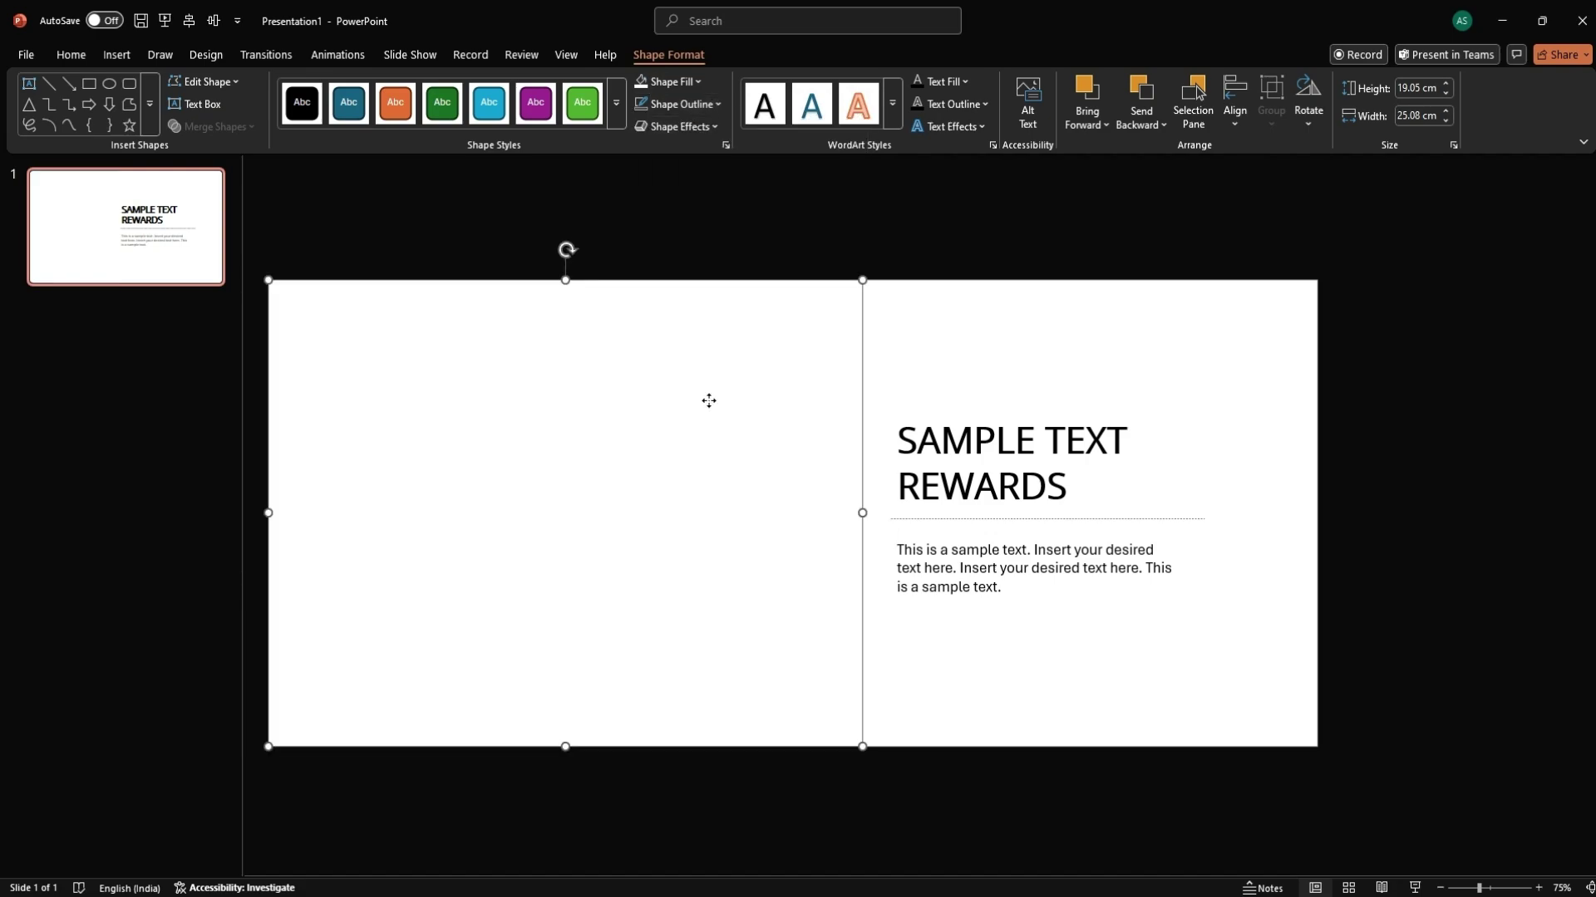
Apply the right-offset outer shadow preset to the white rectangle and shift it slightly left, away from the text
right_click(709, 401)
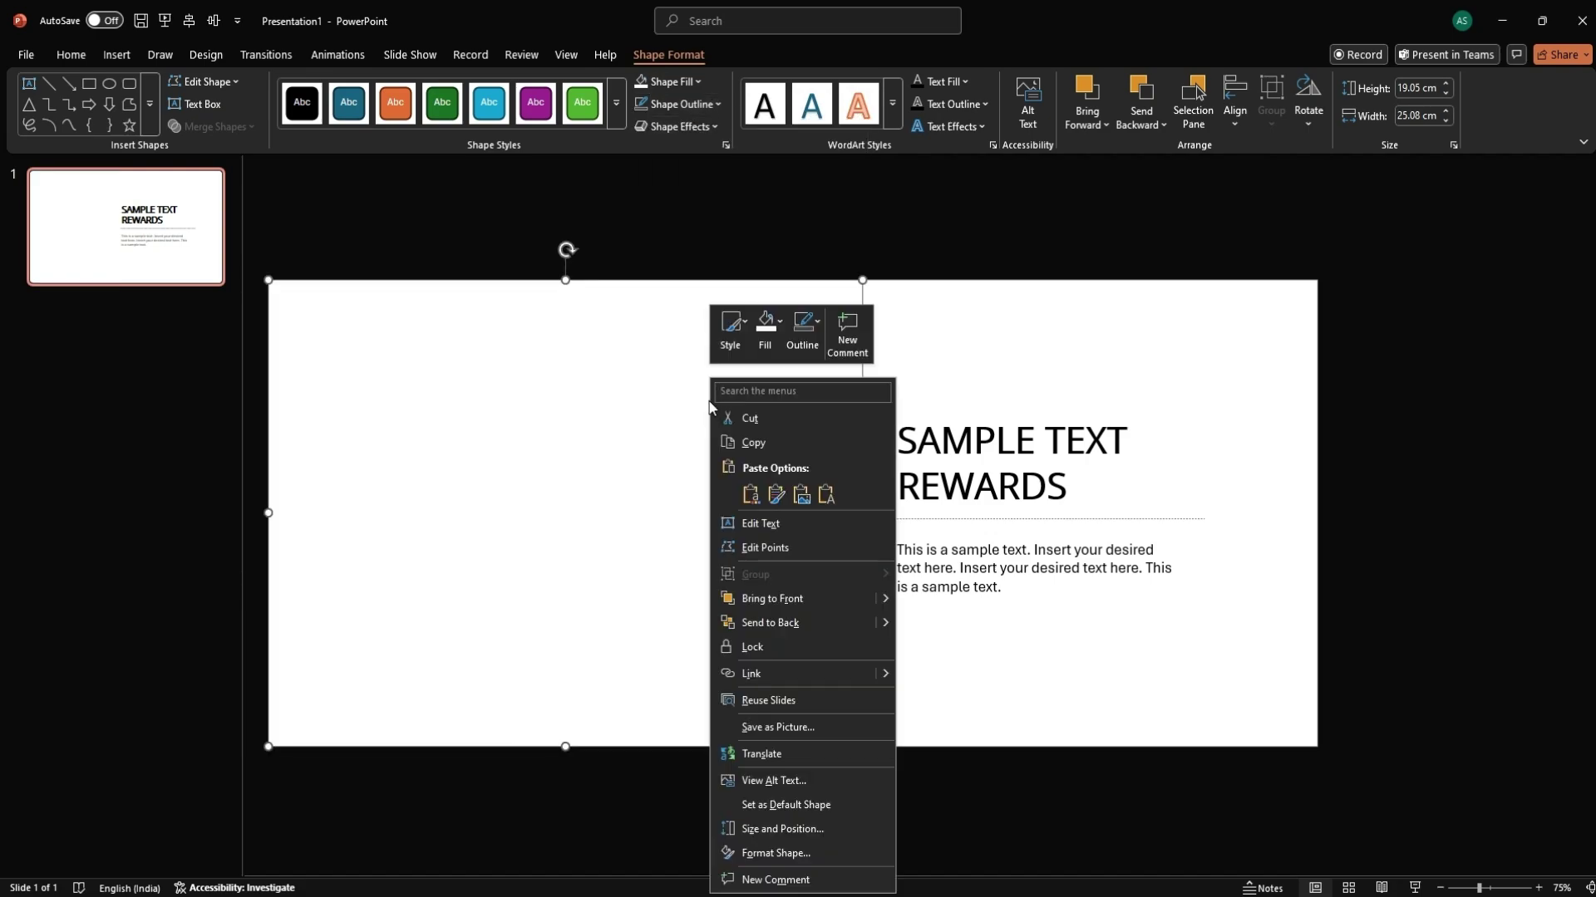
left_click(821, 853)
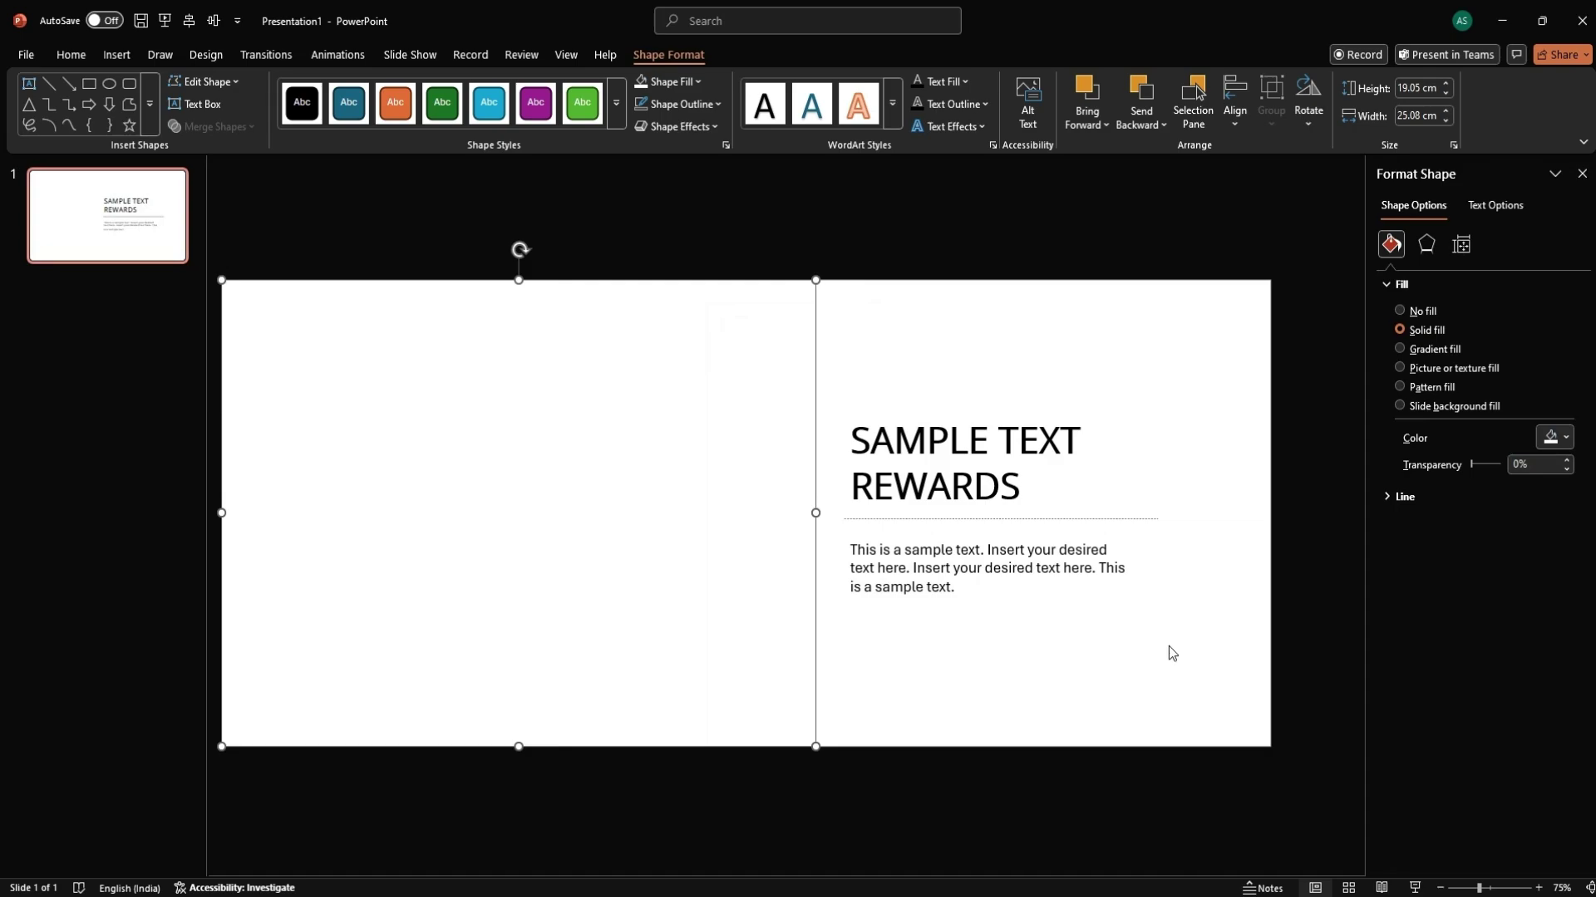
left_click(1421, 247)
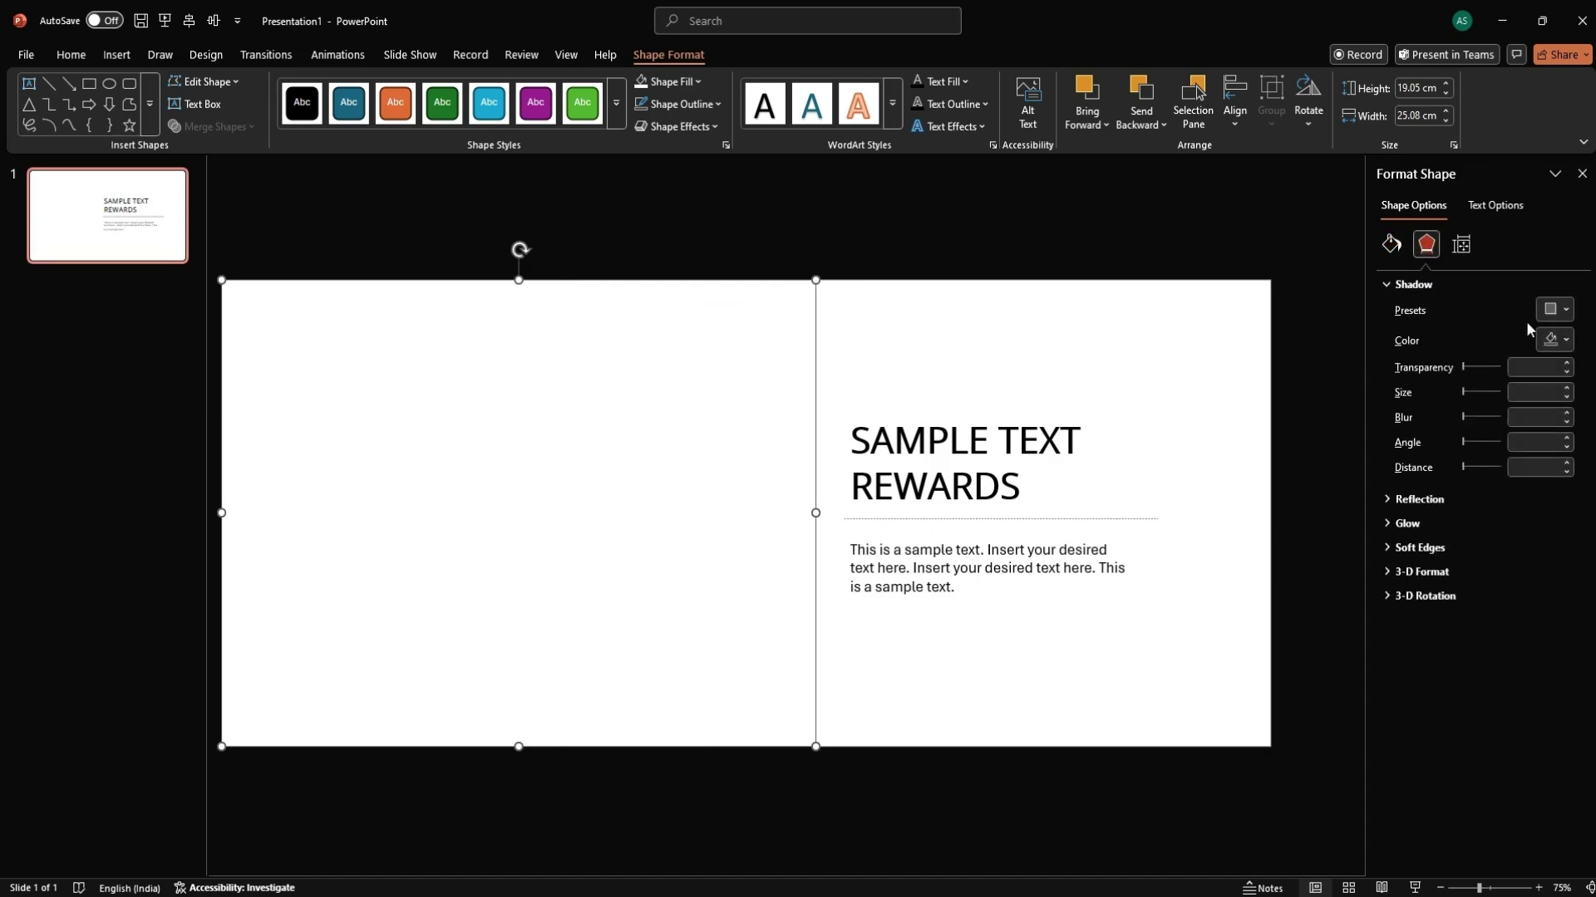
left_click(1552, 309)
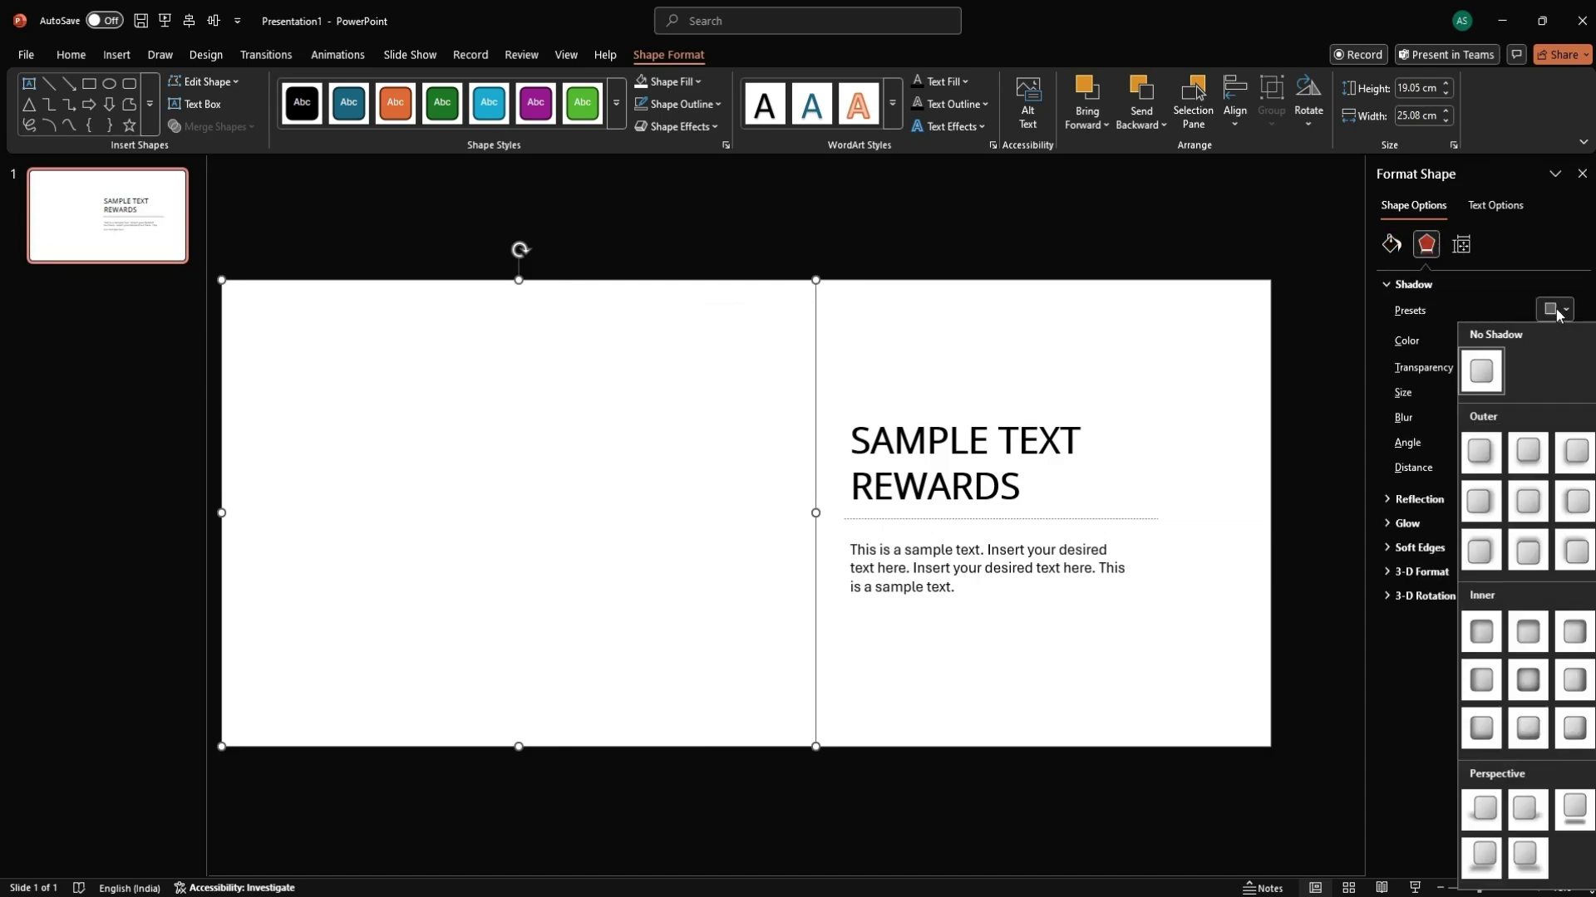
left_click(1479, 515)
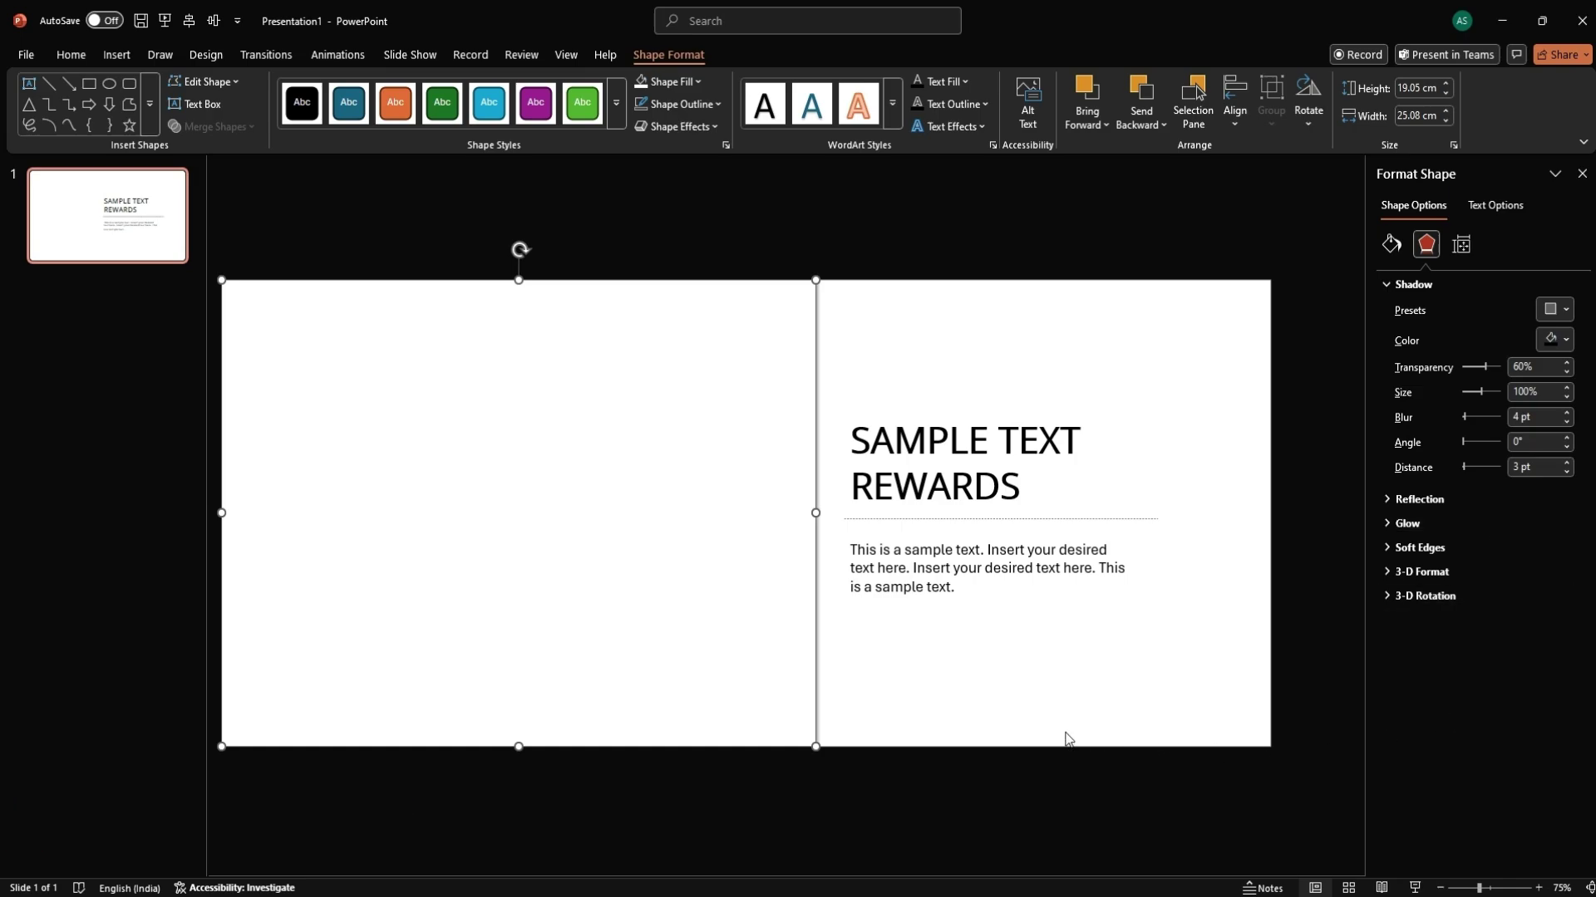
left_click_drag(728, 561, 678, 559)
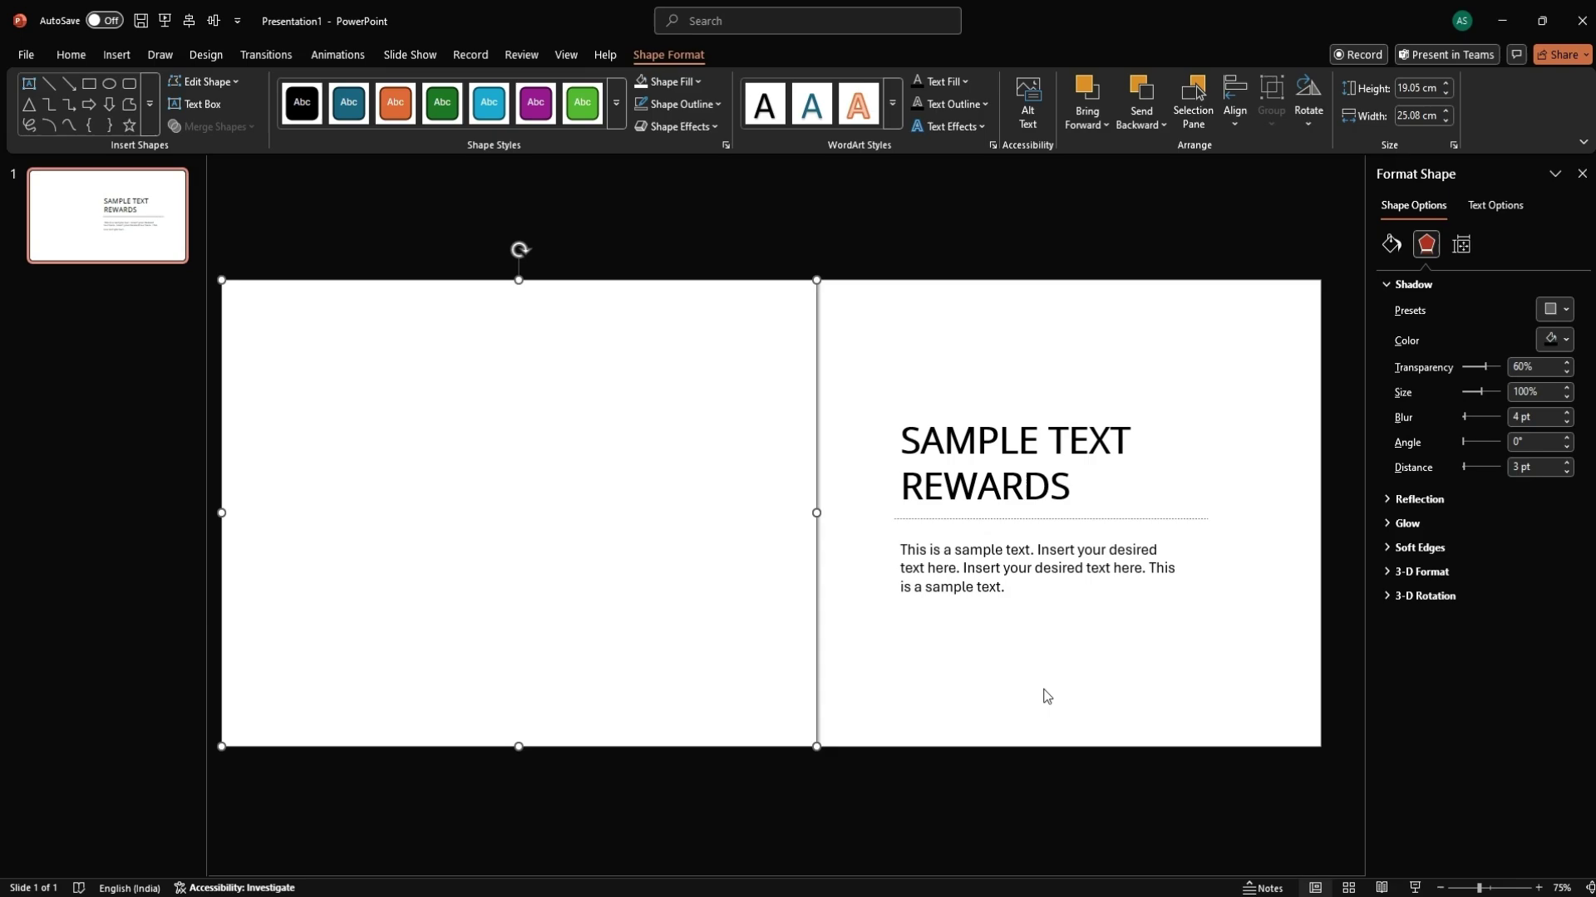
Draw a right-arrow block about 5.1 cm wide and 4.7 cm high across the rectangle's right edge, vertically centred on it
left_click(116, 55)
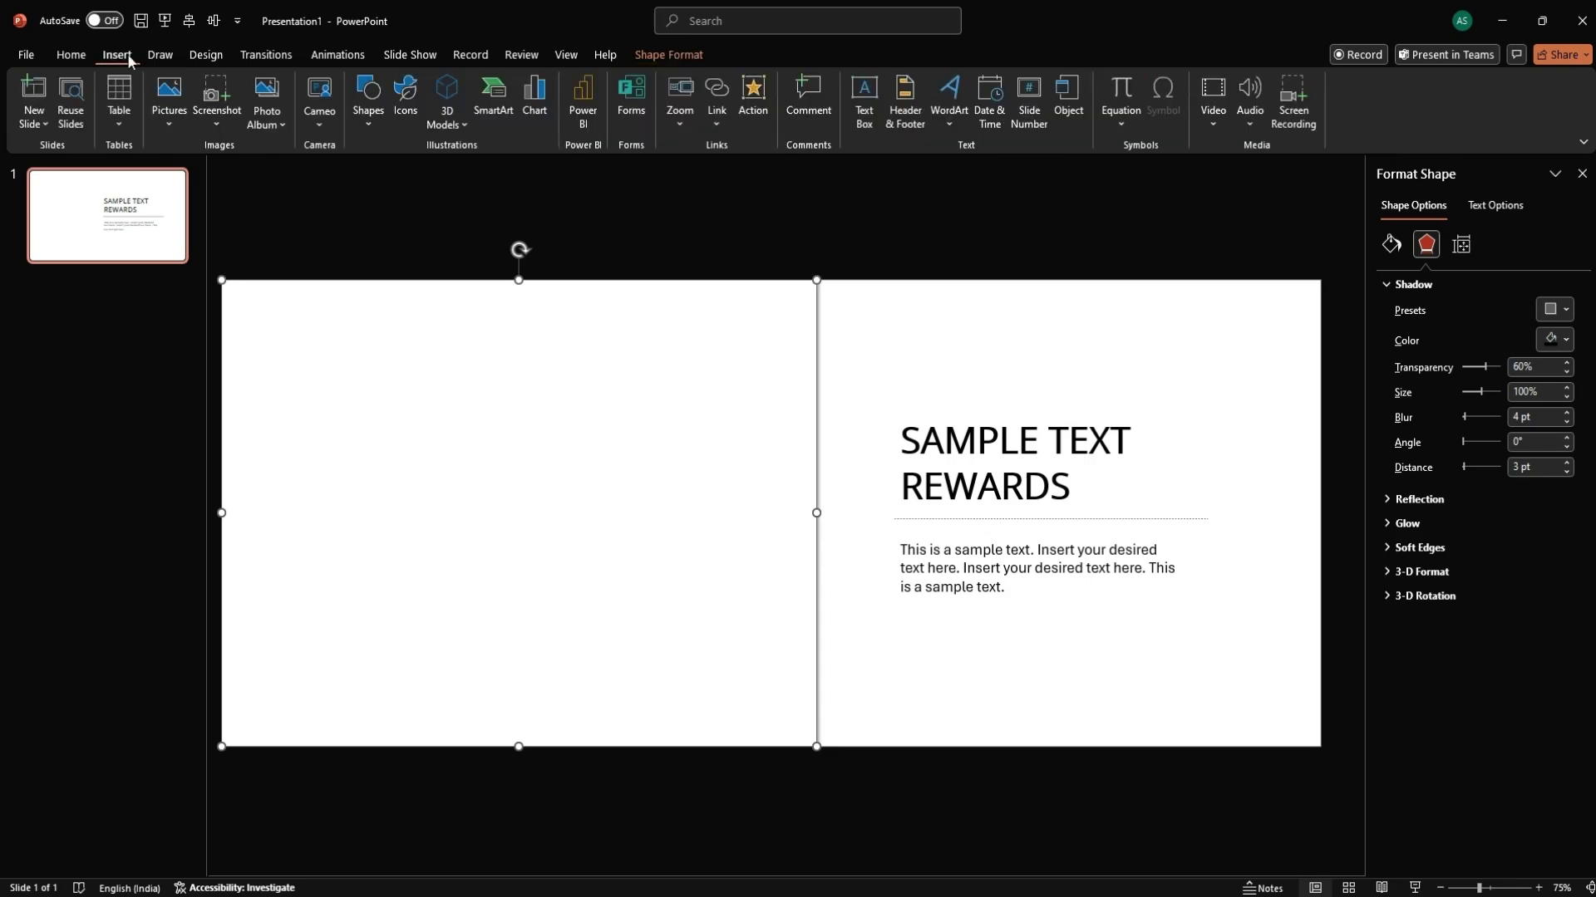
left_click(367, 98)
left_click(363, 473)
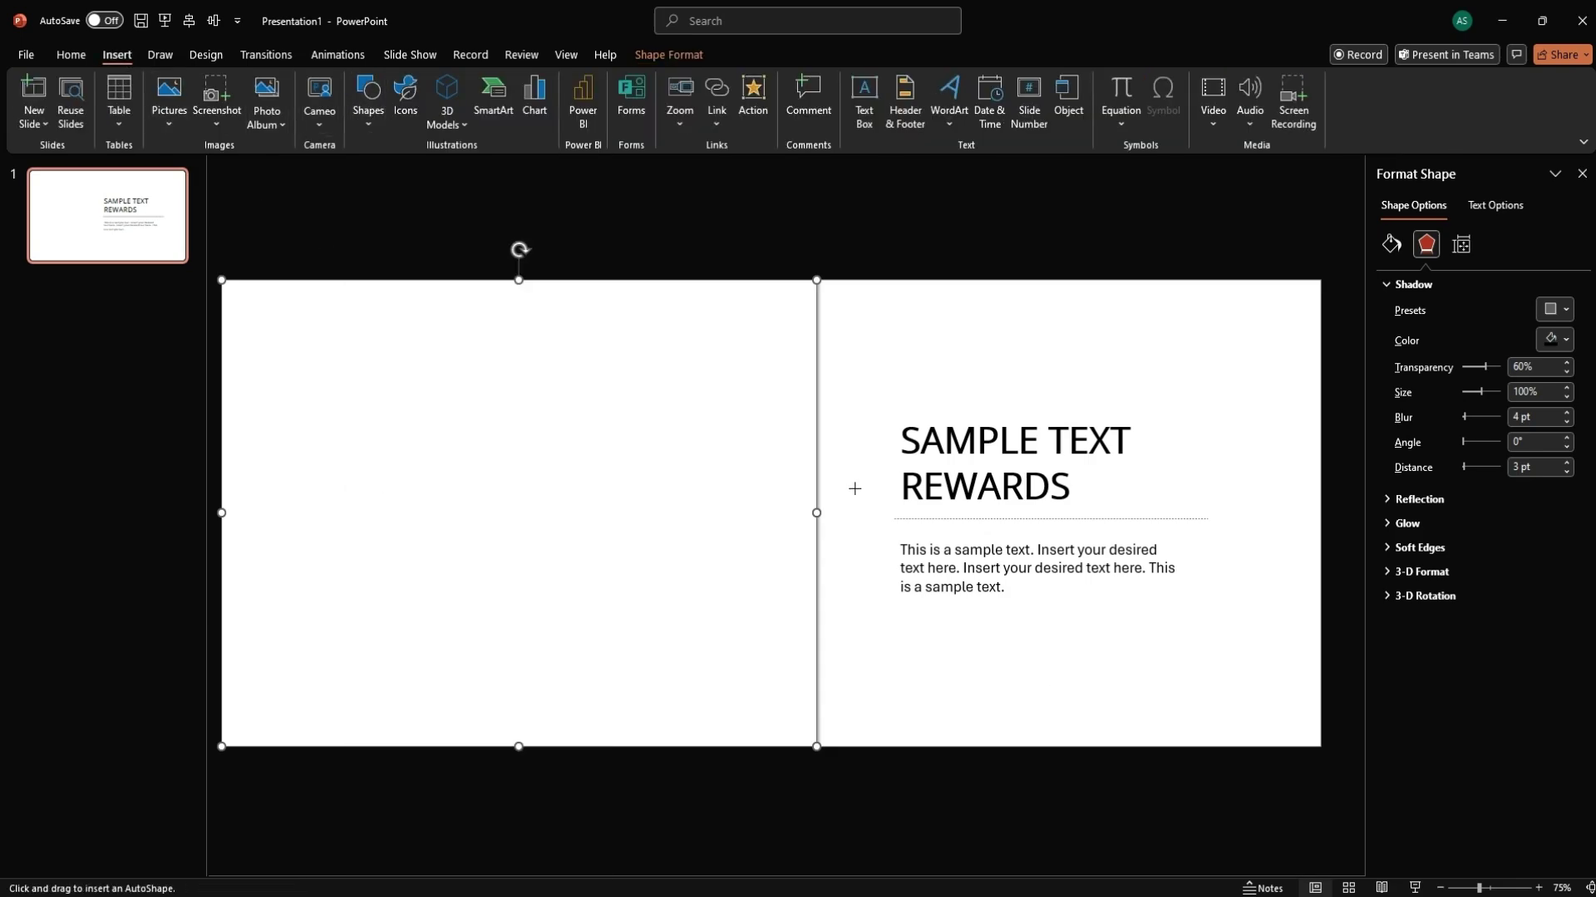
left_click_drag(753, 467, 871, 580)
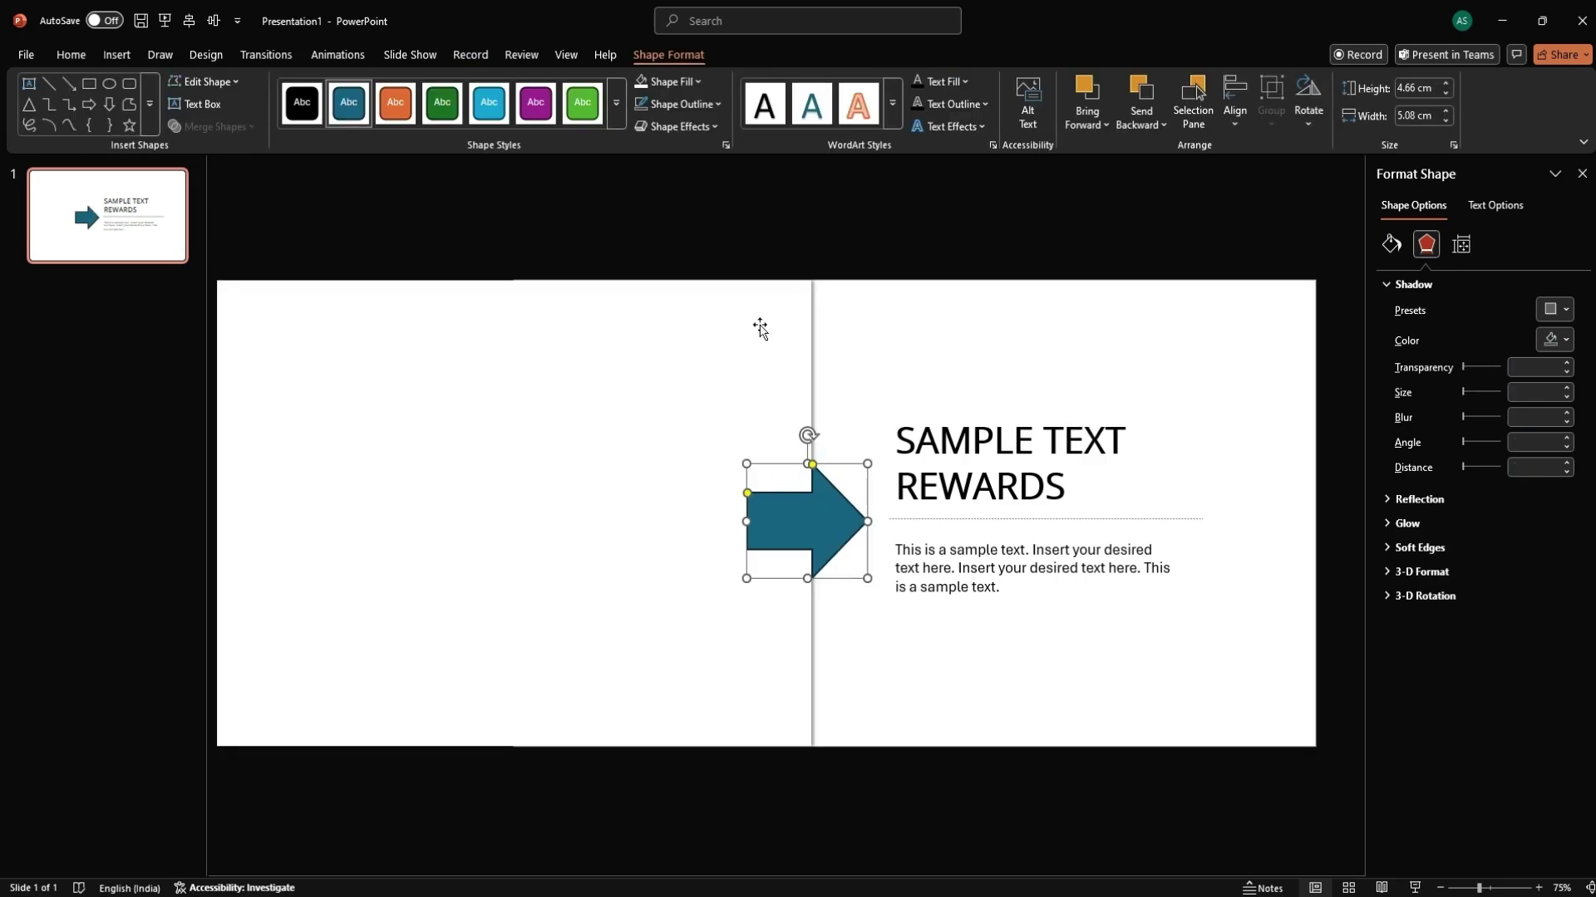
key("Up")
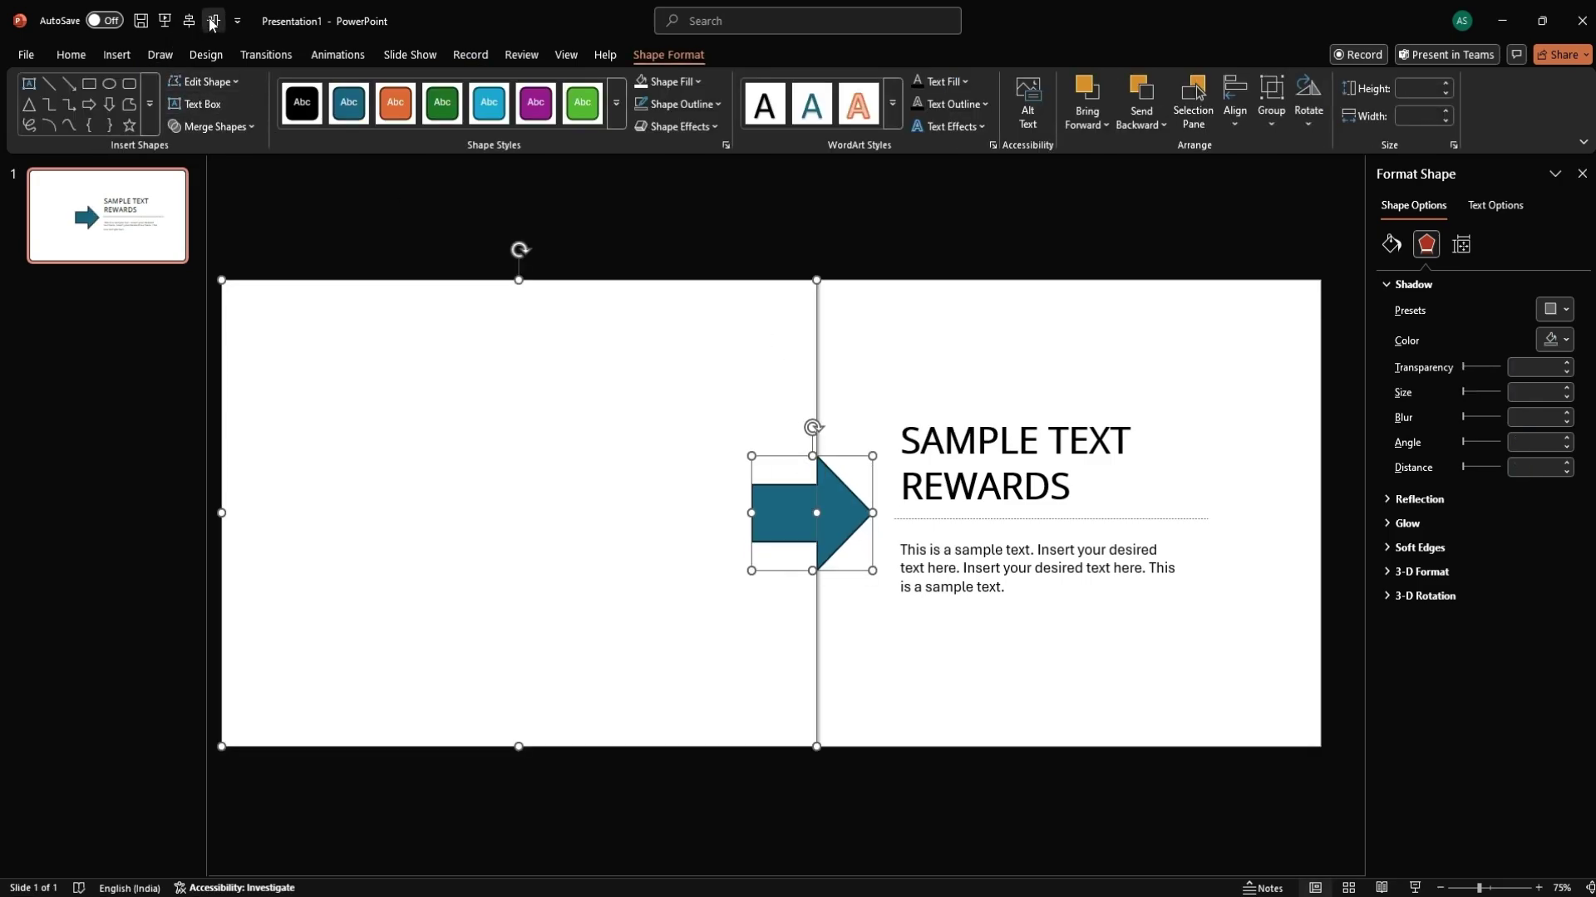
Resize the arrow about its centre to roughly 2.8 cm wide and 7 cm high
left_click(819, 506)
left_click_drag(752, 512, 846, 509)
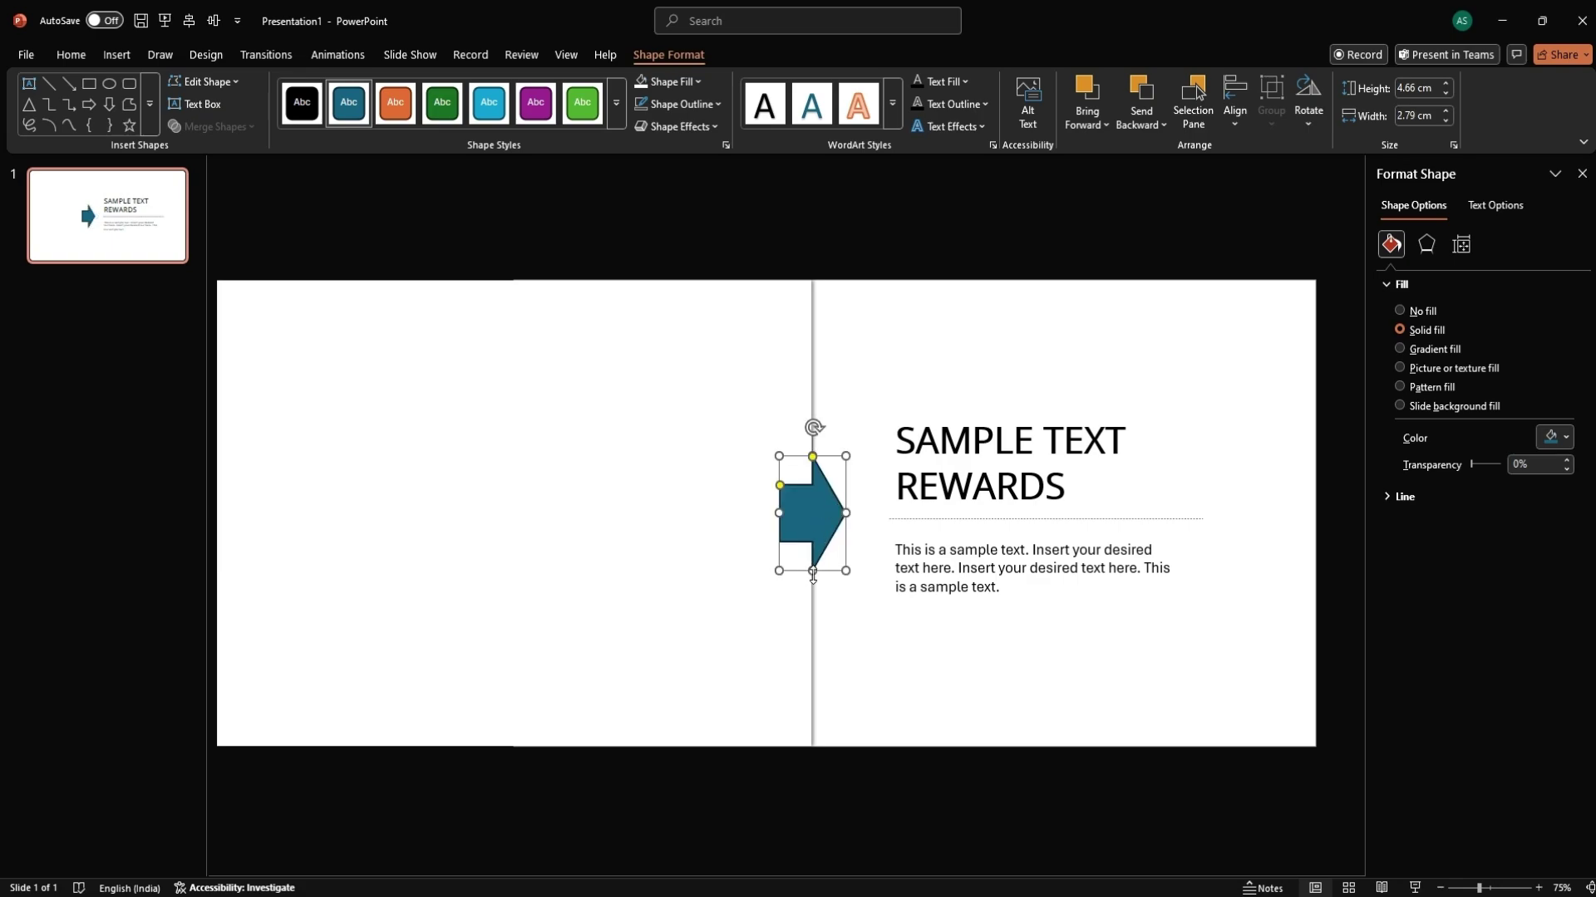
left_click_drag(813, 575, 813, 600)
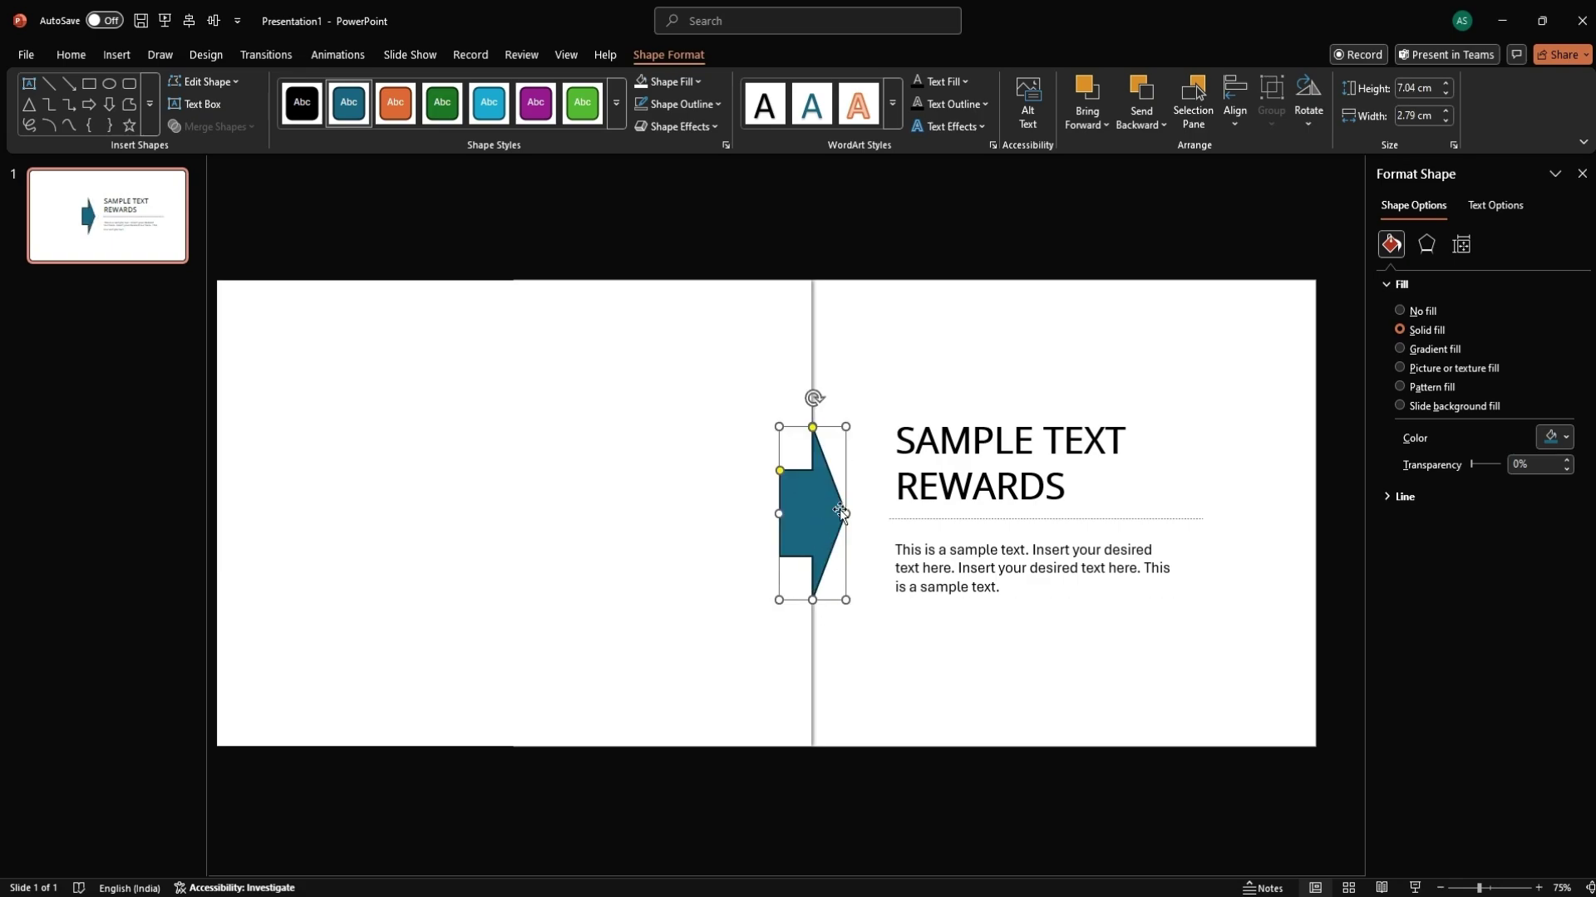
Remove the arrow's outline, fill it with a custom turquoise colour and deselect it
left_click(677, 107)
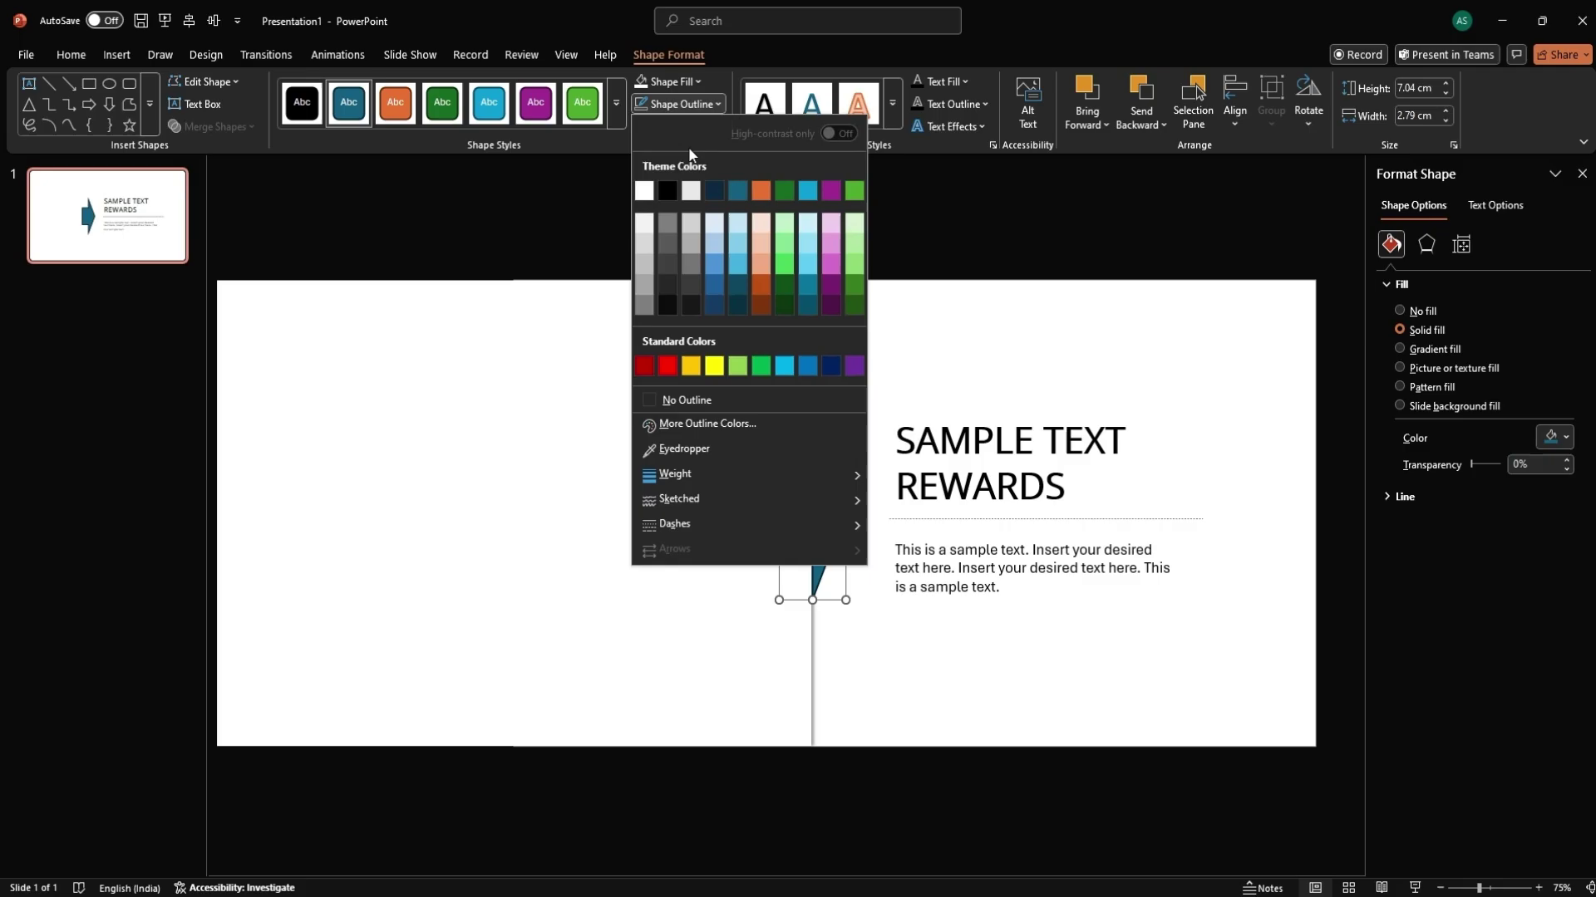
left_click(718, 395)
scroll(656, 263, "up", 3, "ctrl")
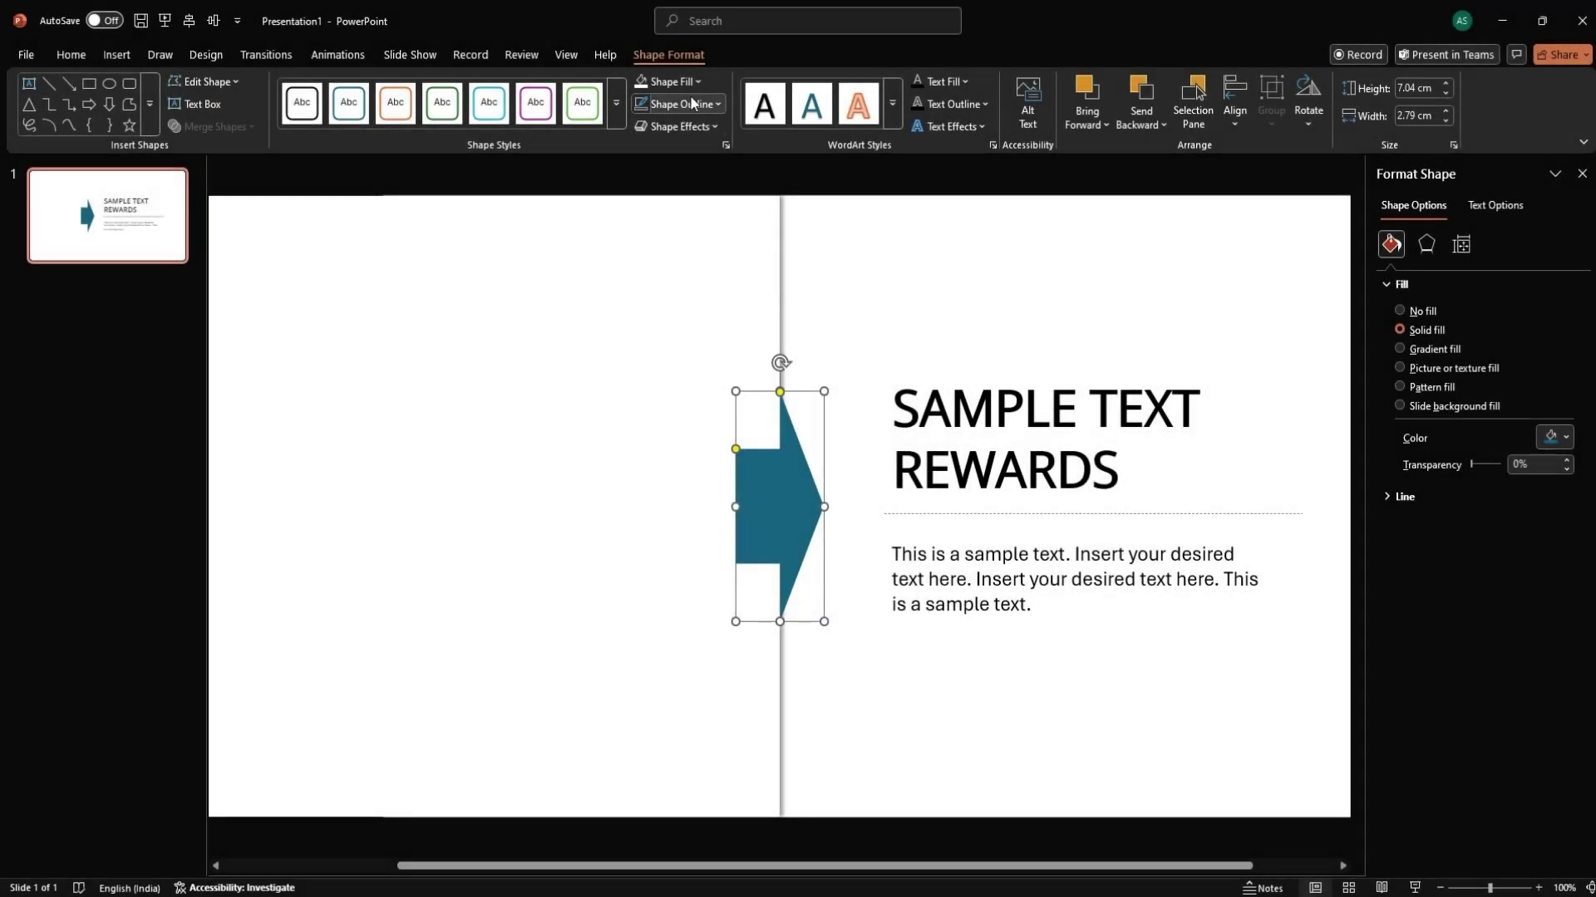
left_click(669, 81)
left_click(710, 401)
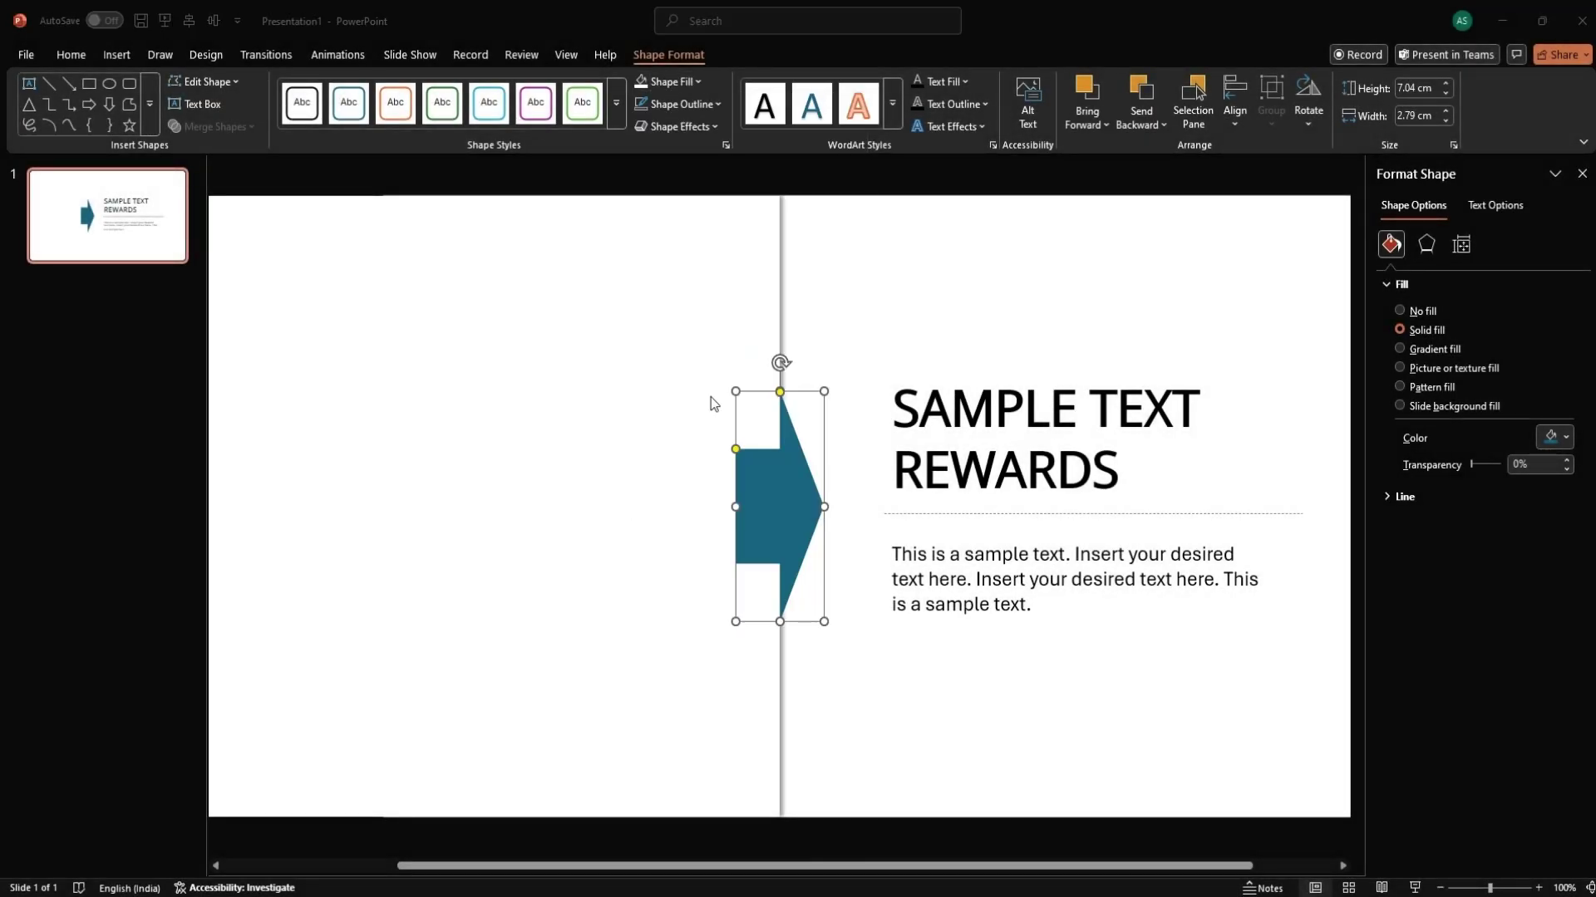
double_click(768, 550)
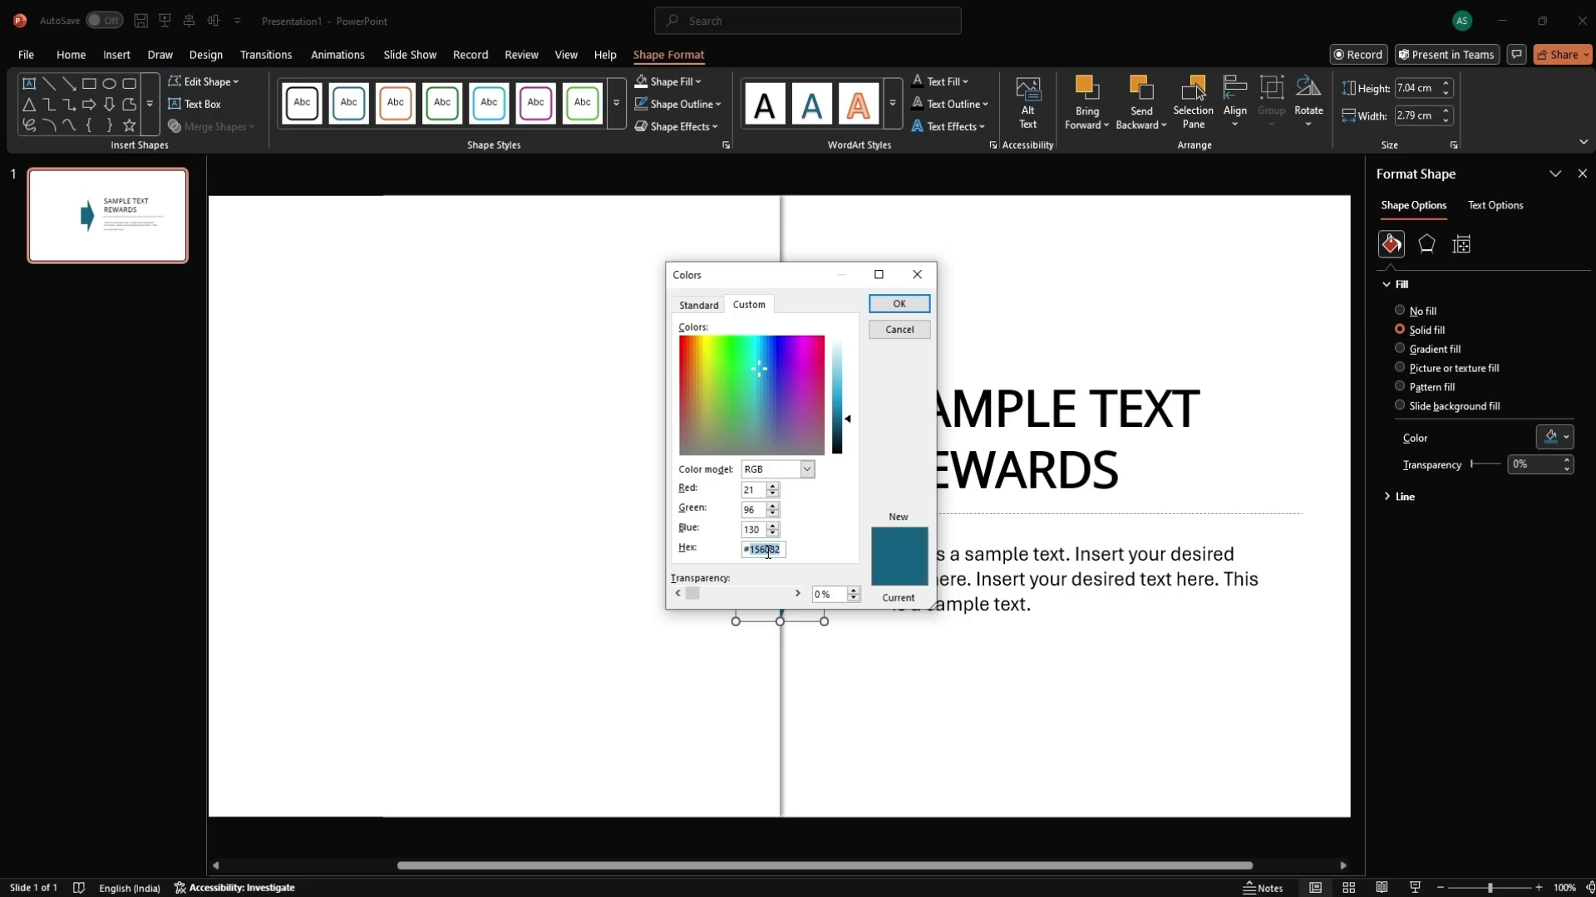
type("07c1bd")
key("Return")
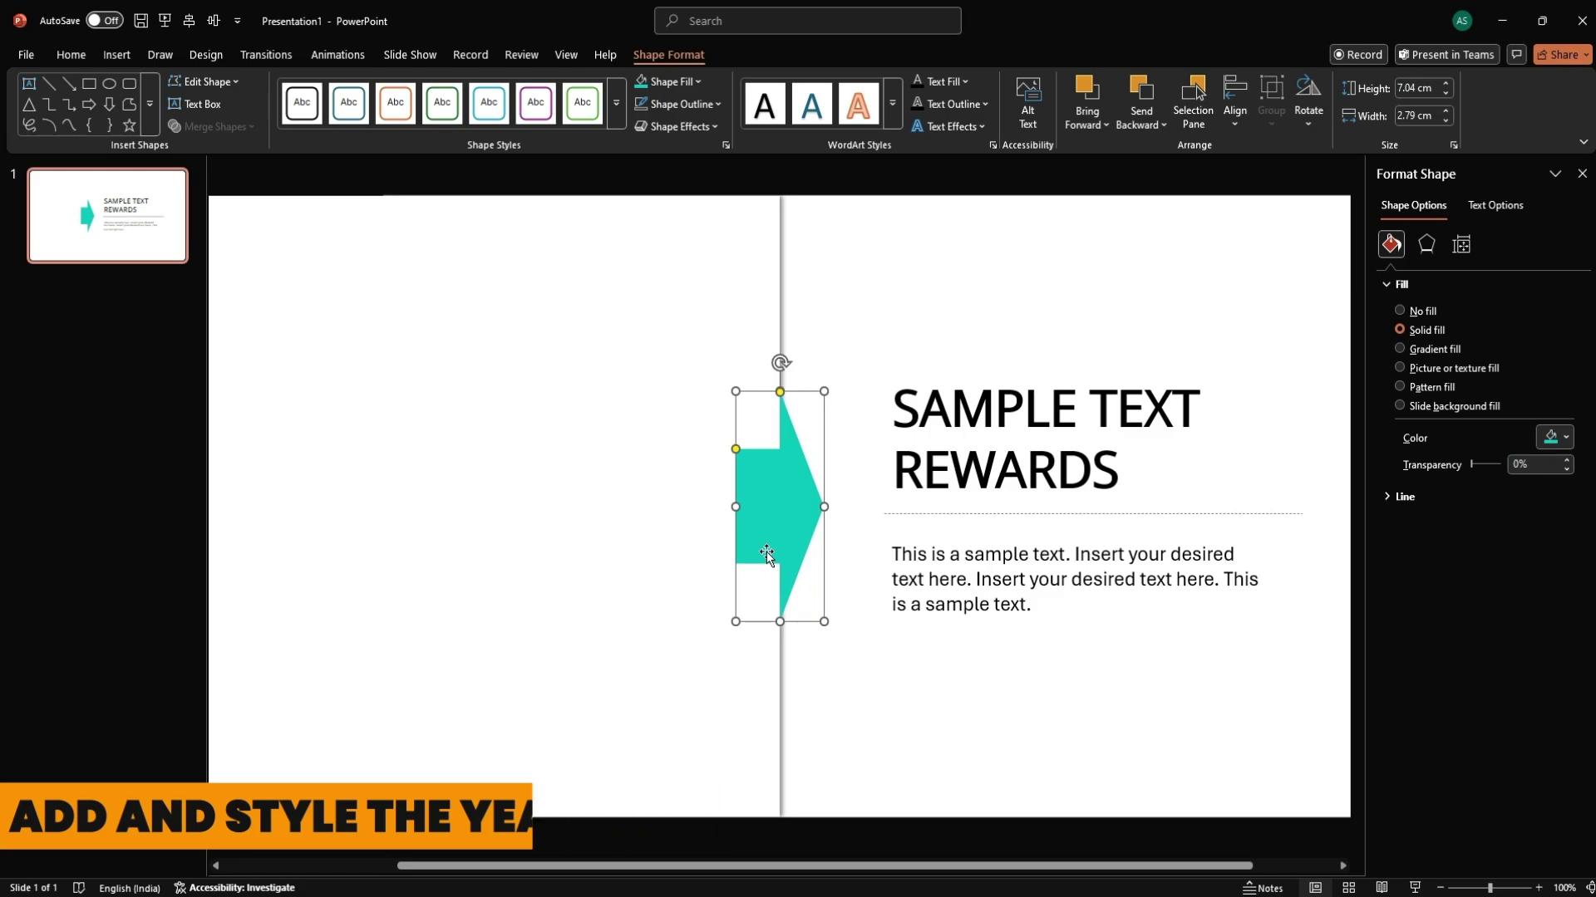
left_click(887, 690)
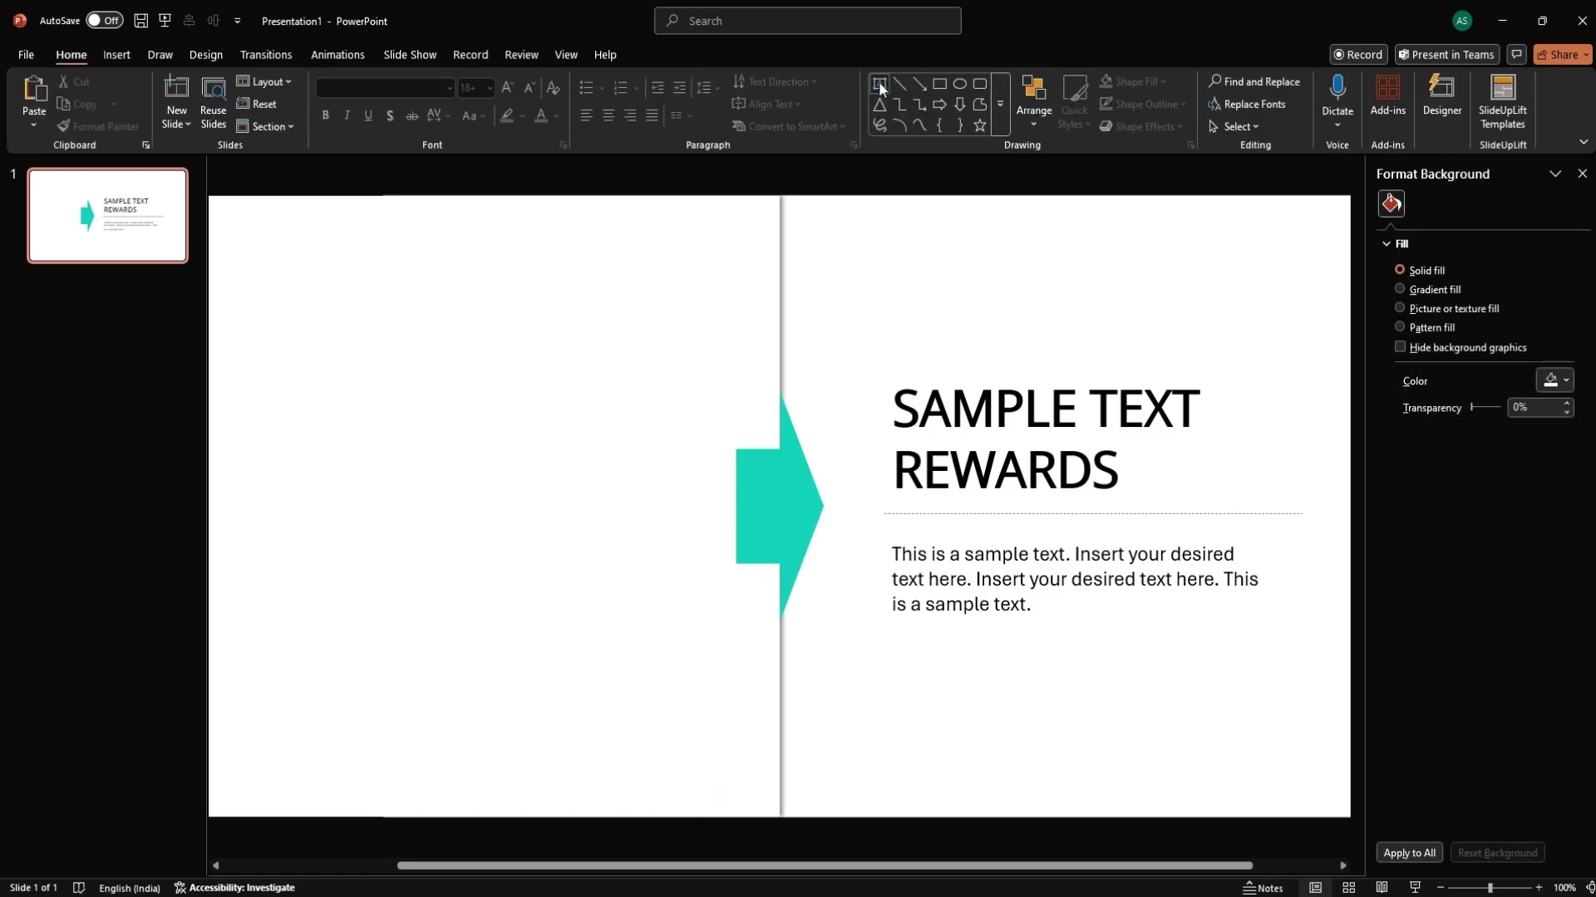
Add a centred text box reading 2019 and place it on the arrow's tail, rotated to read upward
left_click(880, 81)
mouse_move(832, 257)
left_mouse_down()
mouse_move(961, 303)
mouse_move(941, 290)
left_mouse_up()
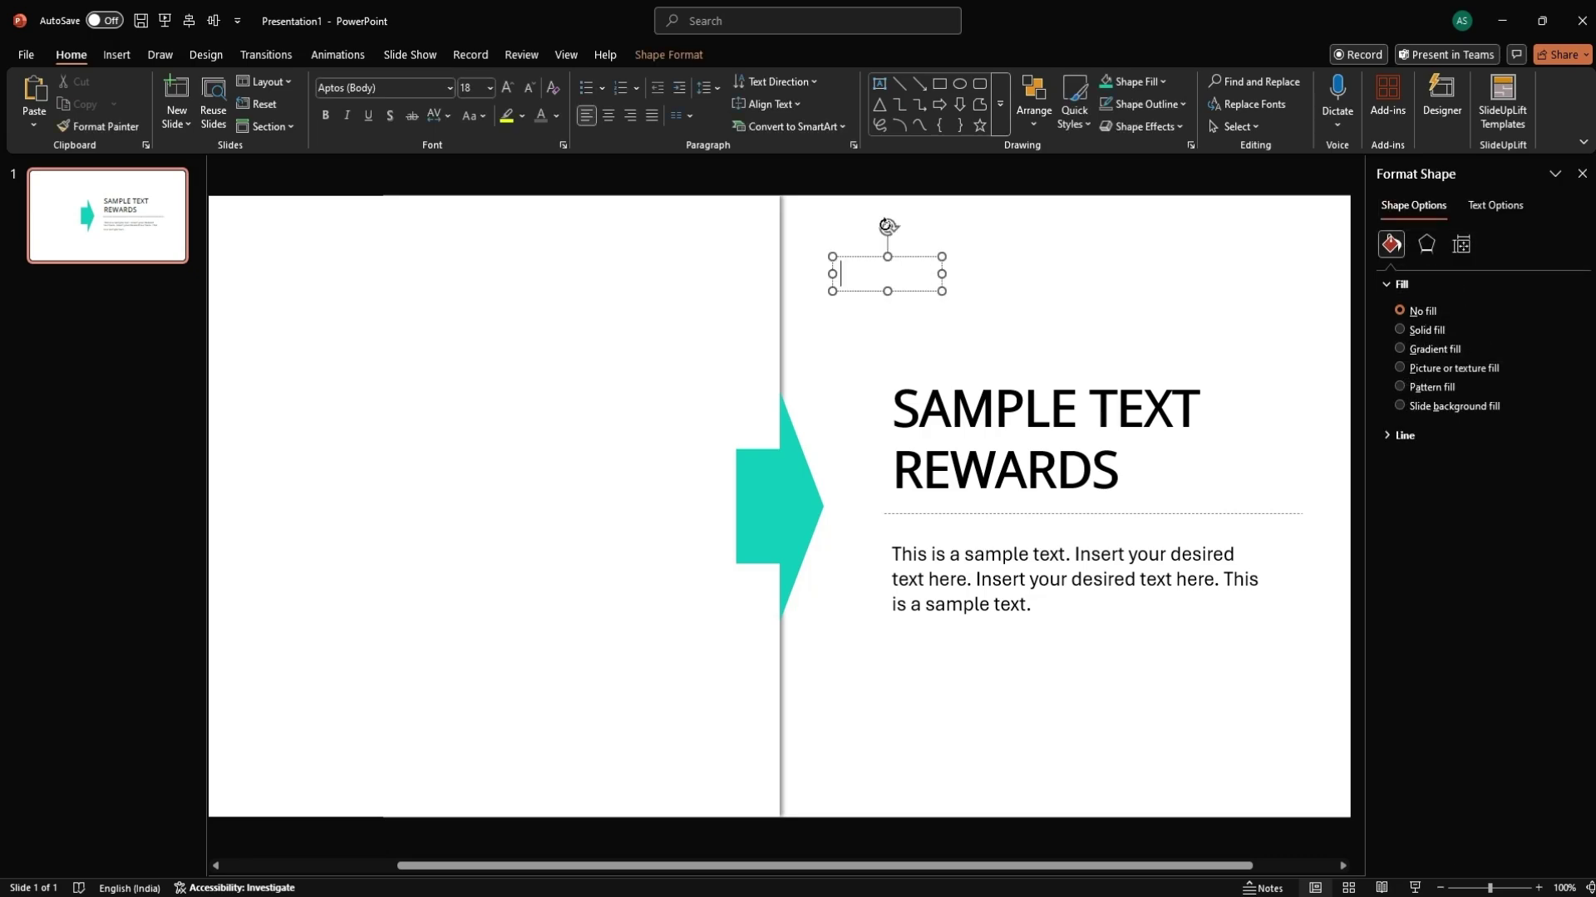
type("2019")
key("ctrl+a")
left_click(609, 117)
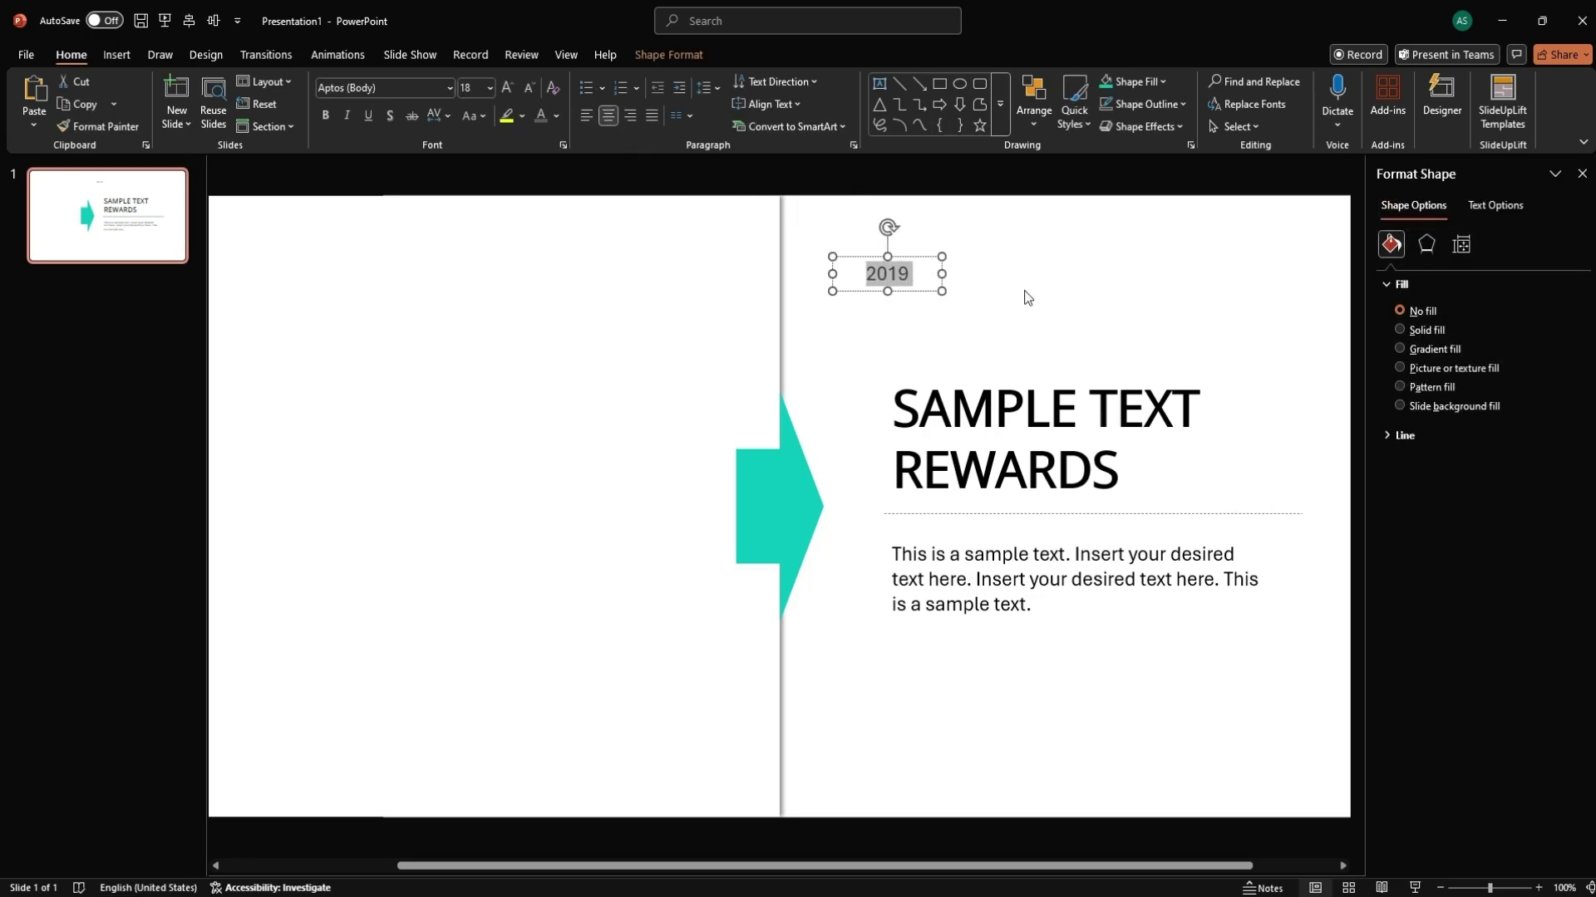
left_click_drag(887, 227, 779, 490)
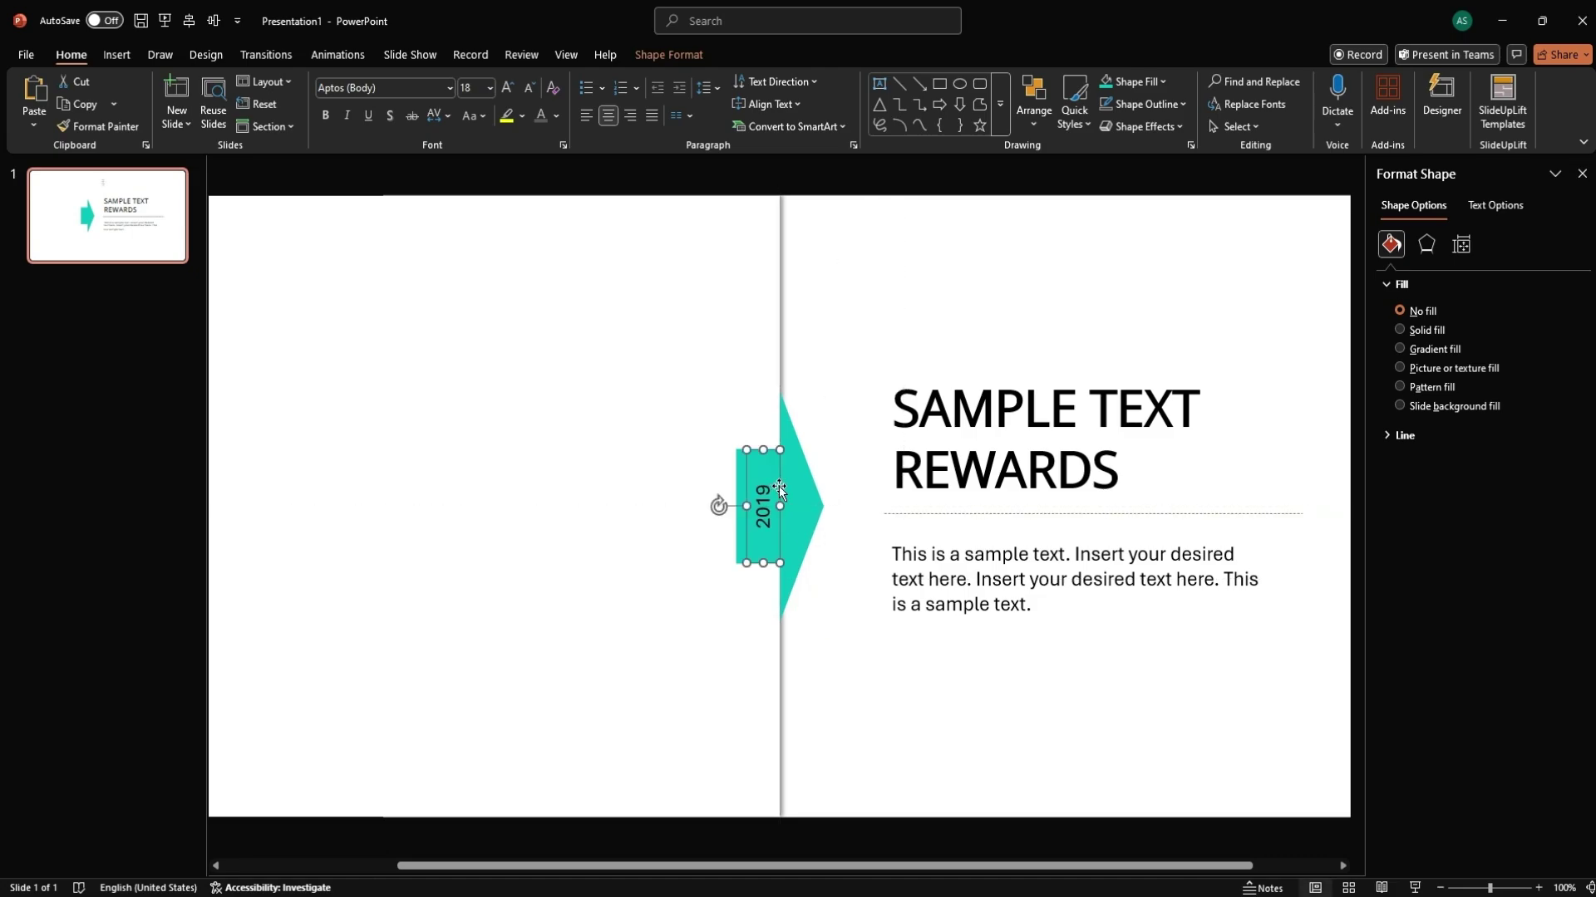
Format the 2019 text as bold Open Sans, white, at 20 pt
left_click(376, 87)
type("Open Sans")
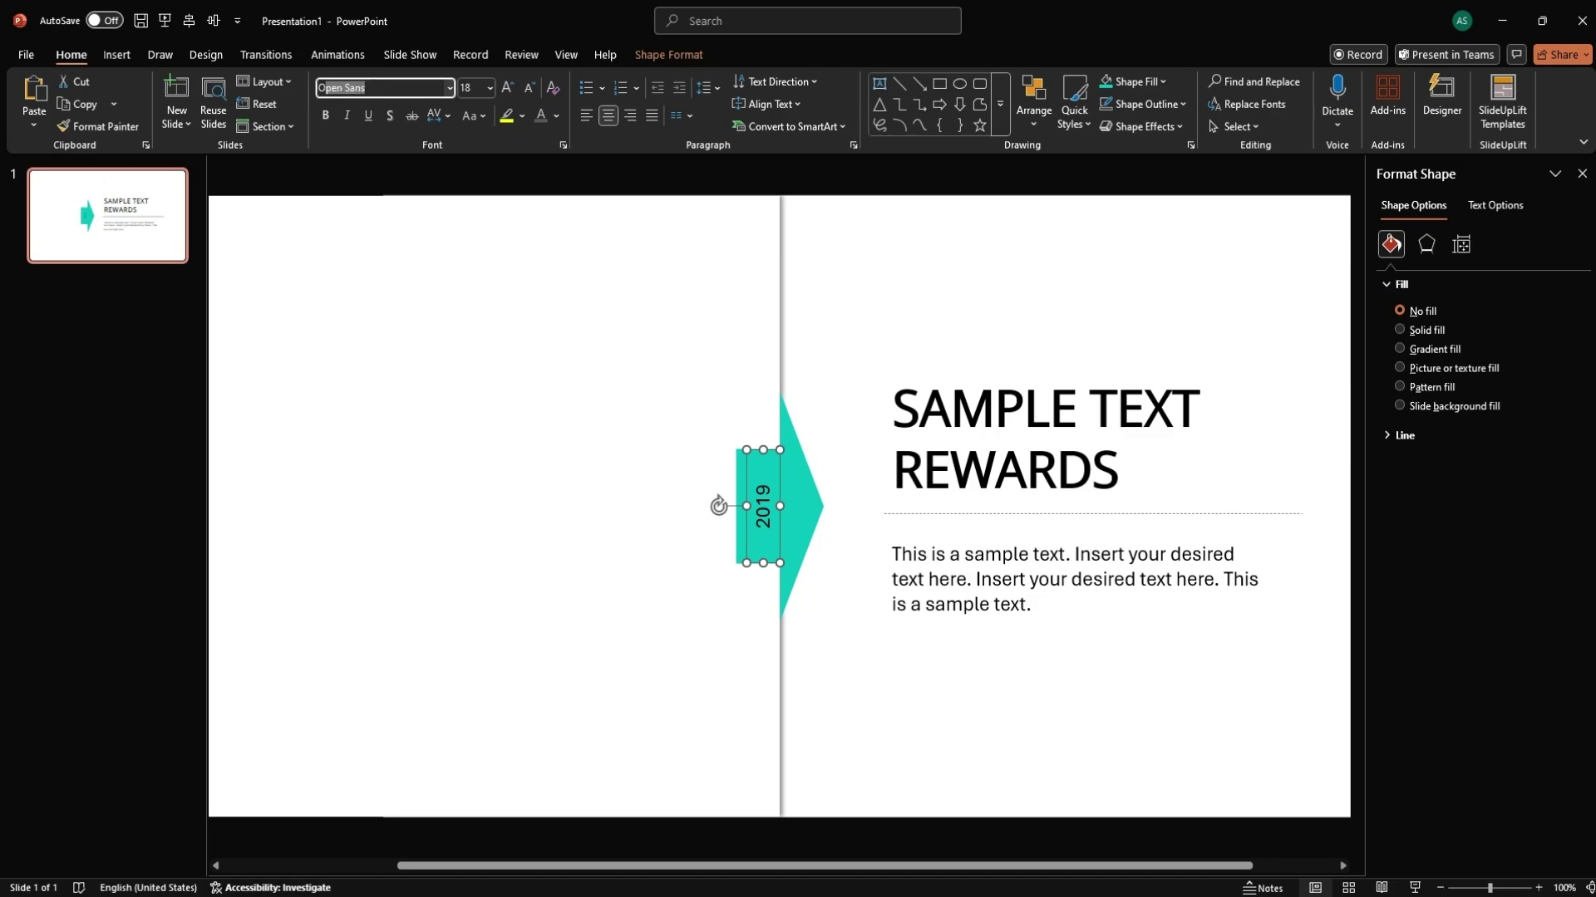
type("p")
key("Return")
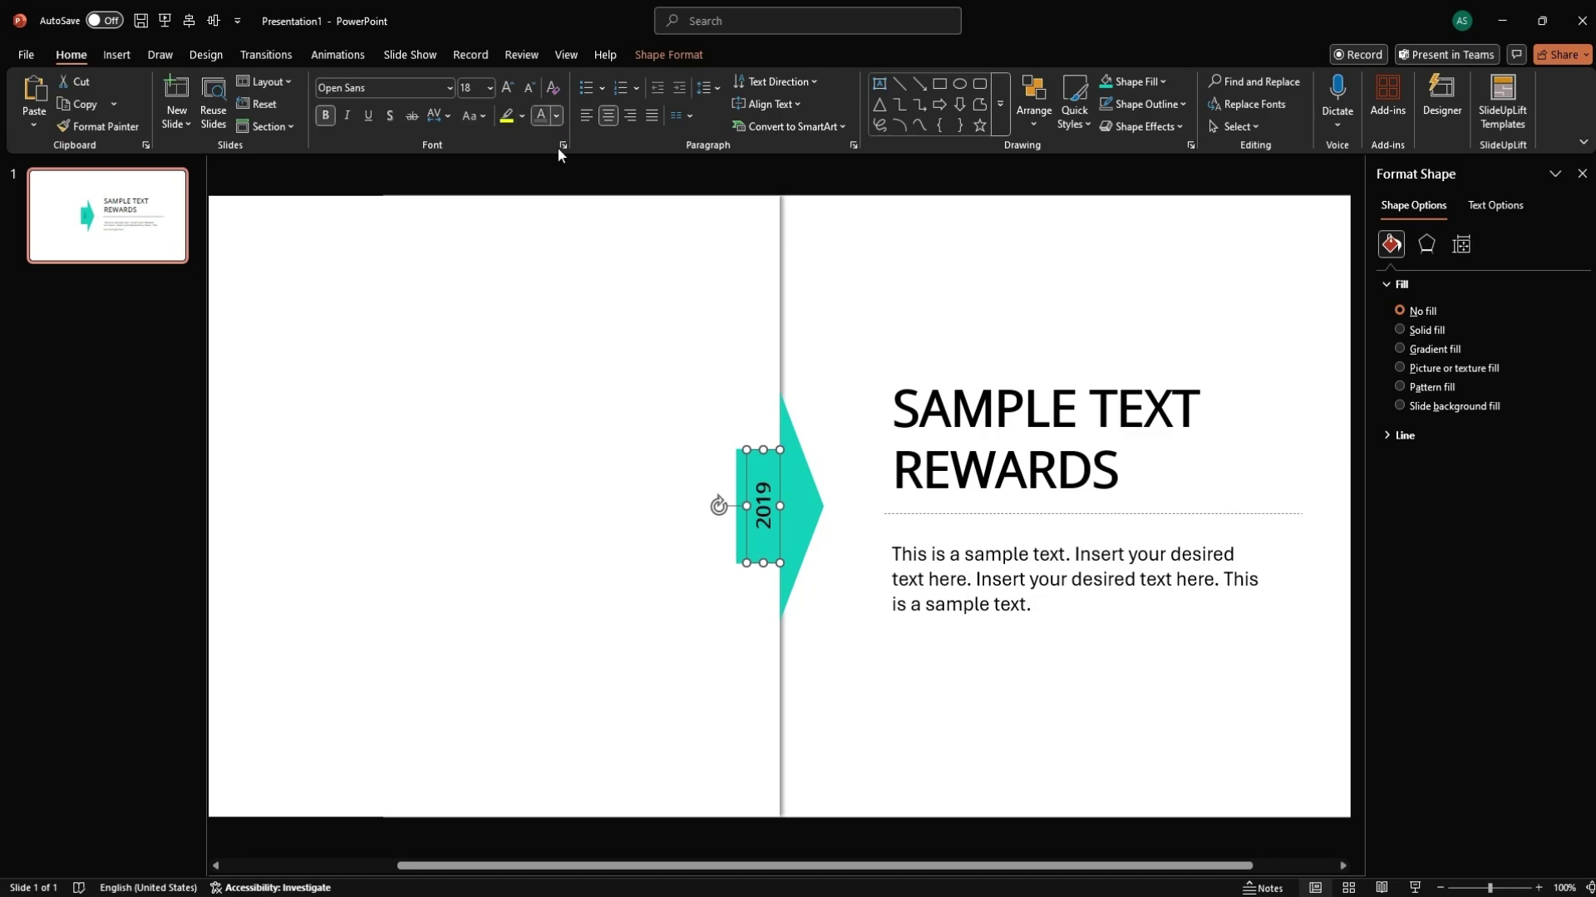
left_click(556, 116)
left_click(547, 212)
left_click(509, 87)
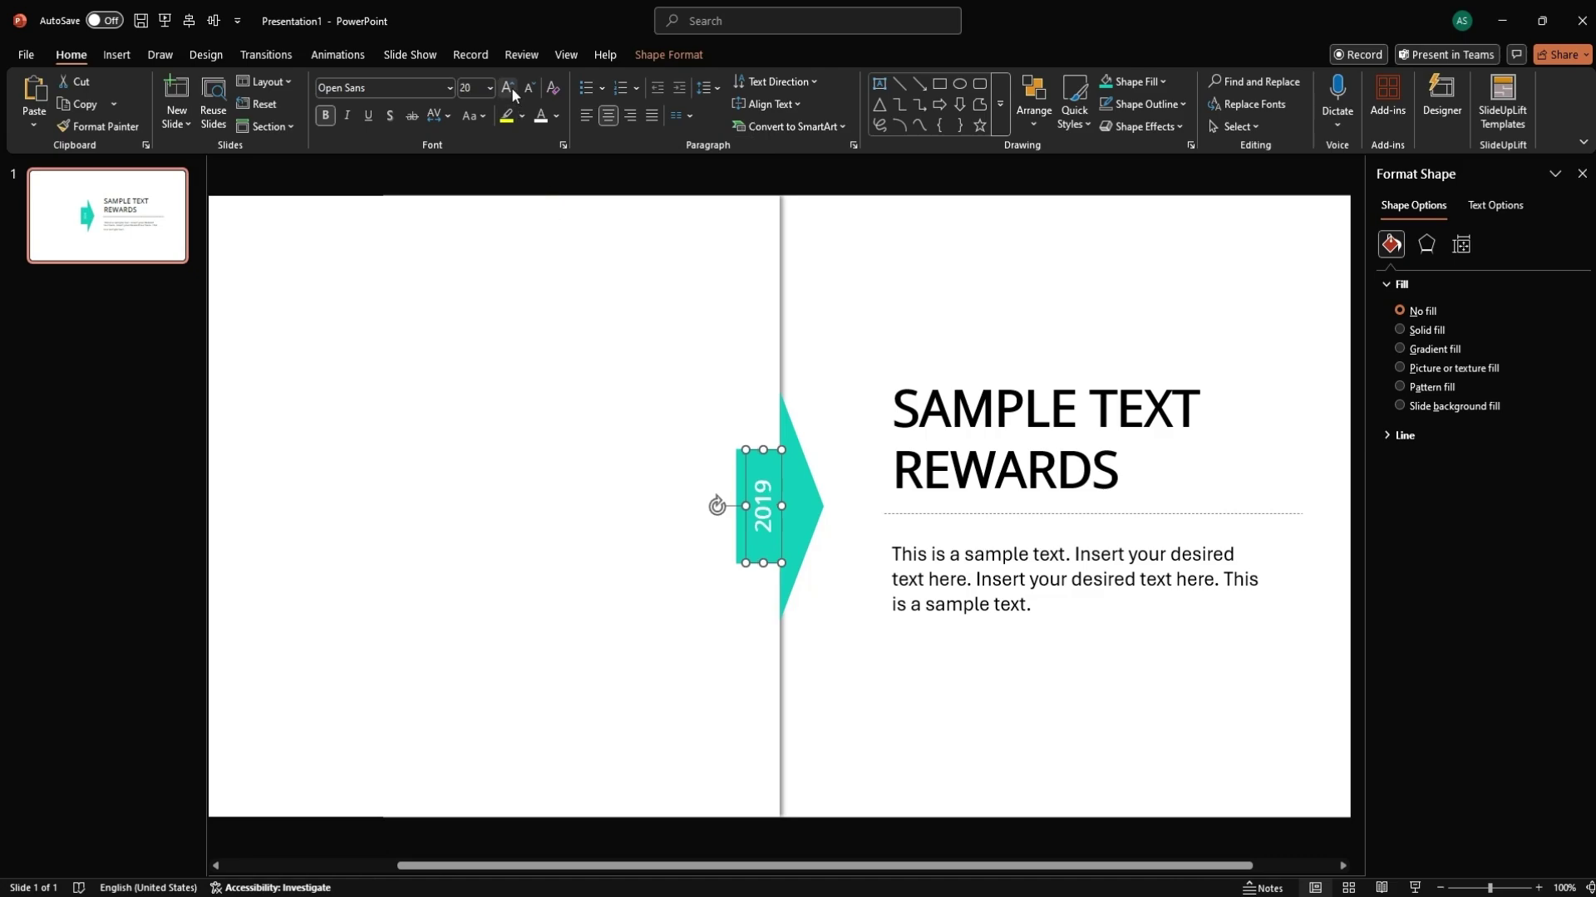
left_click(509, 87)
left_click(528, 89)
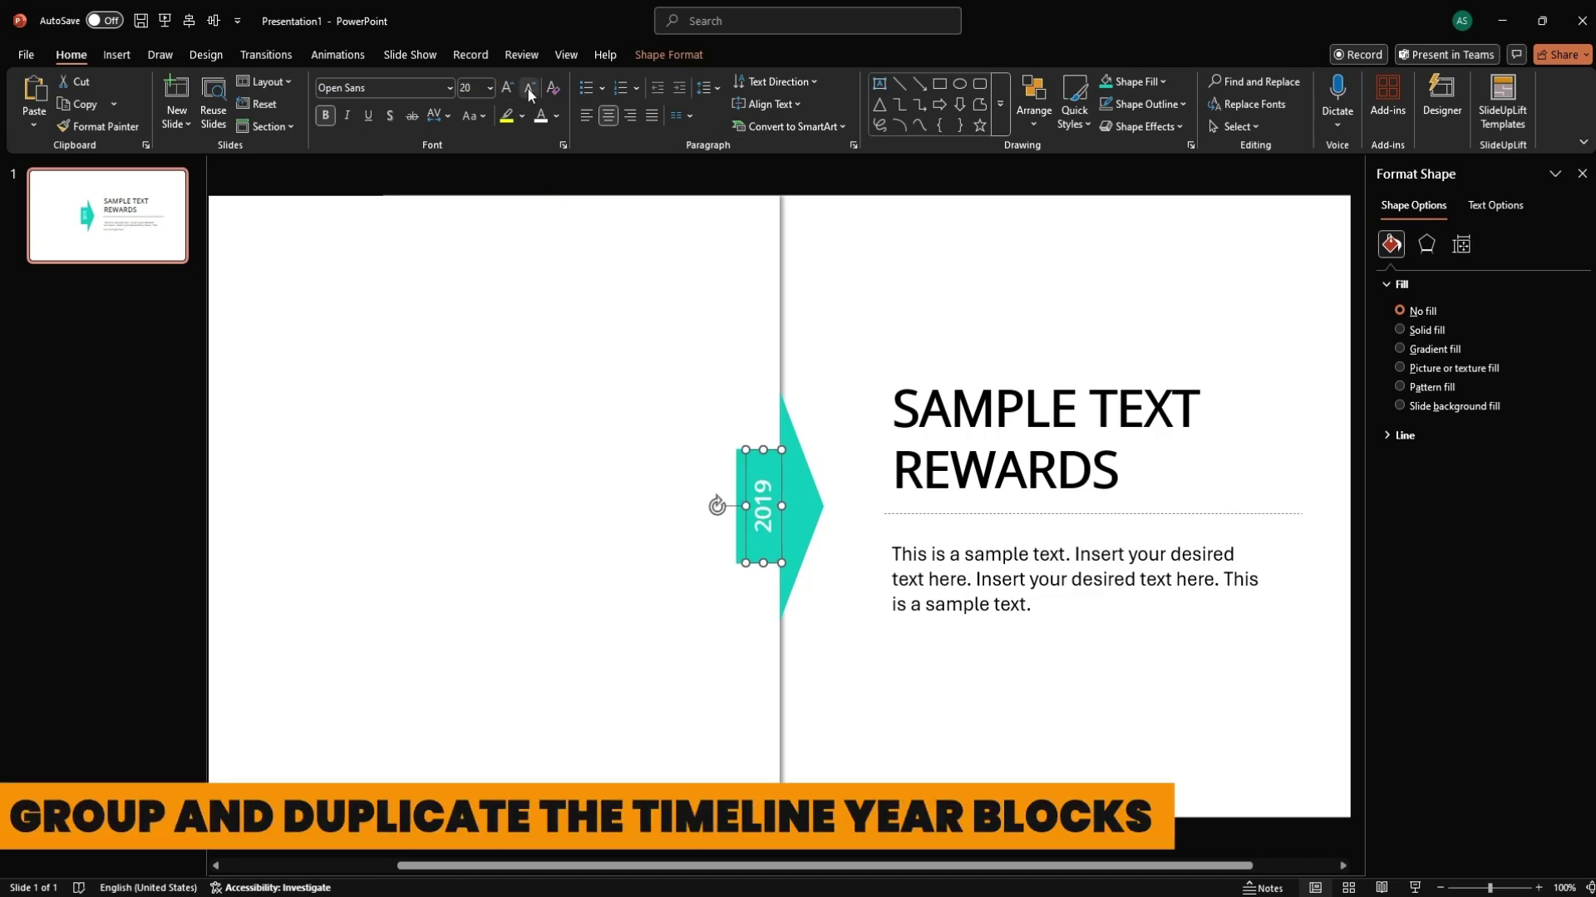
Nudge the 2019 text box slightly left to centre it on the arrow's tail, and fine-tune the arrow's left edge
key("Left")
key("Left")
key("Left")
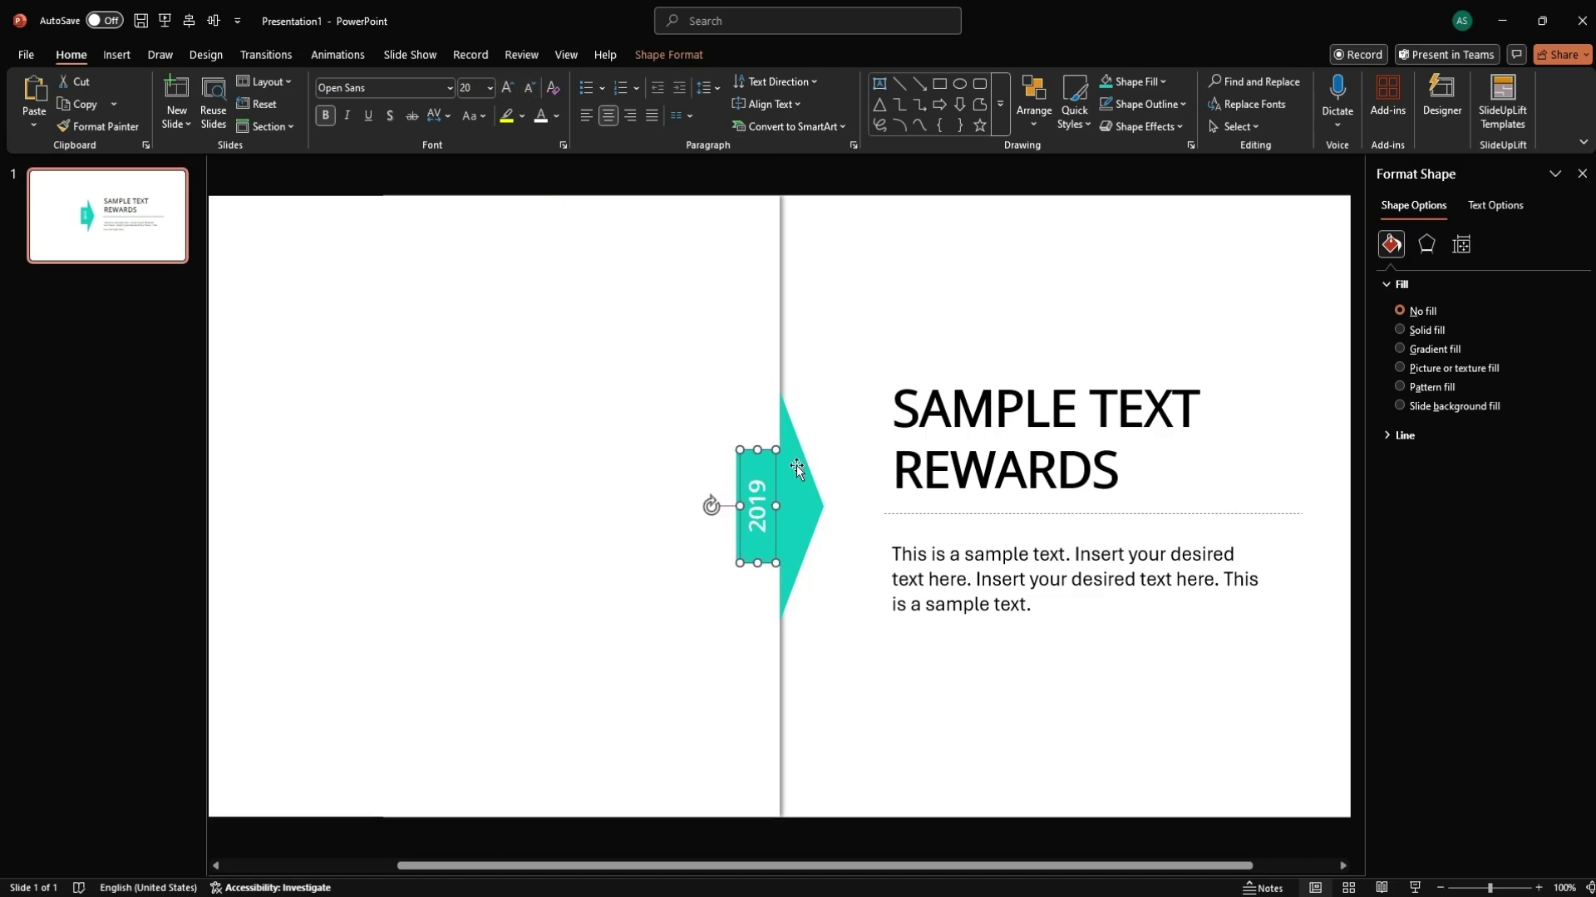
left_click(796, 482)
left_click_drag(737, 506, 736, 507)
left_click(870, 347)
Group the arrow, the 2019 text box and the white rectangle into one year block
left_click(796, 491)
left_click(760, 508, "shift")
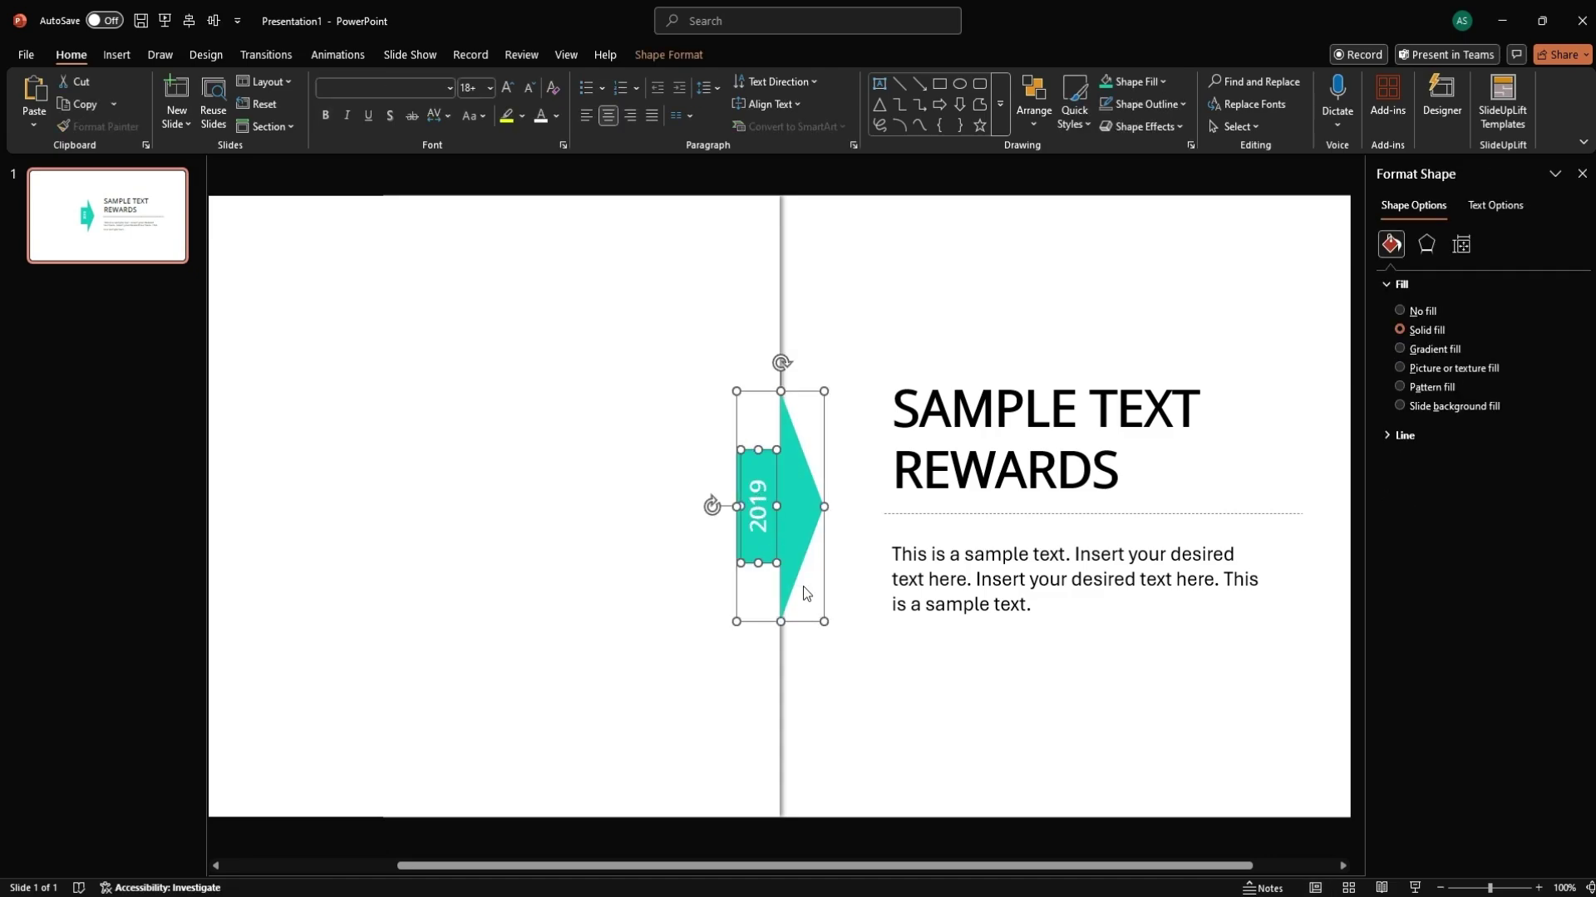
left_click(666, 406, "shift")
left_click(831, 402)
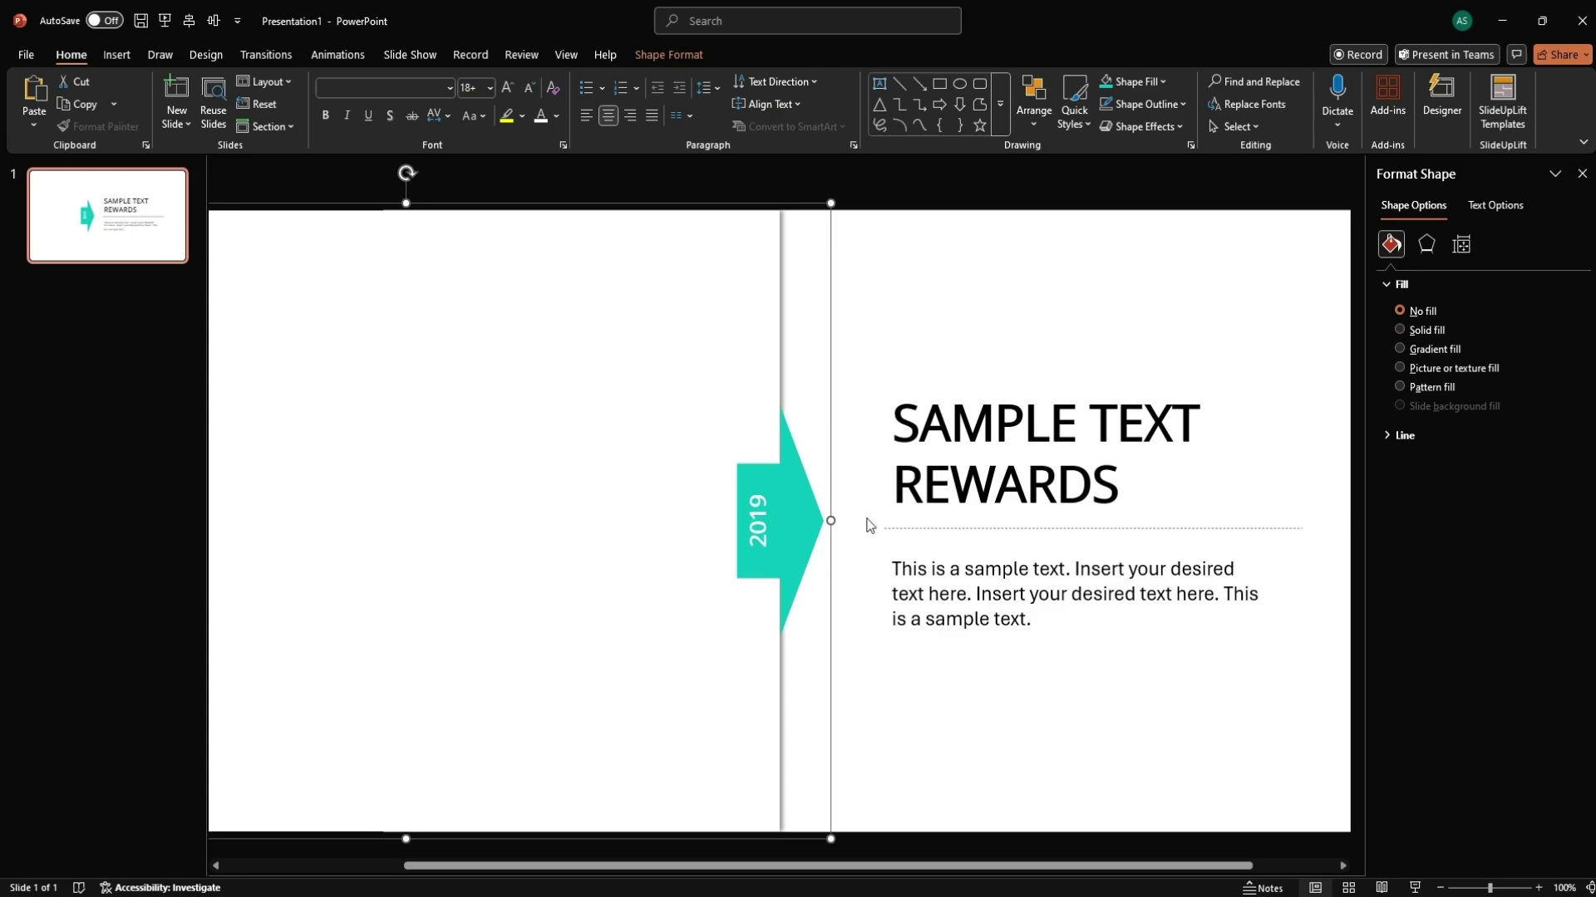
Recolour the word TEXT in the heading with the arrow's turquoise and deselect the heading
double_click(1066, 438)
left_click(556, 116)
left_click(591, 318)
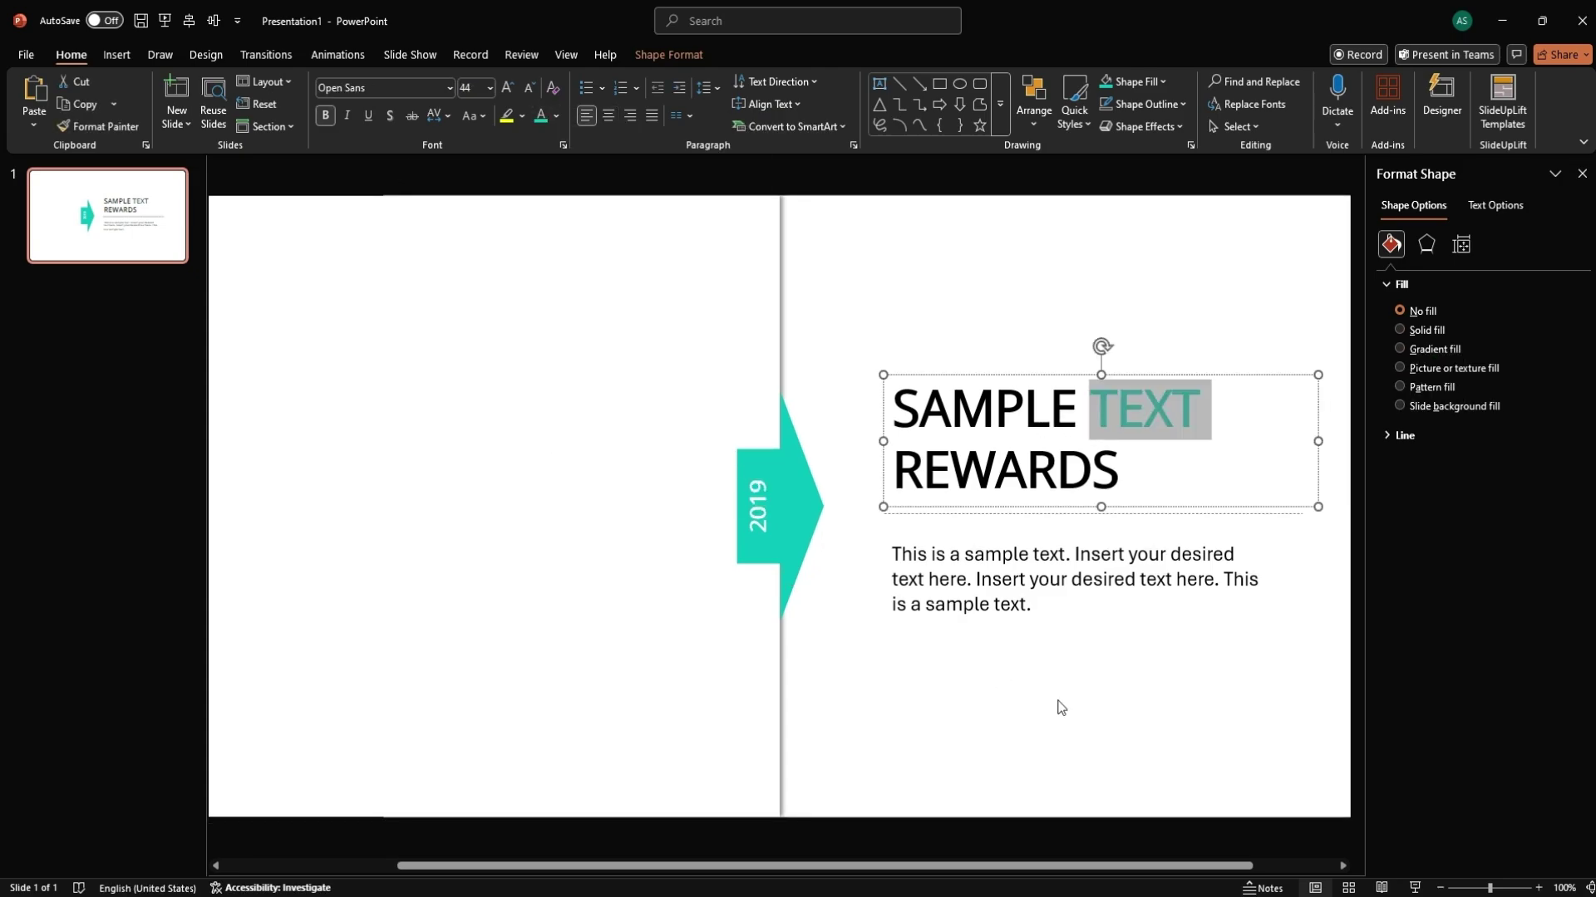
left_click(1062, 706)
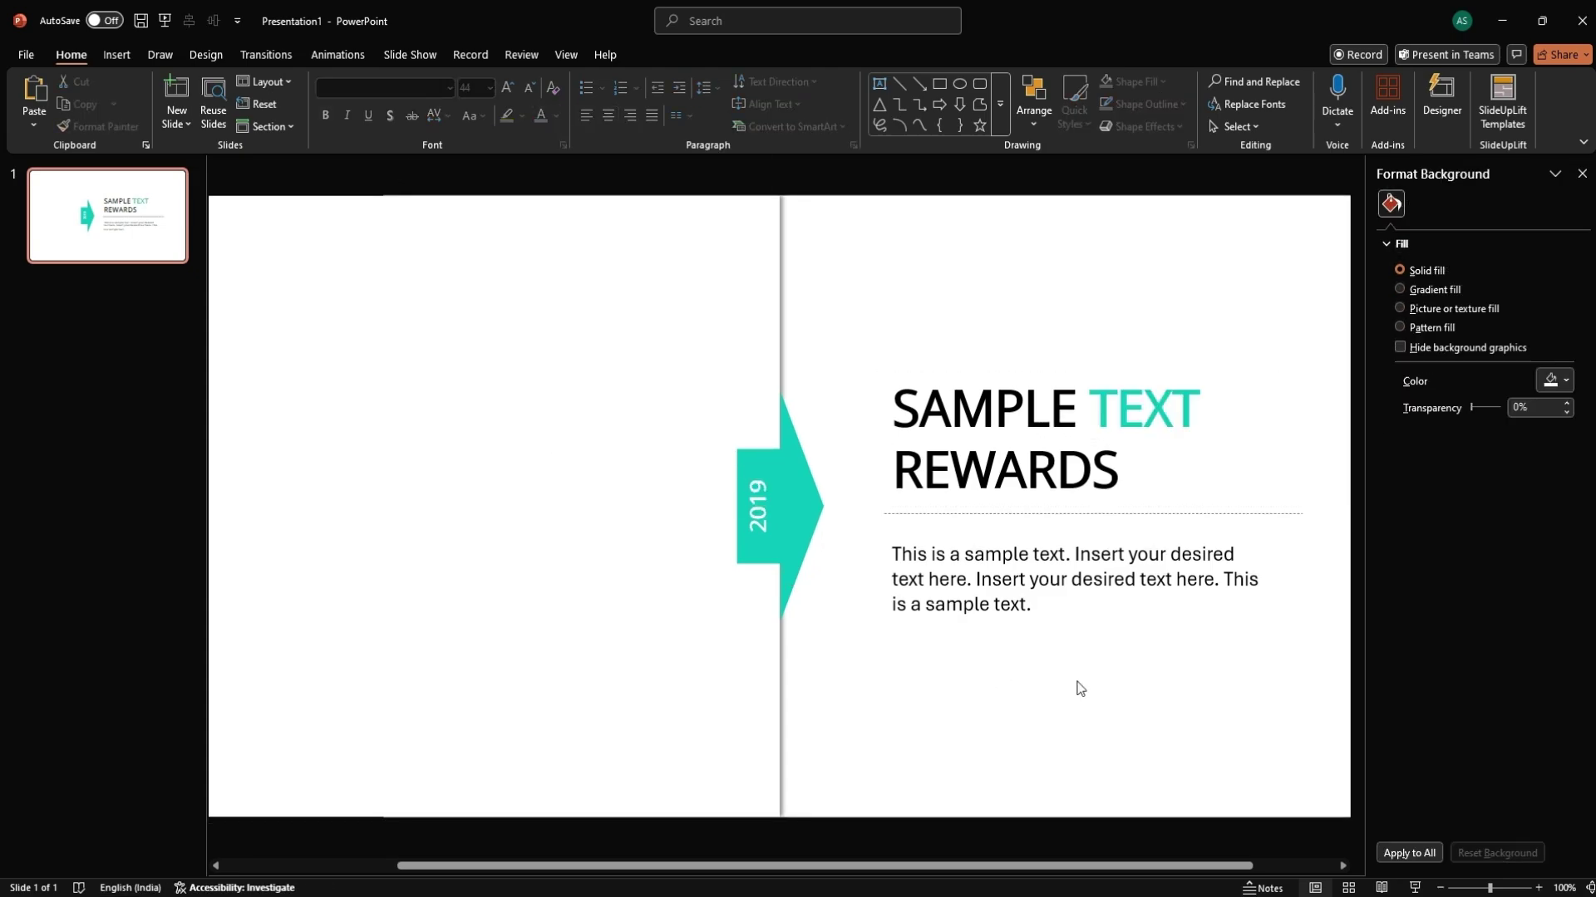
Duplicate the grouped 2019 block slightly to the left, overlapping the original, and select the copy's arrow
left_click(744, 509)
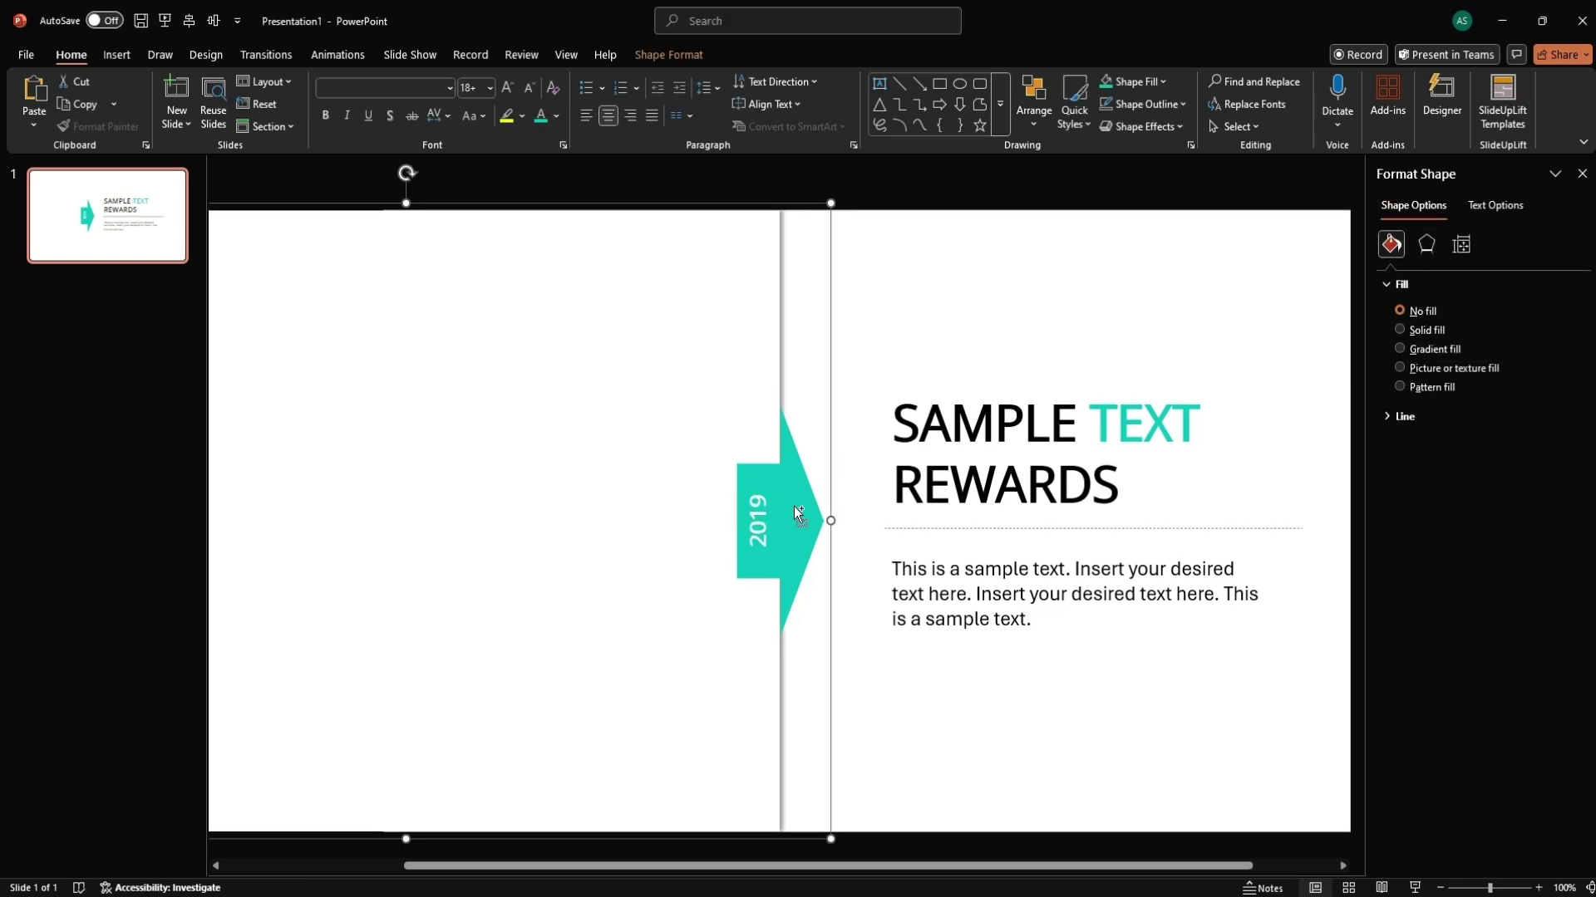
left_click_drag(795, 506, 736, 501)
left_click(743, 493)
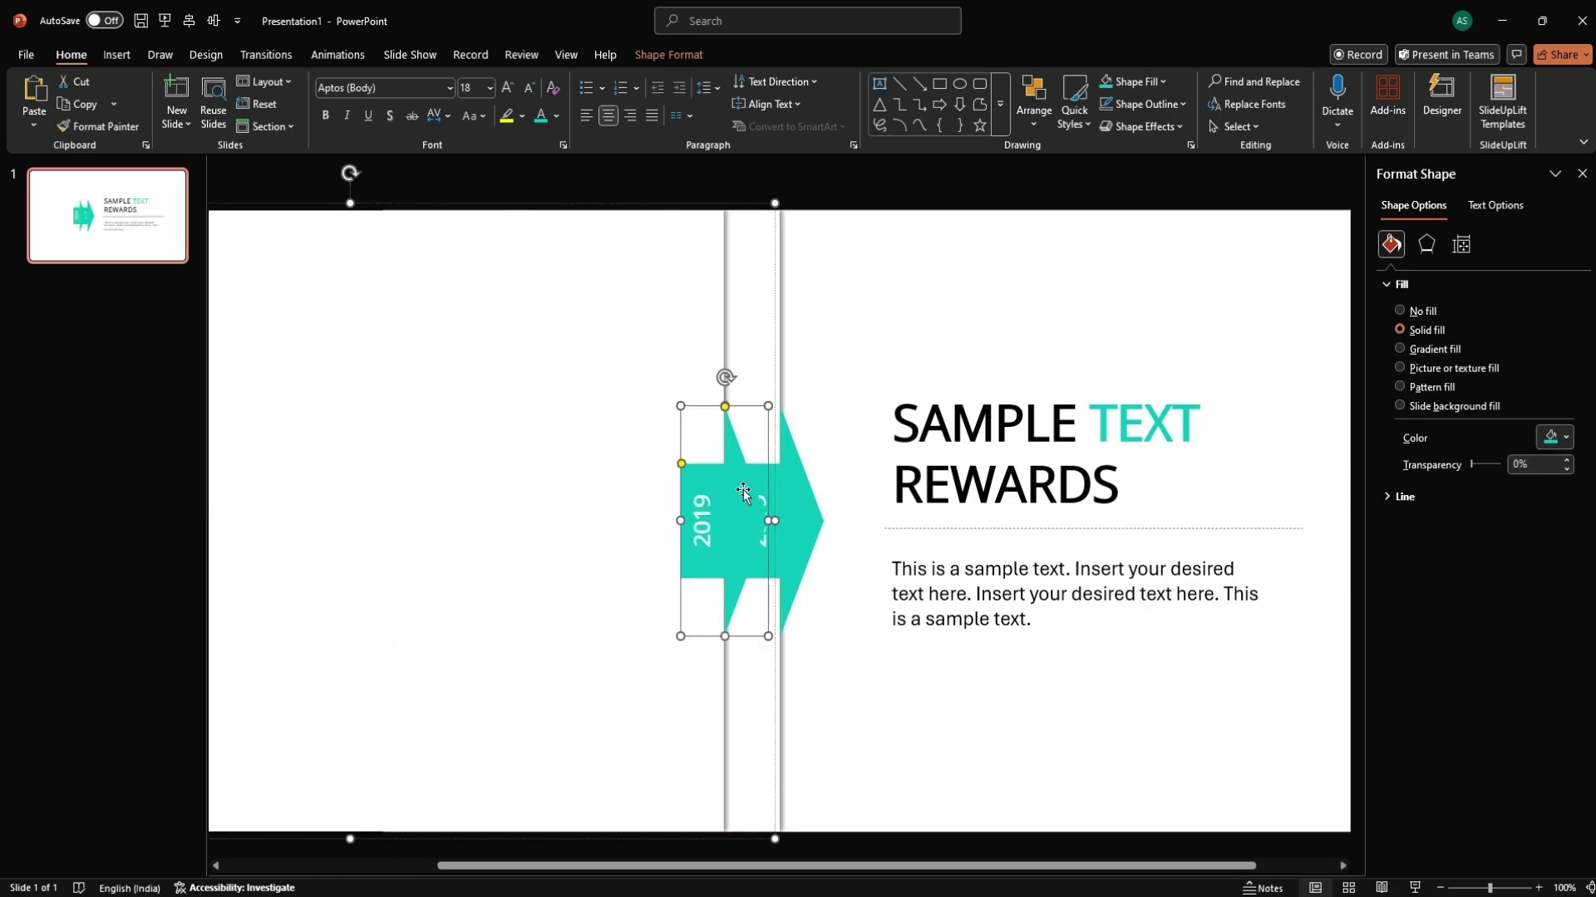
Change the duplicated block's arrow into a rectangle
left_click(661, 56)
left_click(210, 83)
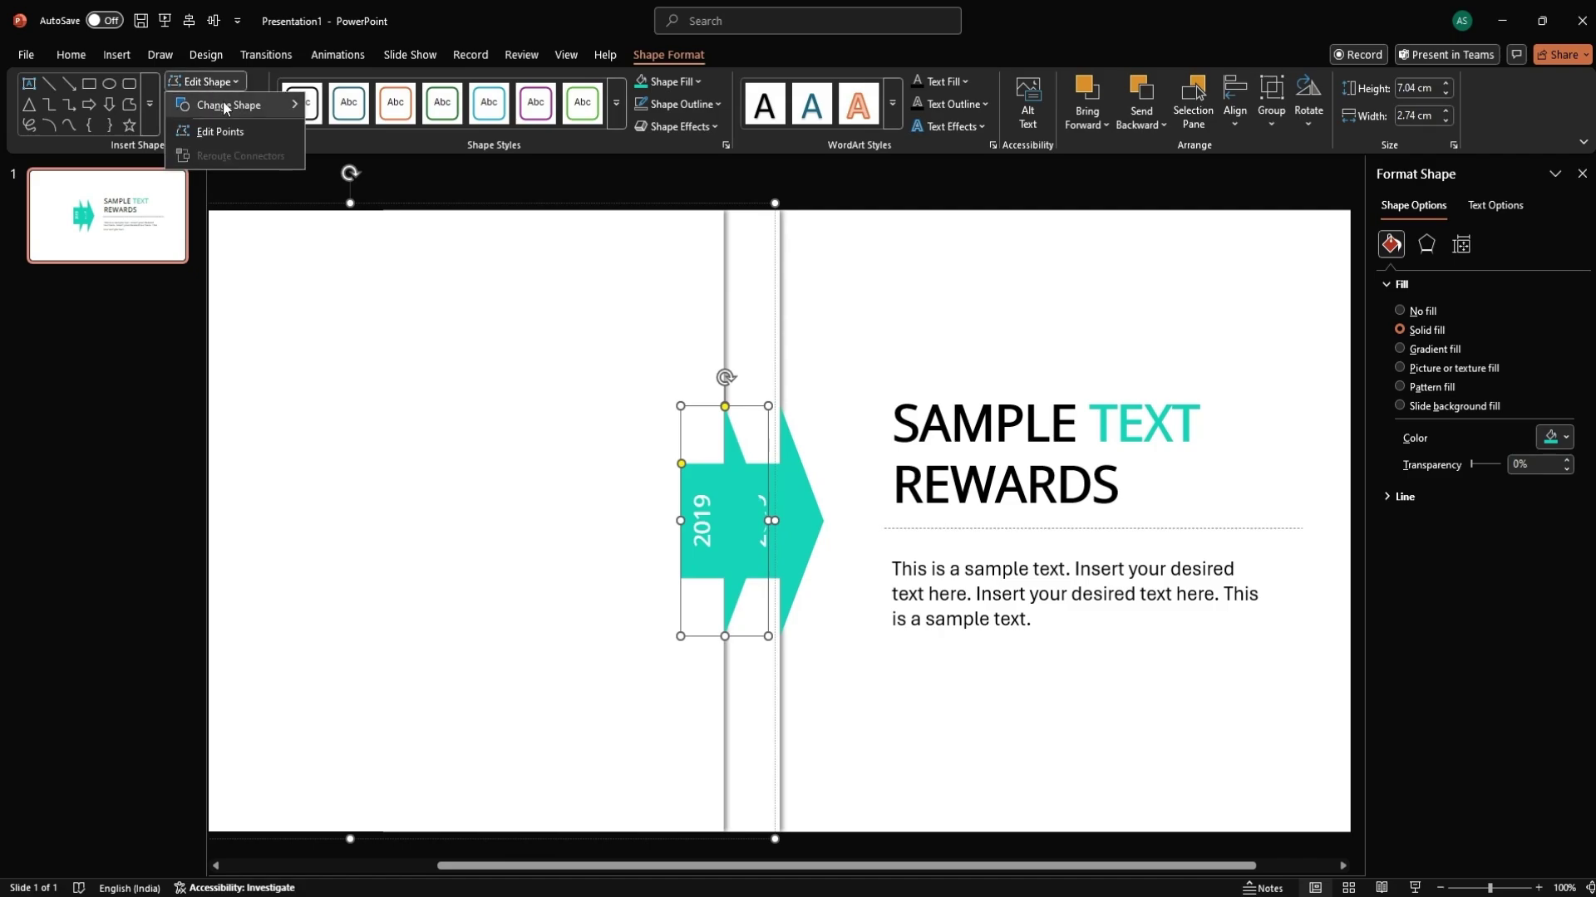
mouse_move(241, 104)
left_click(316, 130)
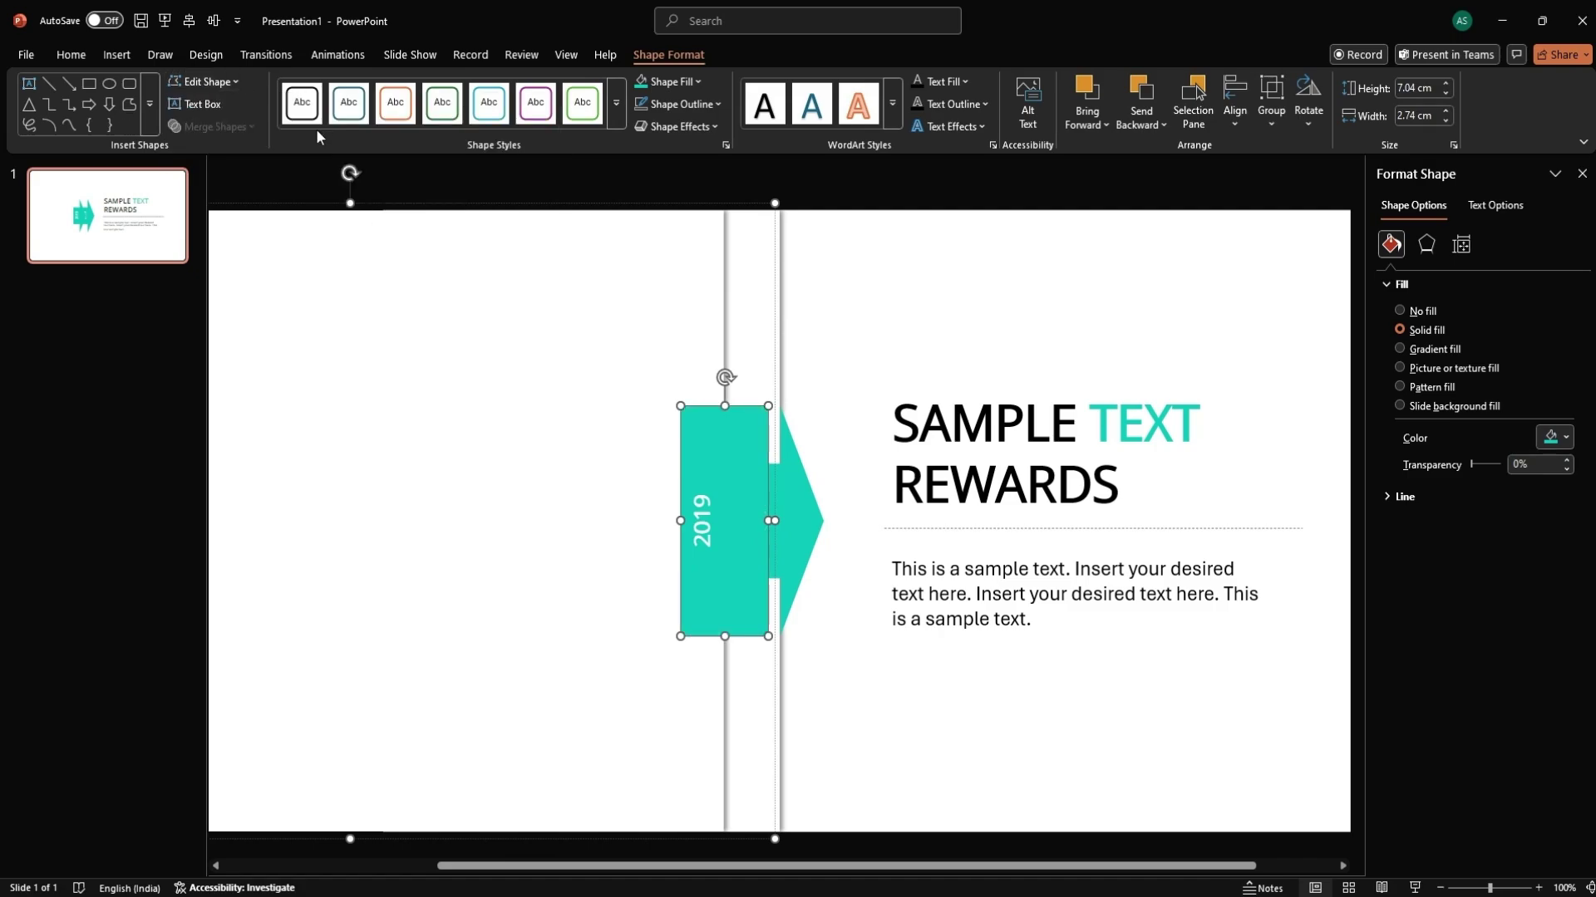
Resize the new rectangle to the height of the 2019 arrow's tail and narrow it to the copied panel's edge
scroll(755, 584, "up", 2)
left_click_drag(772, 433, 773, 436)
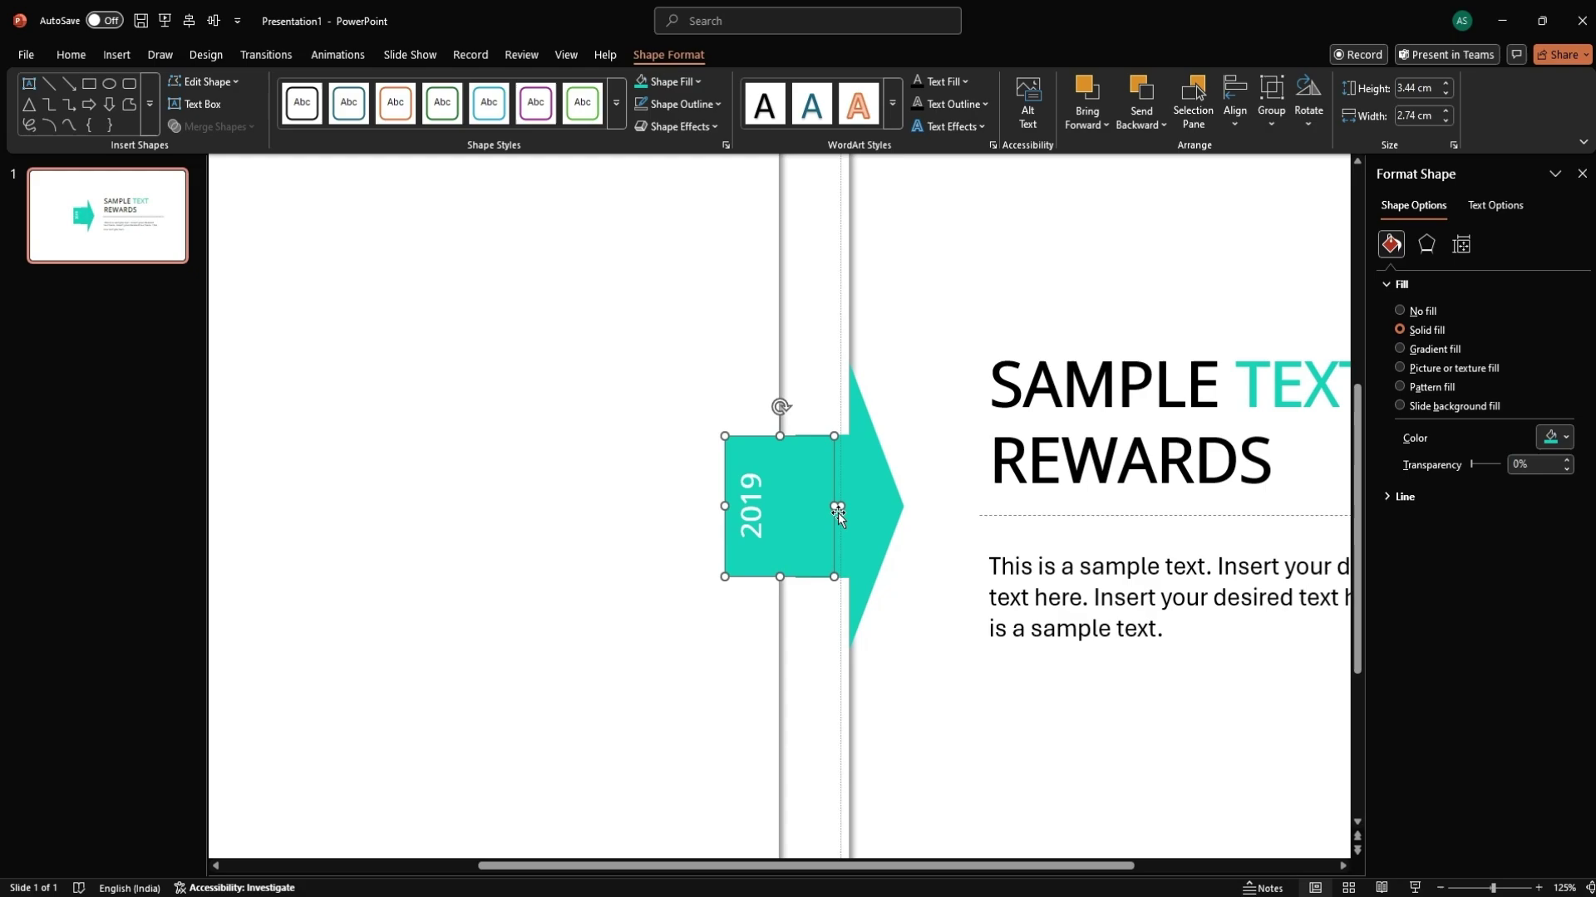
left_click_drag(837, 509, 783, 504)
key("Escape")
key("Escape")
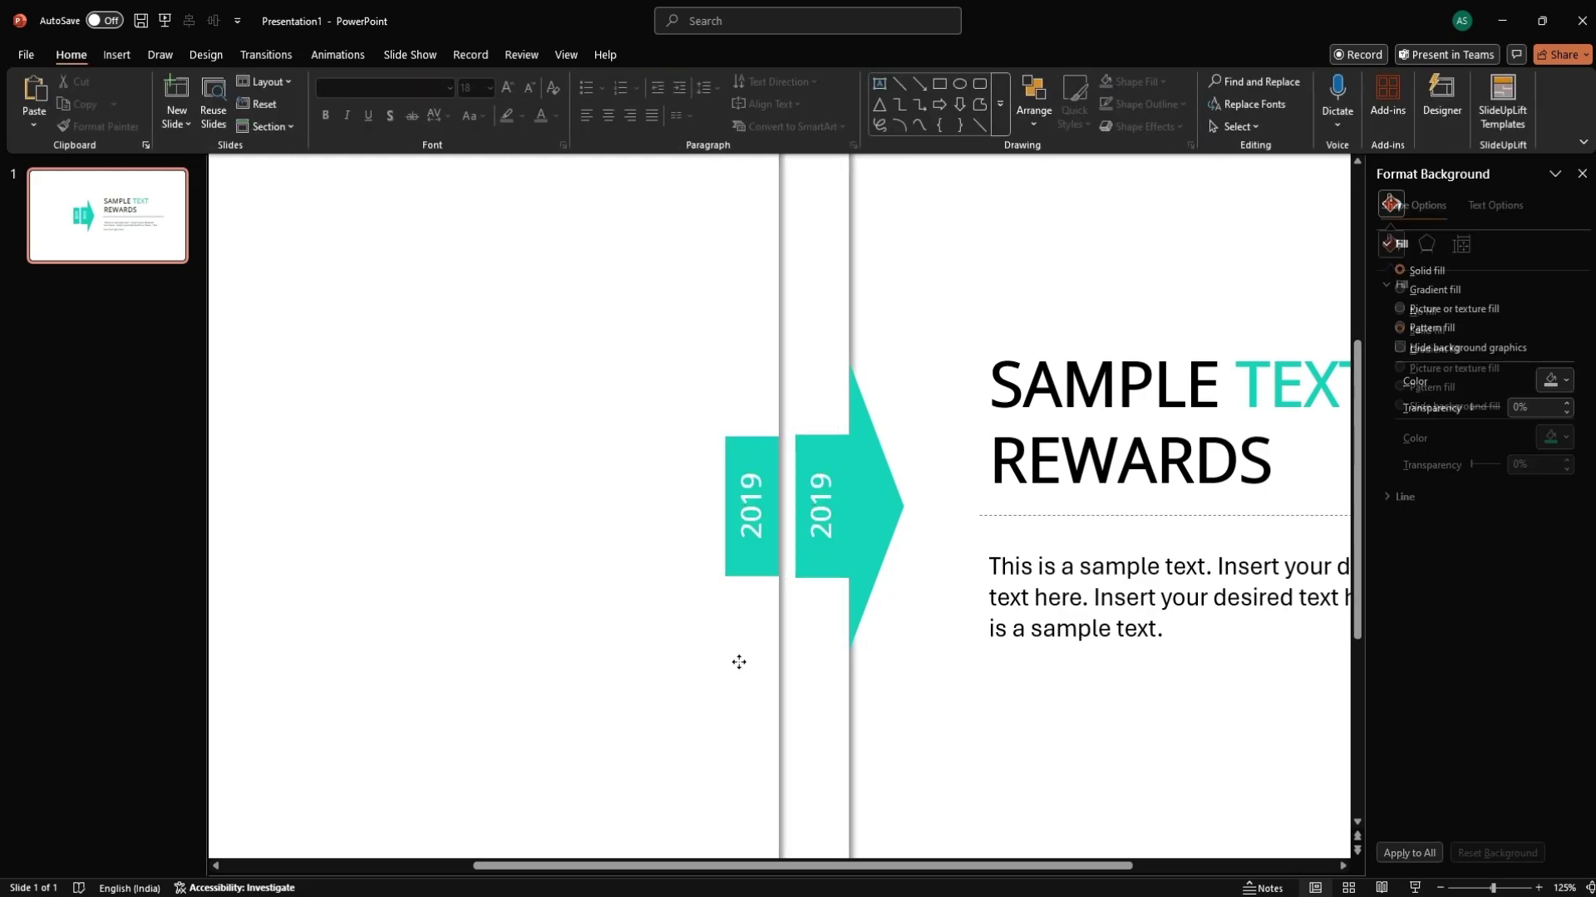
Nudge the duplicated block right until its panel edge meets the tail of the 2019 arrow
left_click(738, 663)
key("Right")
key("Right")
key("Right")
key("Right")
Extend the copied rectangle's bottom edge to match the arrow's tail, making it about 3.54 cm high
left_click(752, 507)
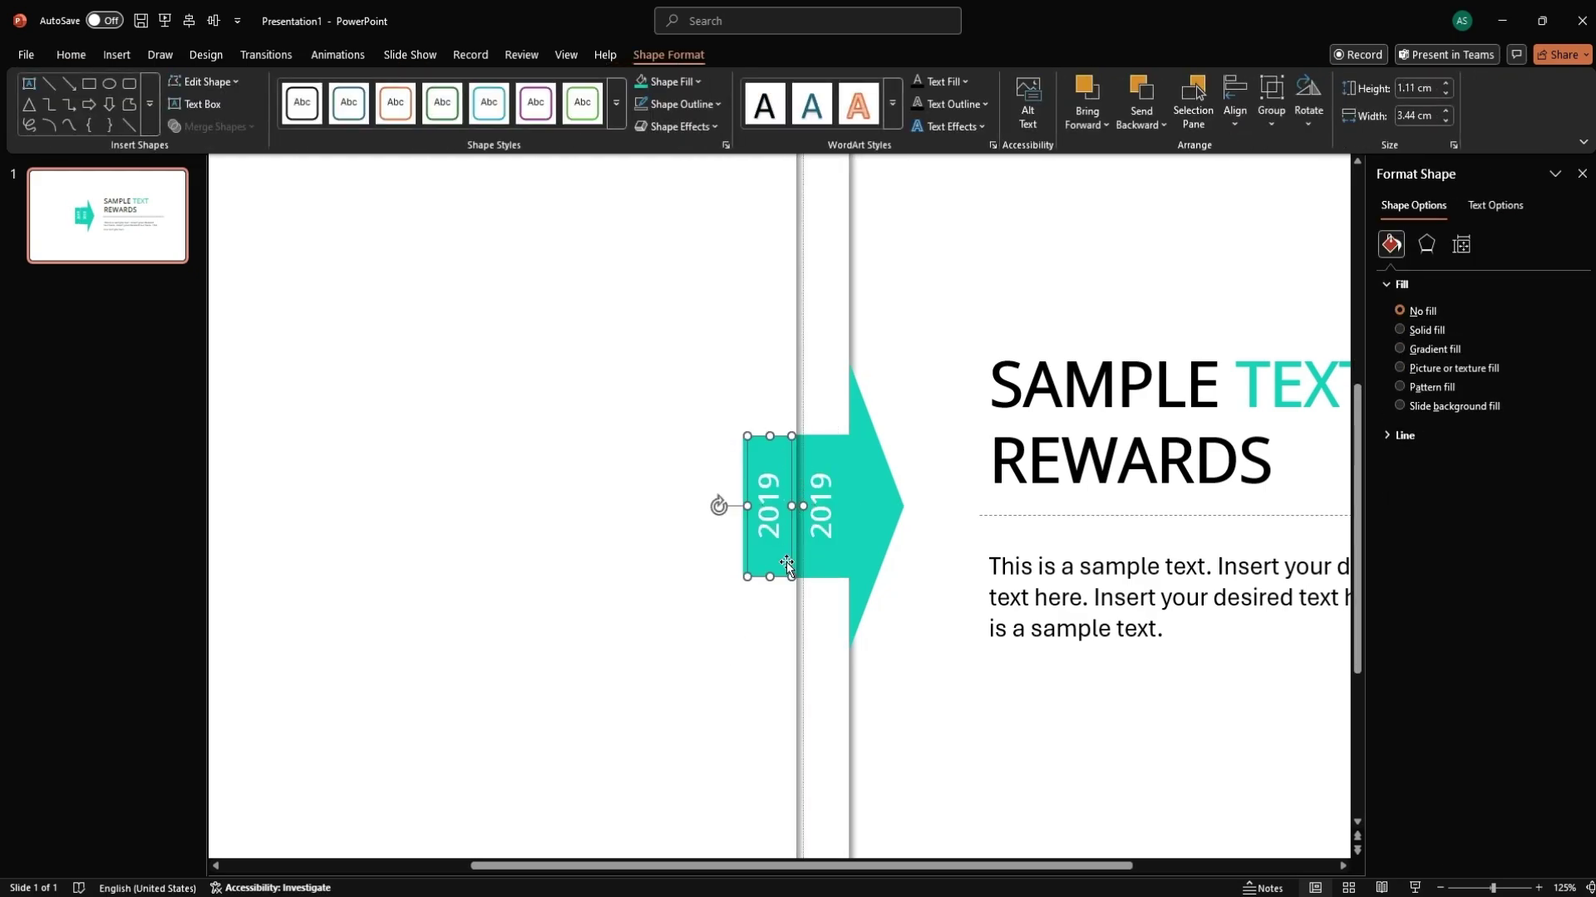
scroll(719, 502, "up", 10)
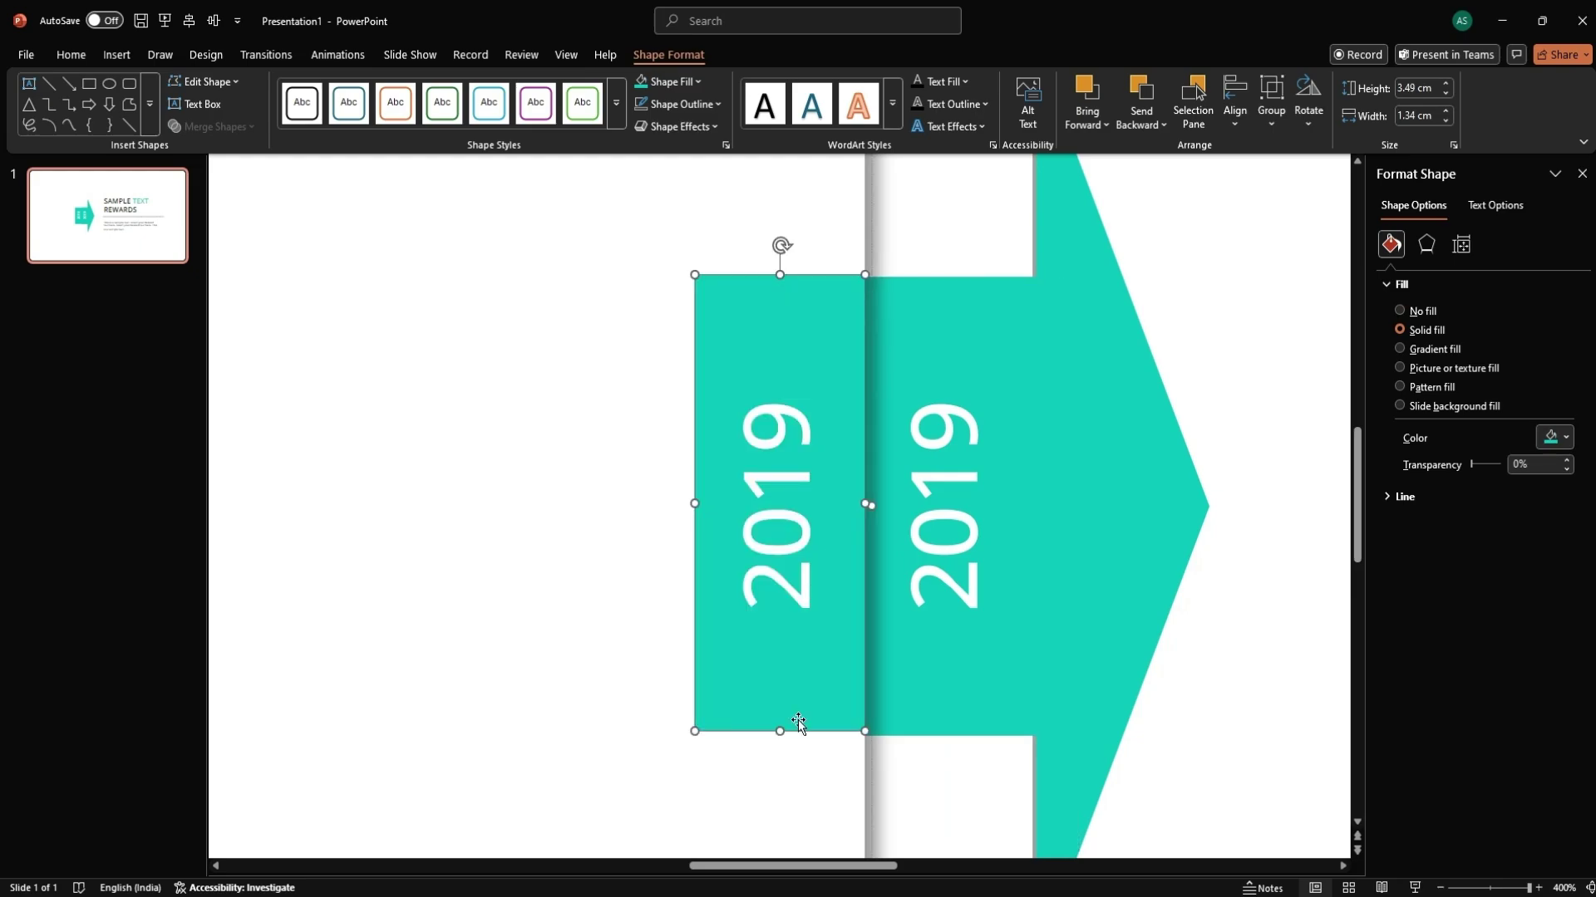
left_click_drag(779, 732, 816, 732)
scroll(816, 732, "down", 10)
Change the copied block's year to 2020 and fill its rectangle with custom colour #154360
double_click(782, 516)
type("20")
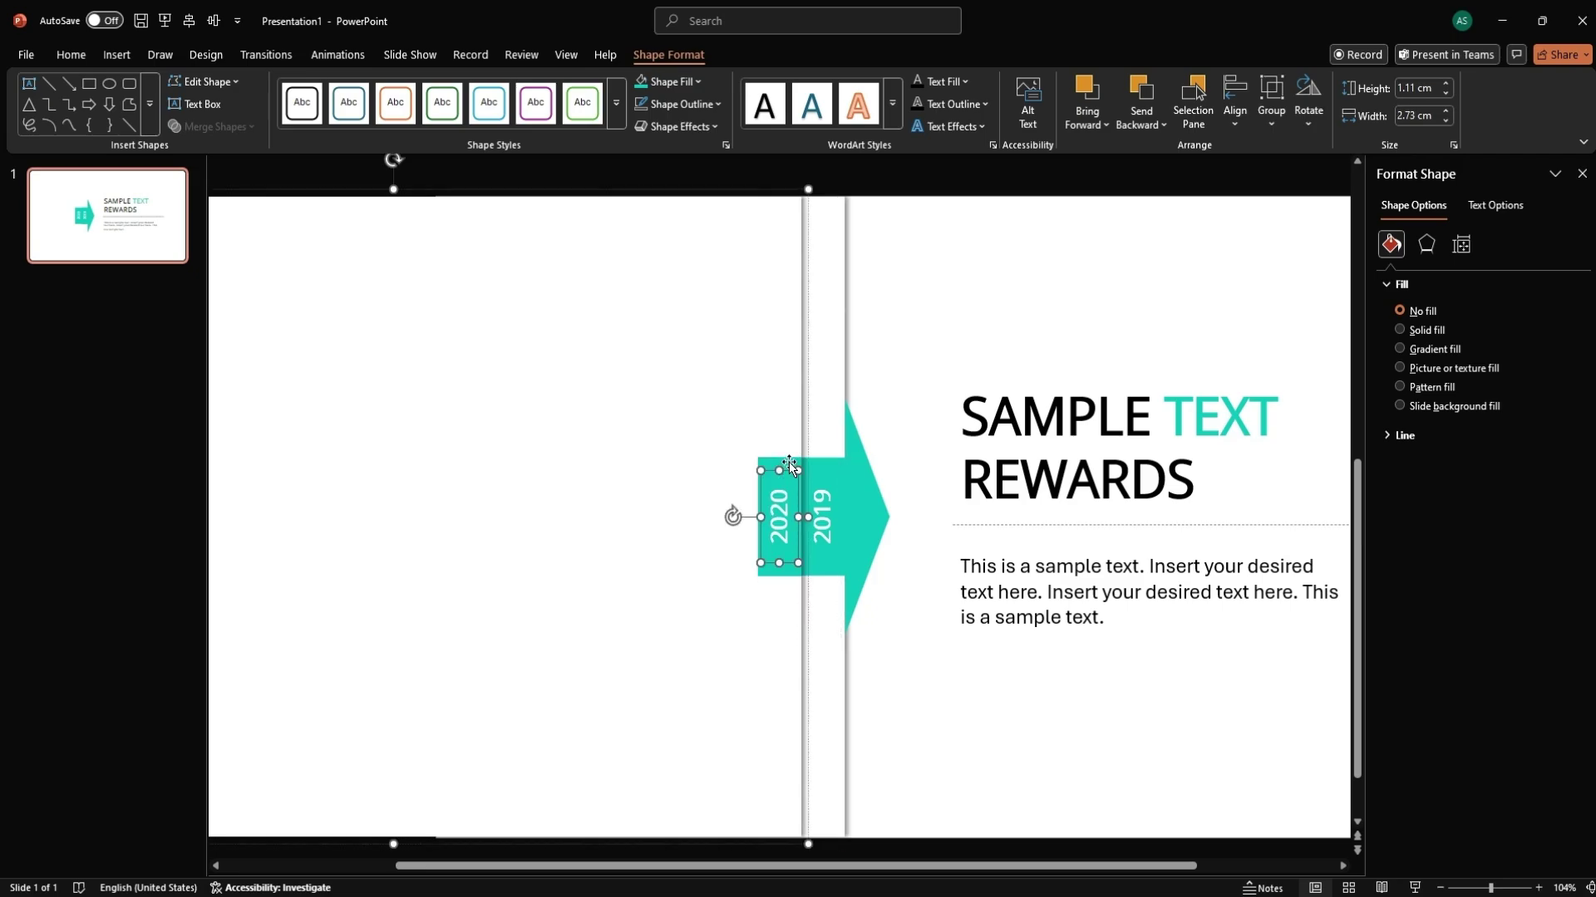
left_click(804, 531)
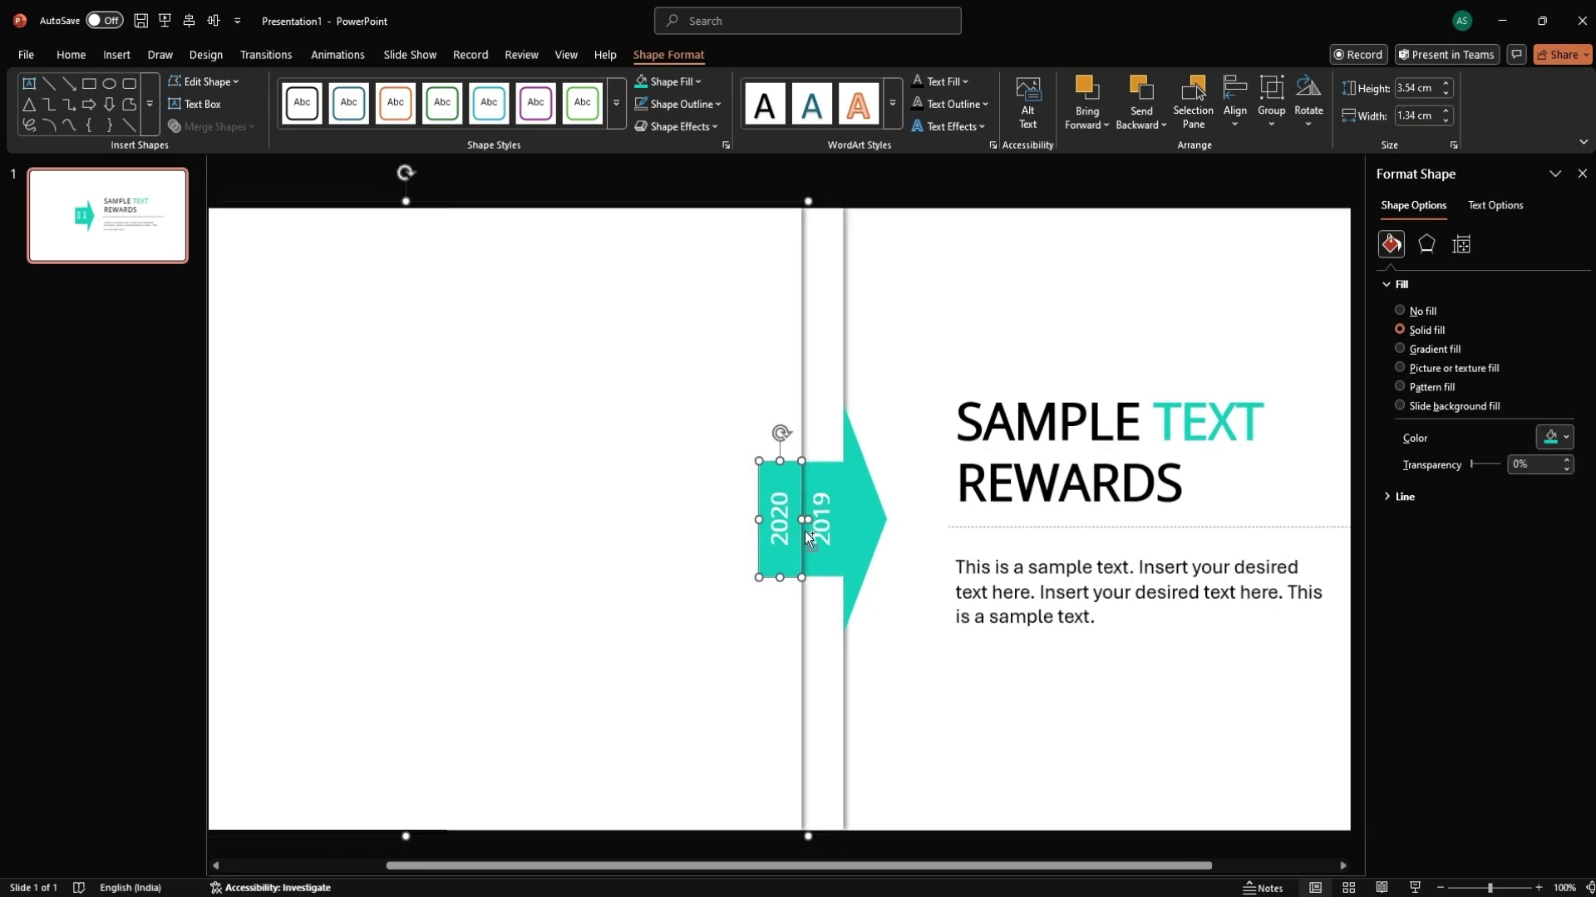
scroll(805, 531, "down", 3)
left_click(684, 81)
left_click(686, 464)
double_click(770, 551)
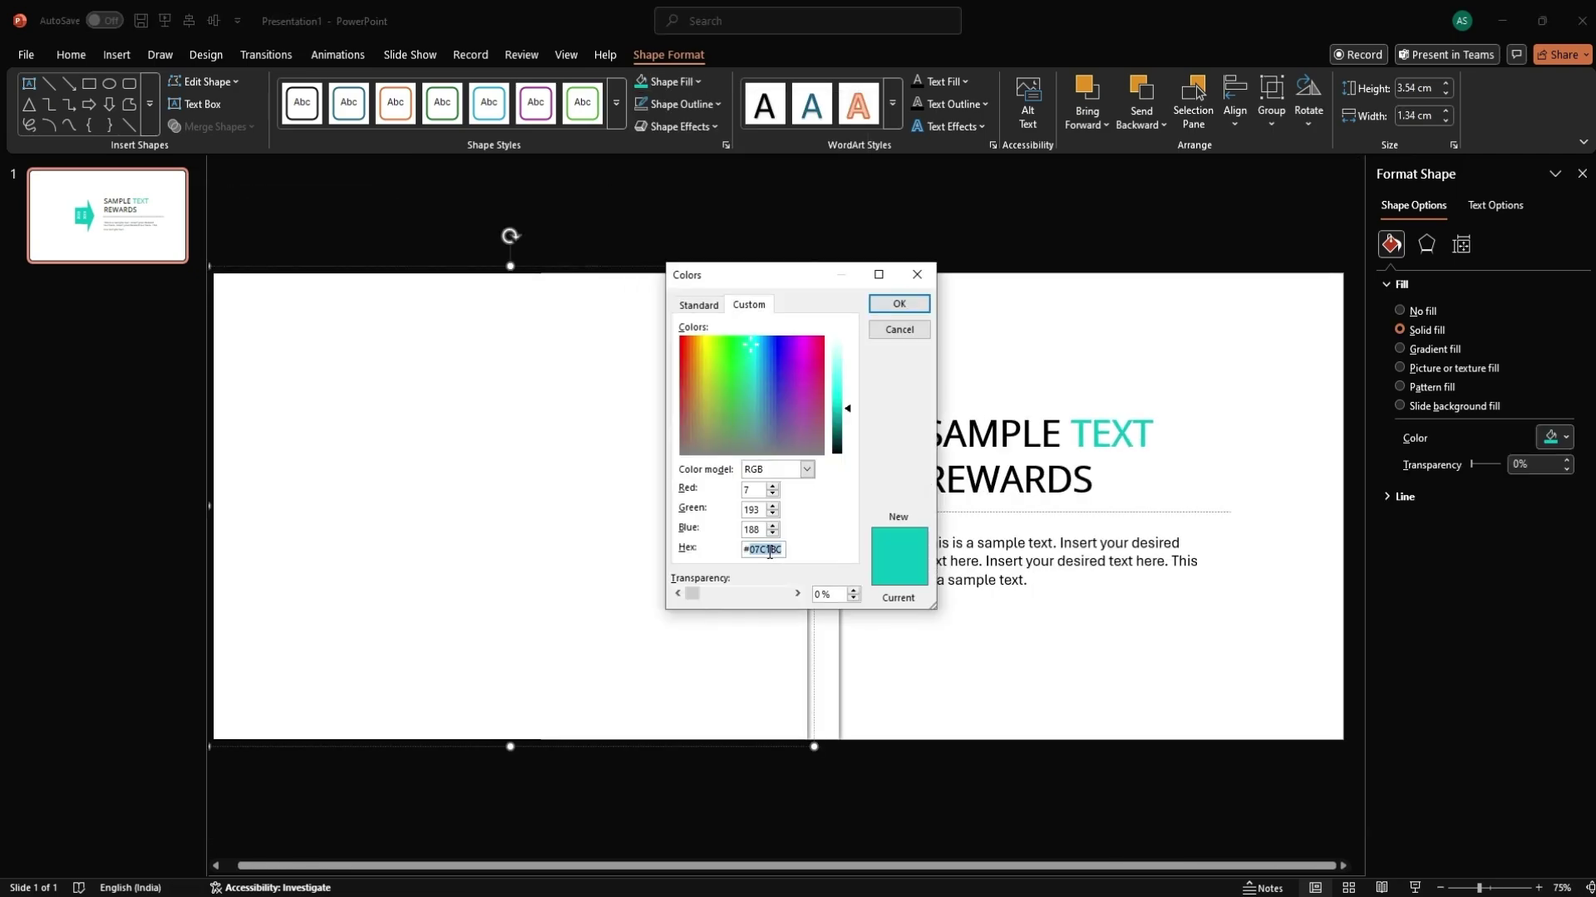
type("#154360")
key("Return")
left_click(977, 665)
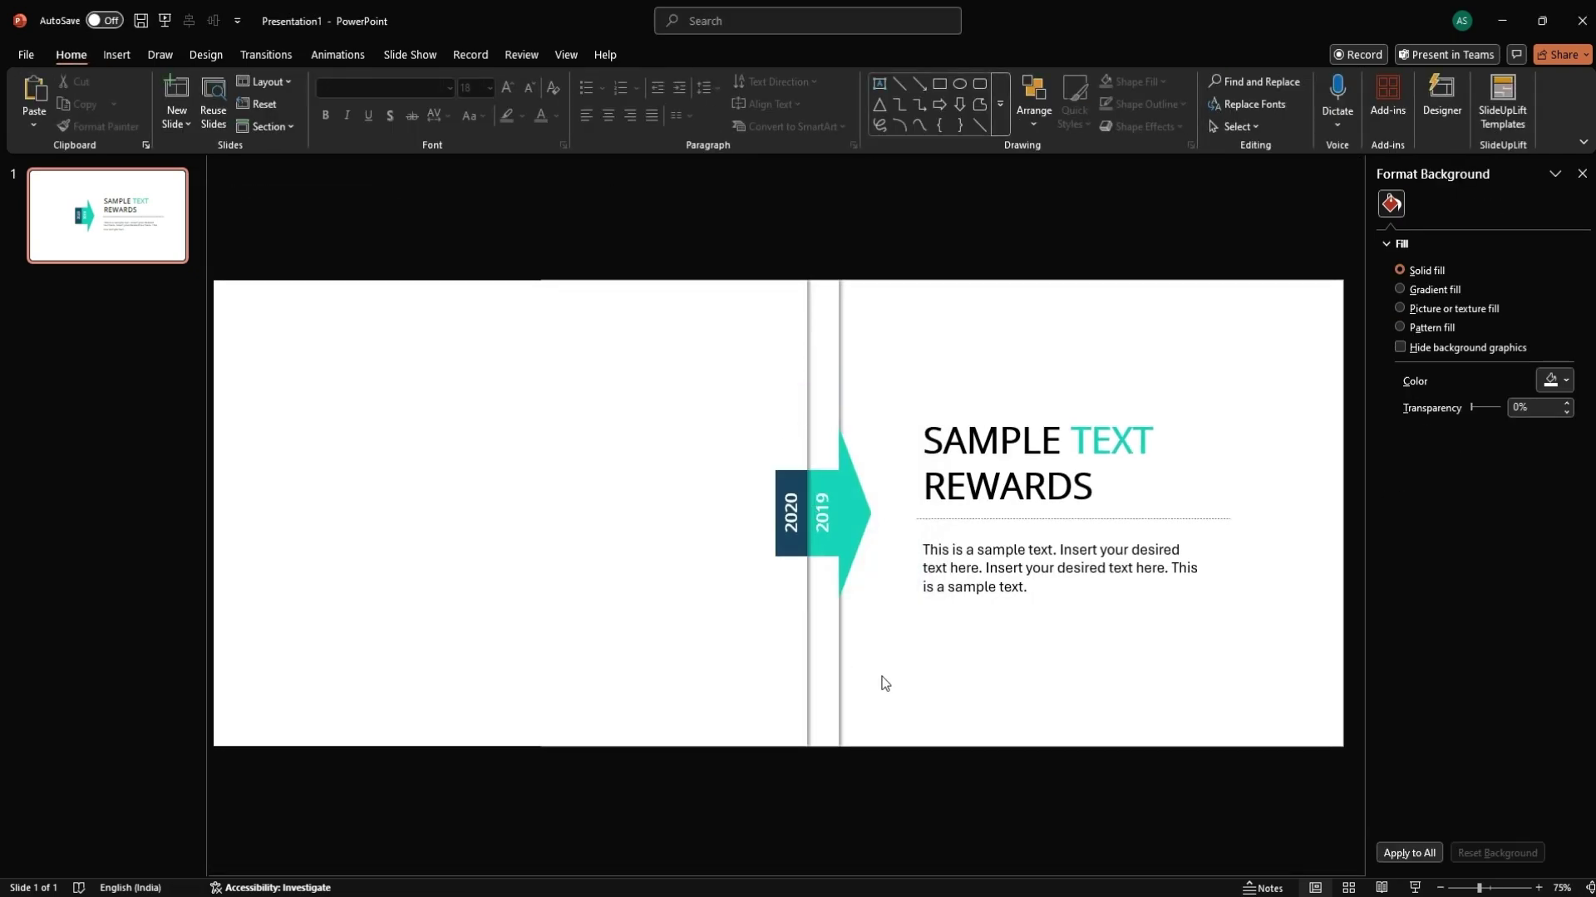
Duplicate the 2020 block just to its left and change the copy's year to 2021
left_click(778, 638)
left_click_drag(779, 639, 754, 638)
left_click(760, 500)
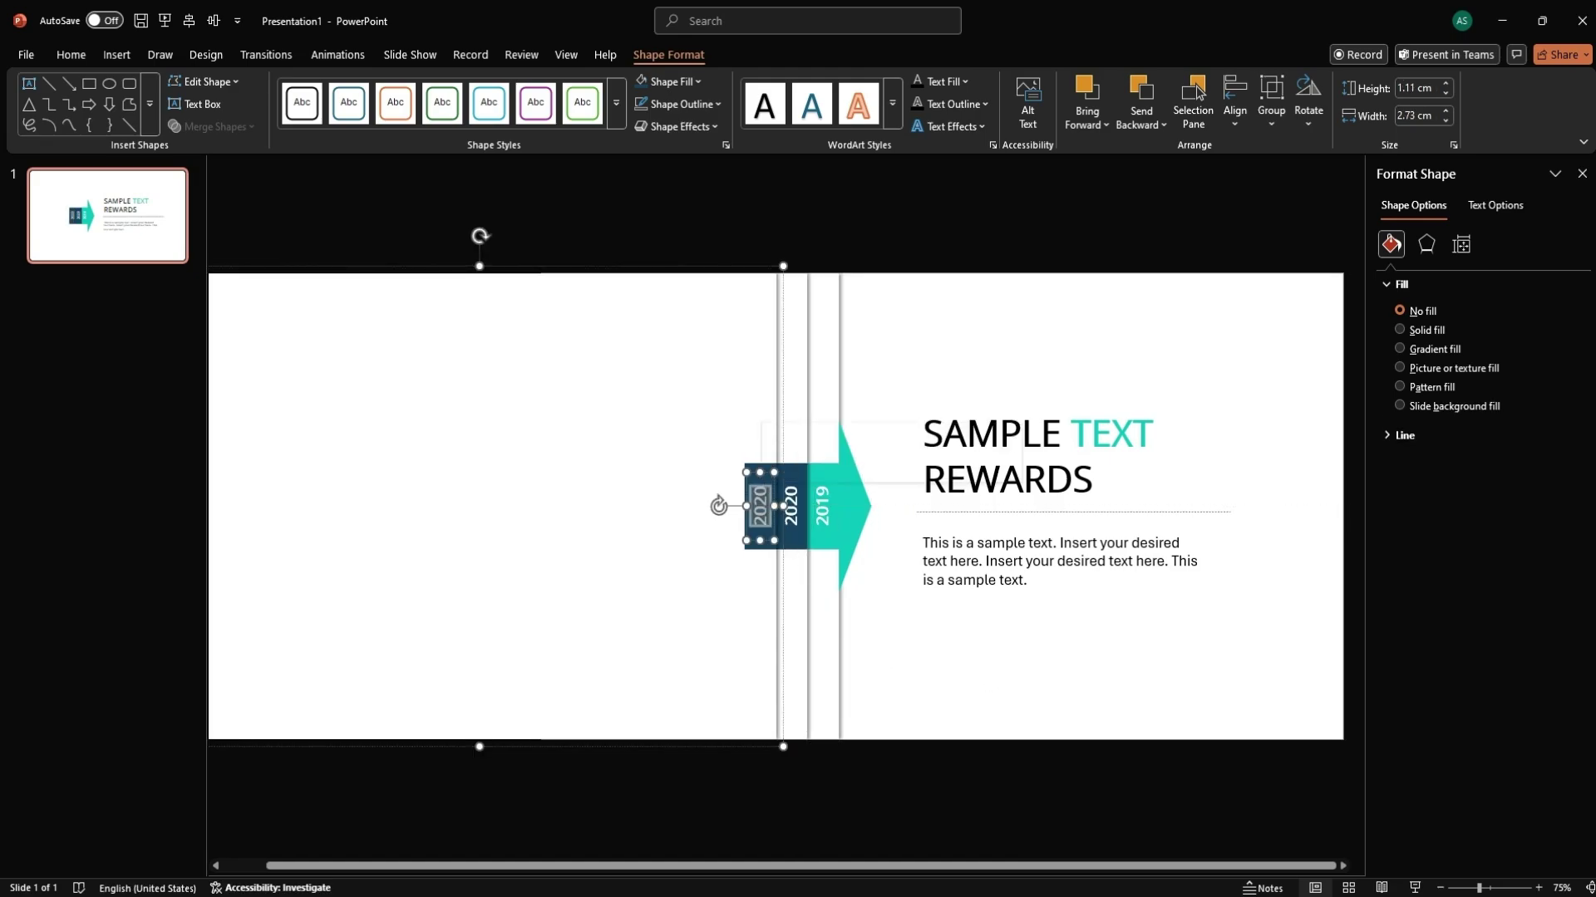
Fill the 2021 rectangle with custom colour #76D454 and deselect it
left_click(769, 467)
left_click(669, 82)
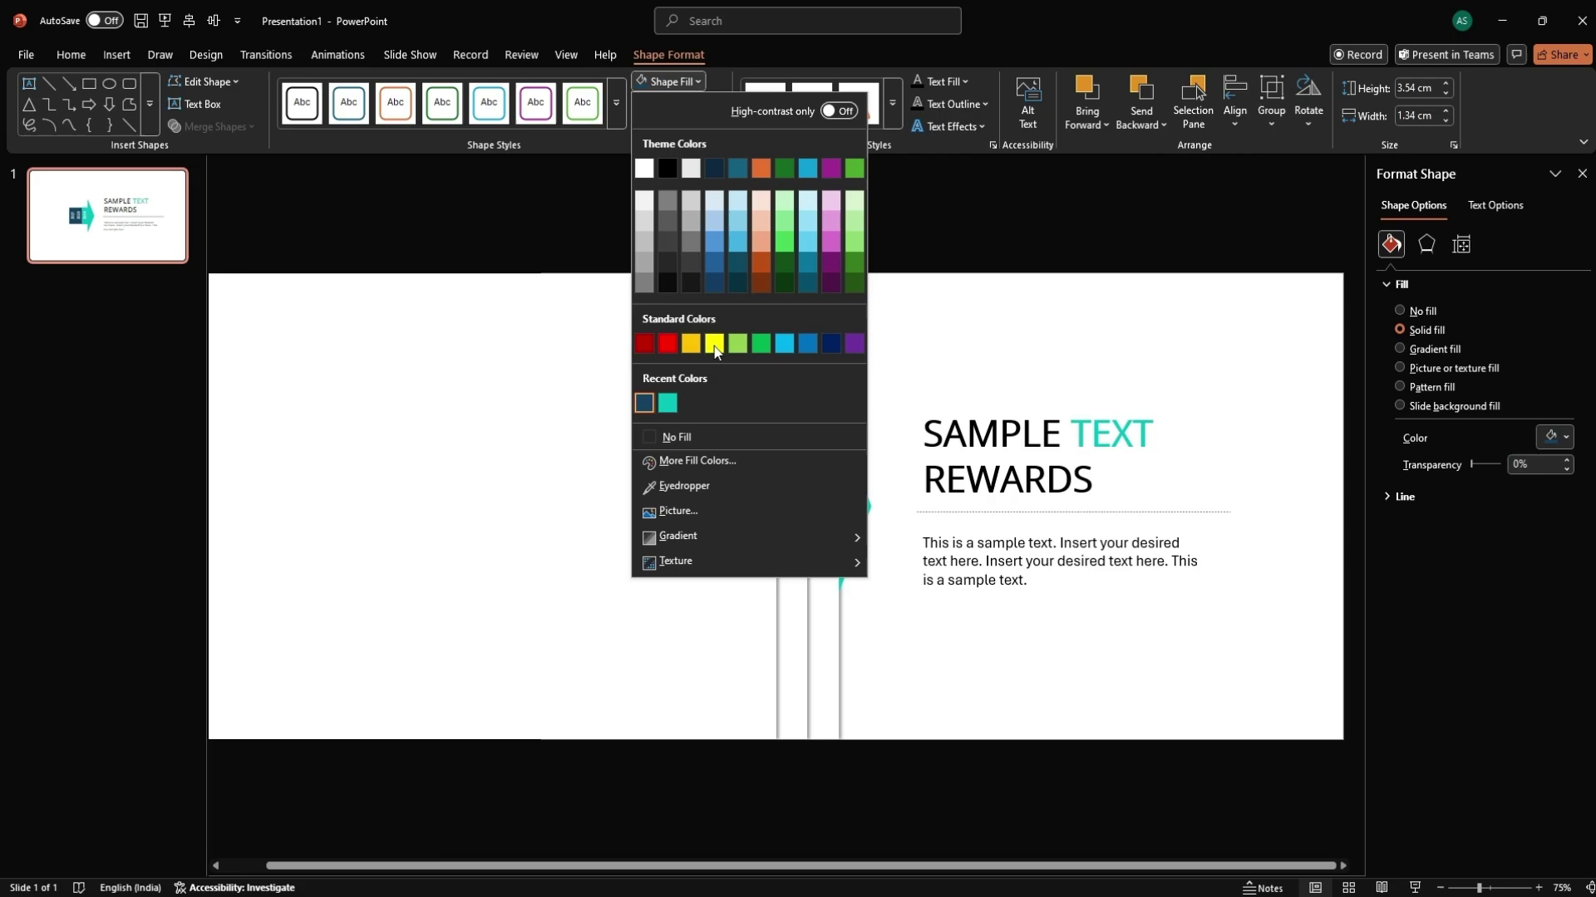
left_click(690, 462)
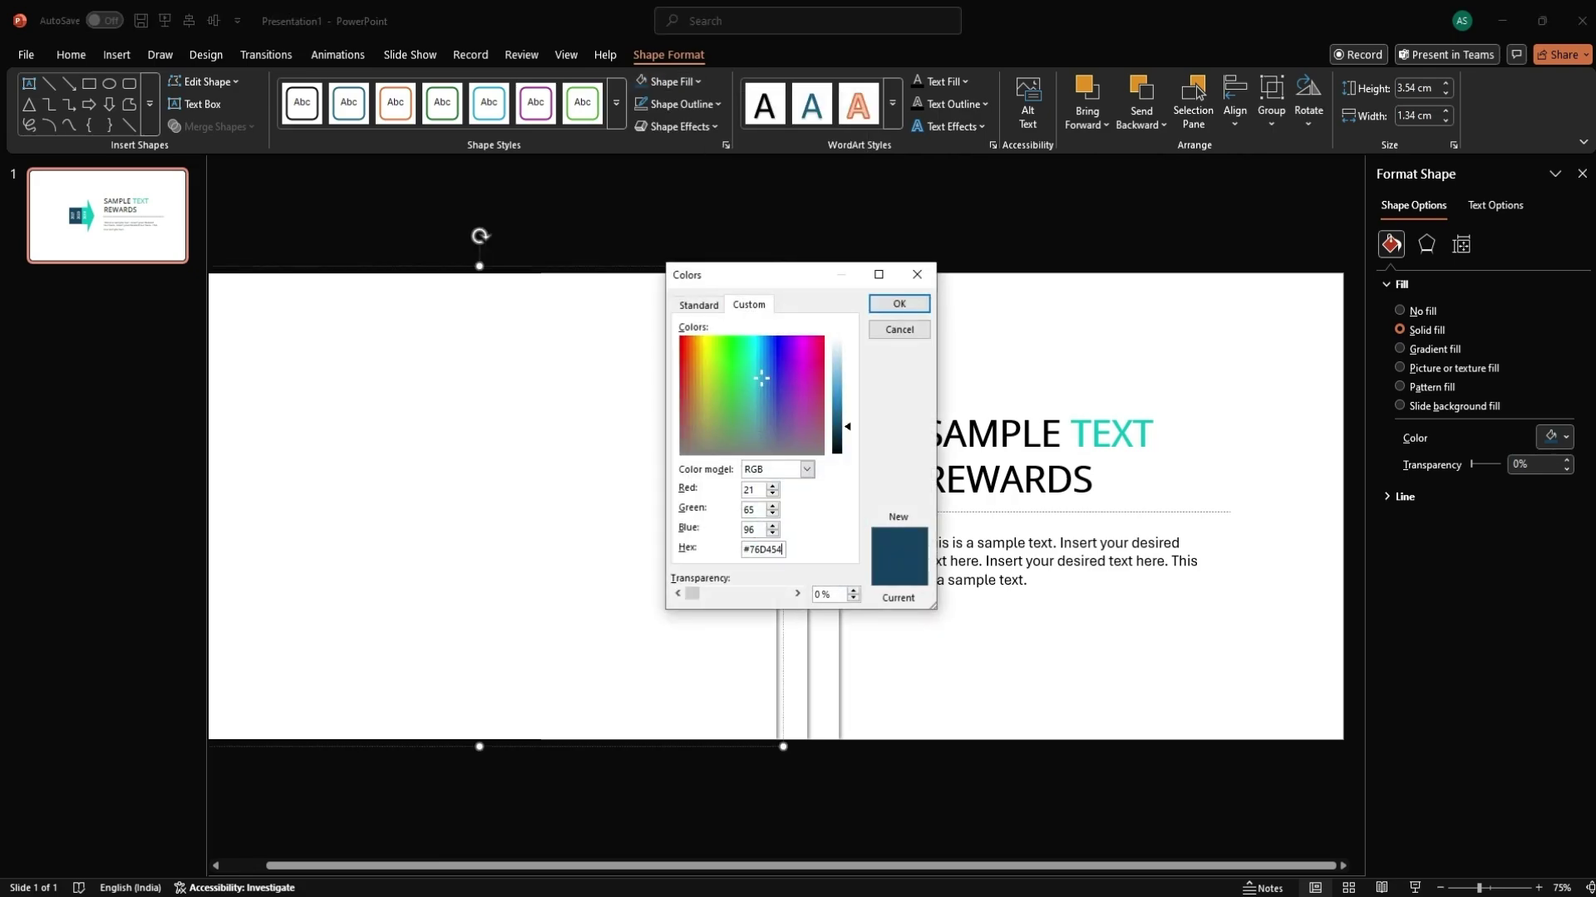
key("Return")
left_click(979, 721)
Duplicate the 2021 block just to its left and change the copy's year to 2022
left_click(727, 615)
left_click_drag(744, 638, 713, 638)
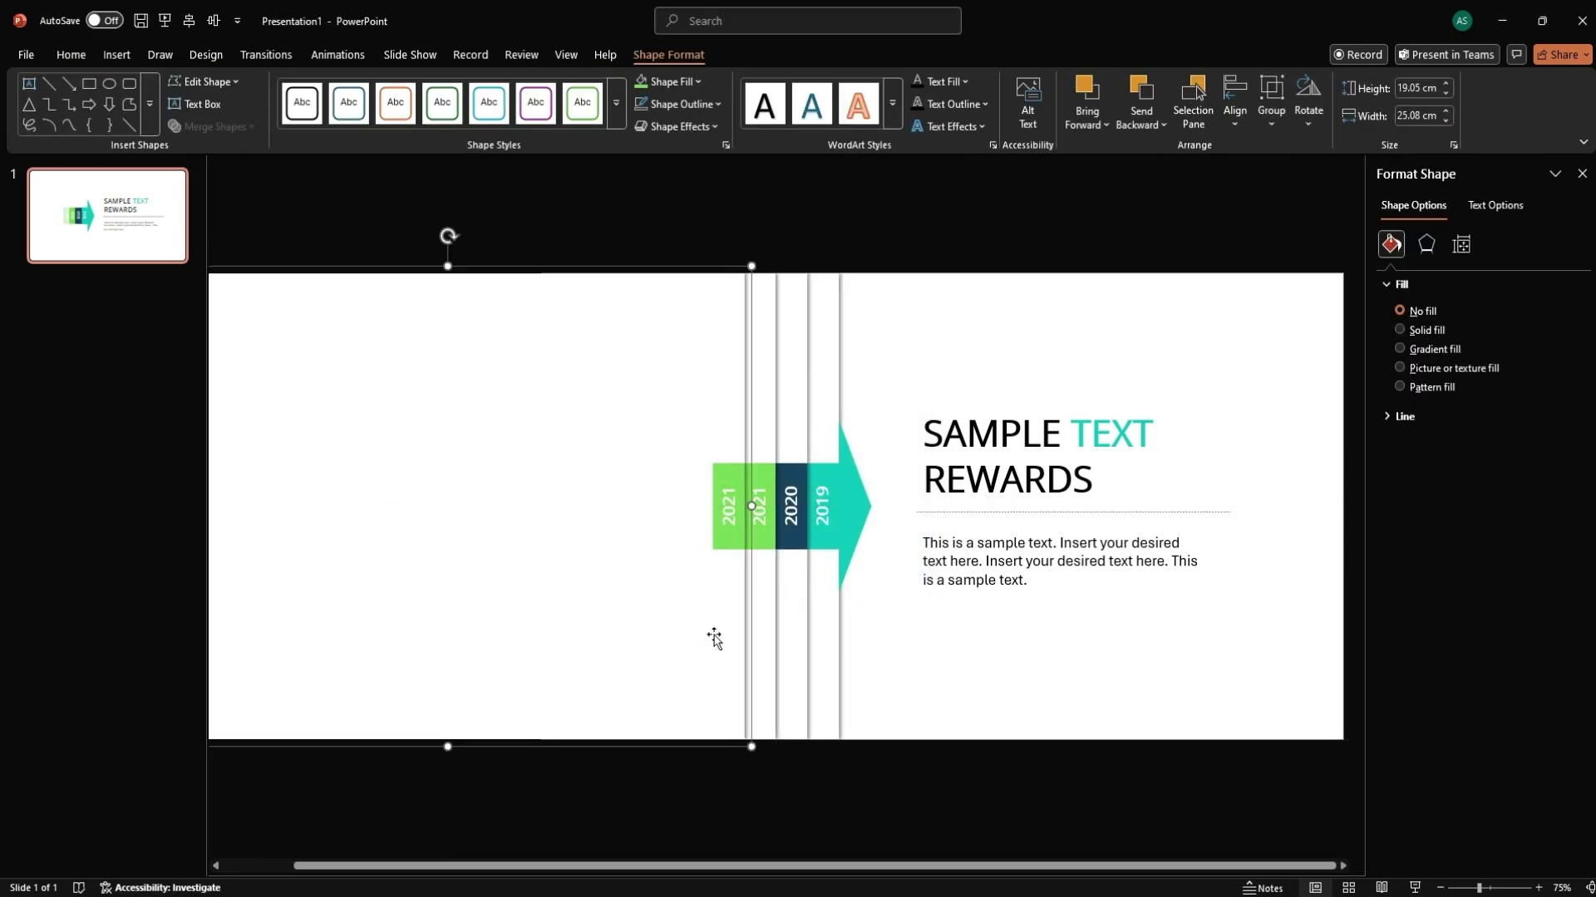
left_click(729, 505)
Fill the 2022 rectangle with custom colour #323E4A and deselect it
left_click(737, 467)
left_click(675, 82)
left_click(700, 462)
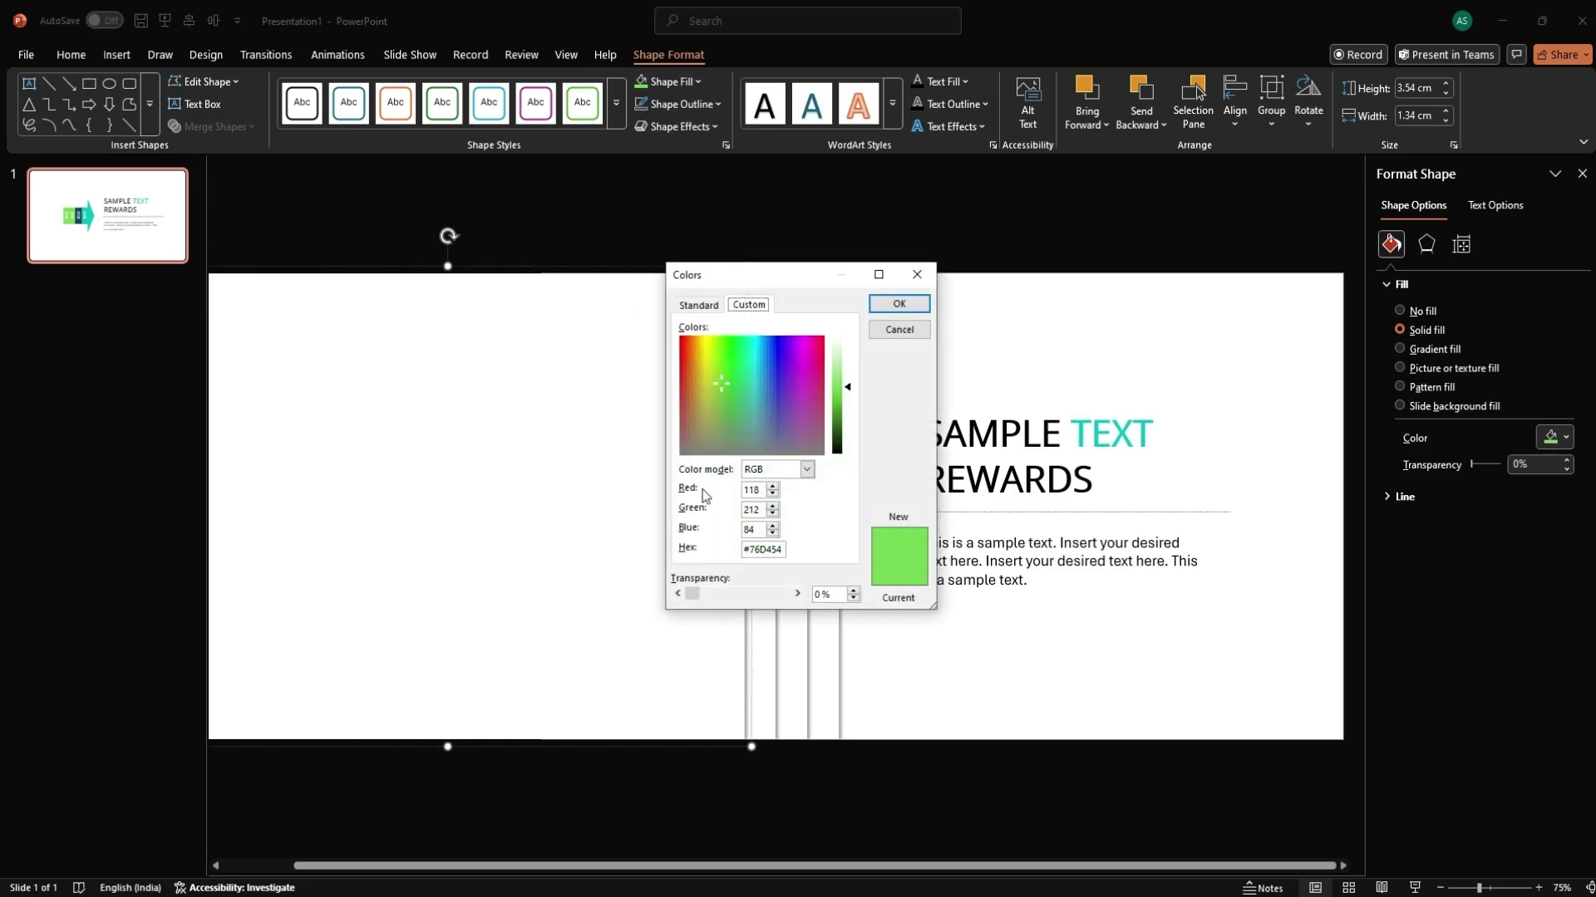
type("#323E48")
key("Return")
left_click(956, 707)
Duplicate the 2022 block just to its left and change the copy's year to 2023
left_click_drag(718, 658, 688, 659)
double_click(697, 505)
type("2023")
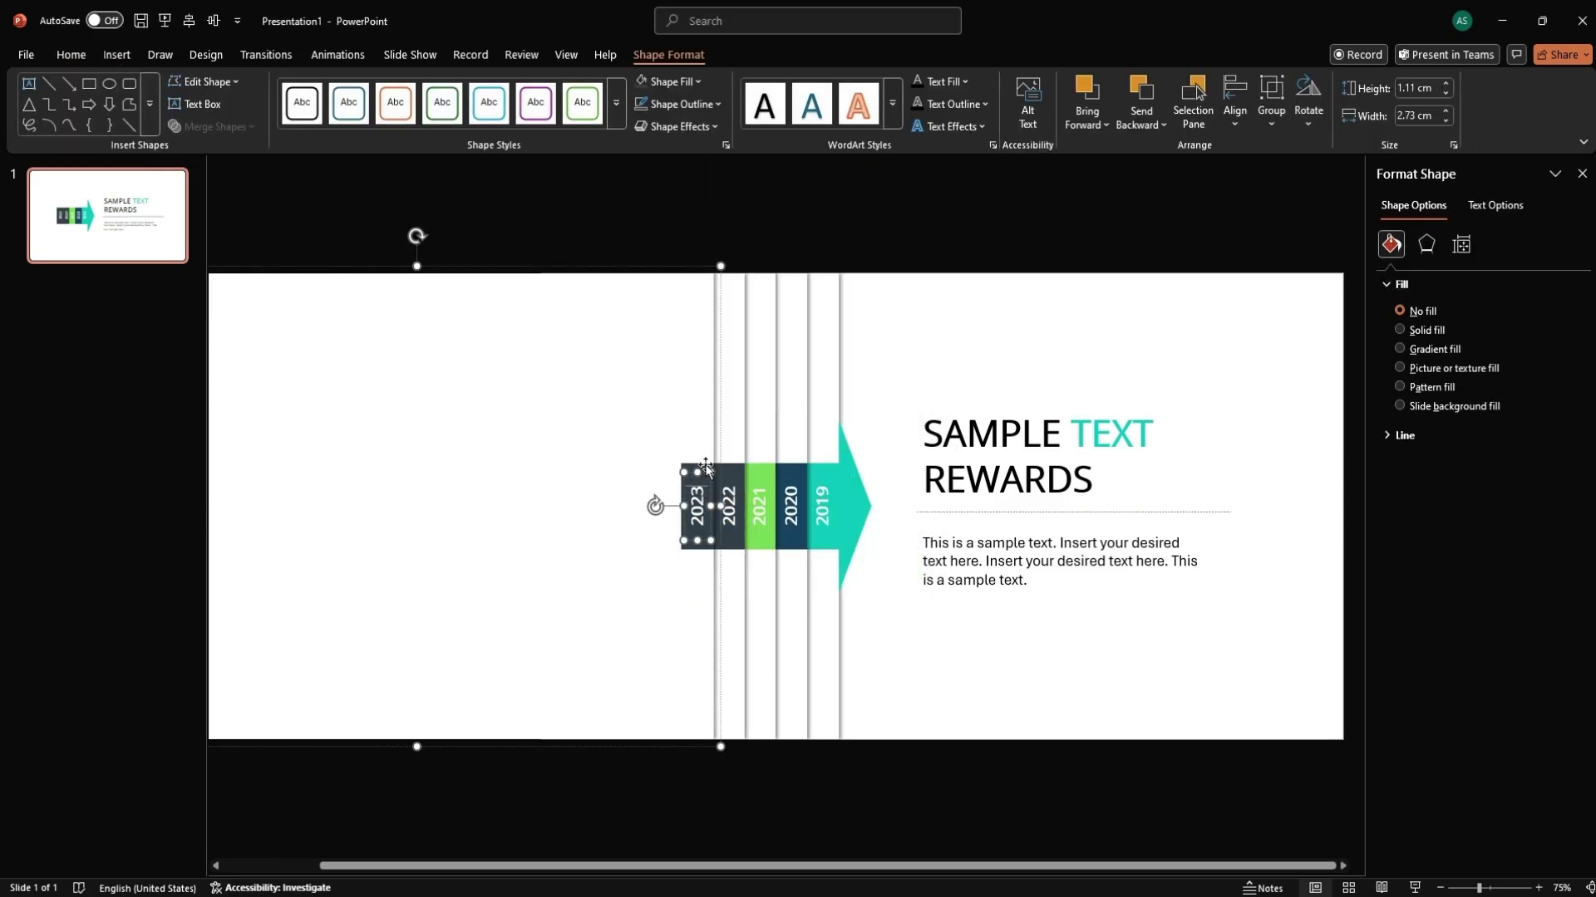
Fill the 2023 rectangle with custom colour #057AAF and deselect it
left_click(705, 467)
left_click(677, 85)
left_click(700, 458)
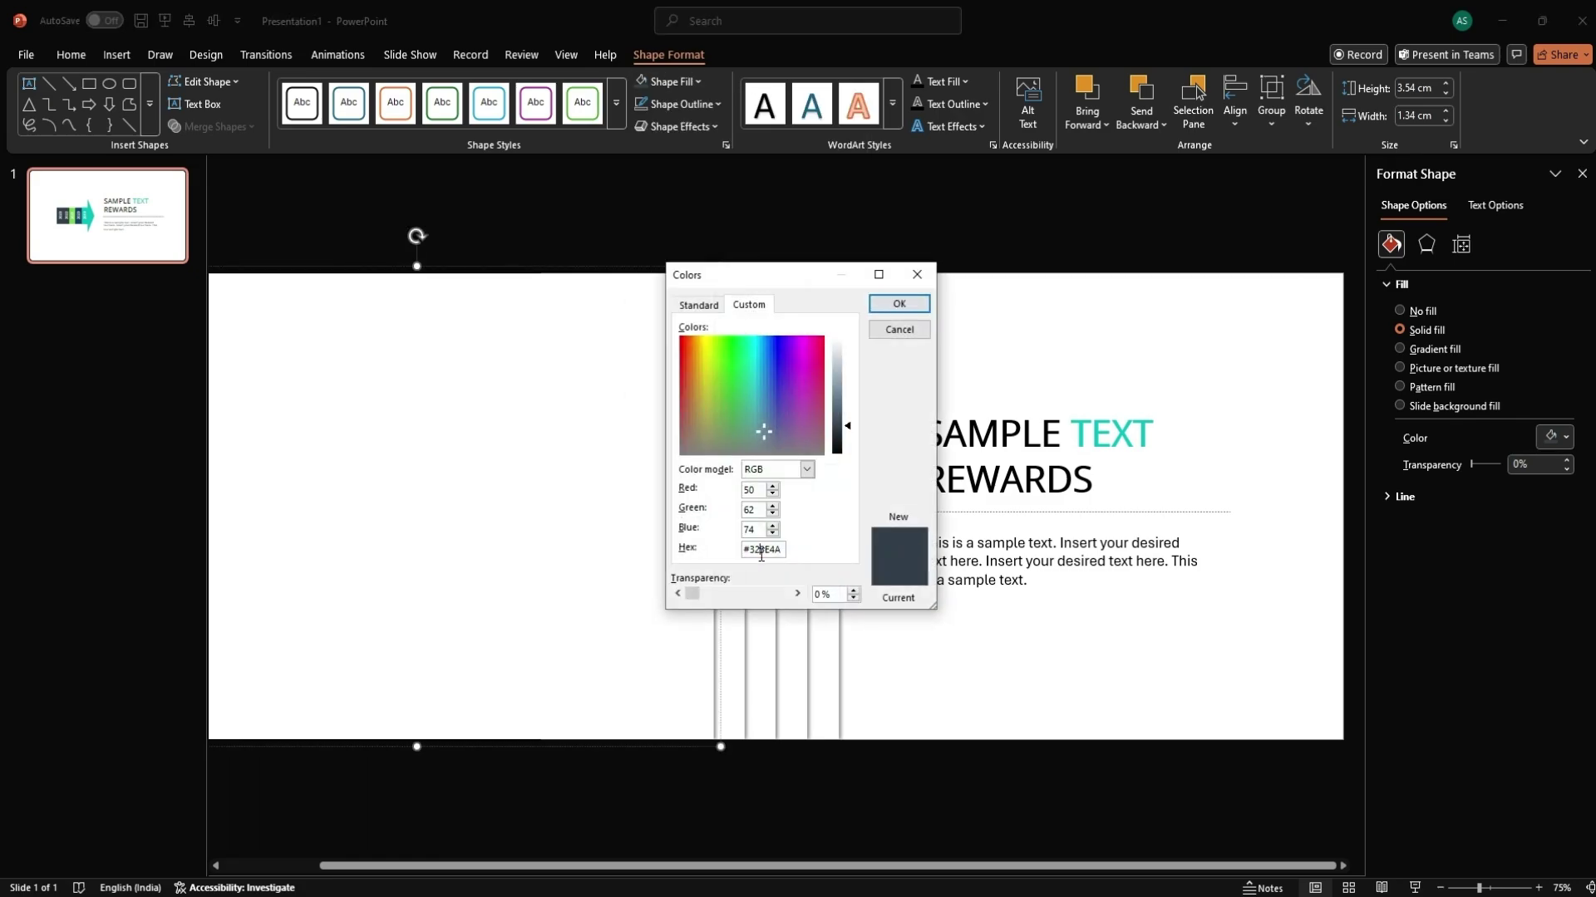
type("#057AAF")
key("Return")
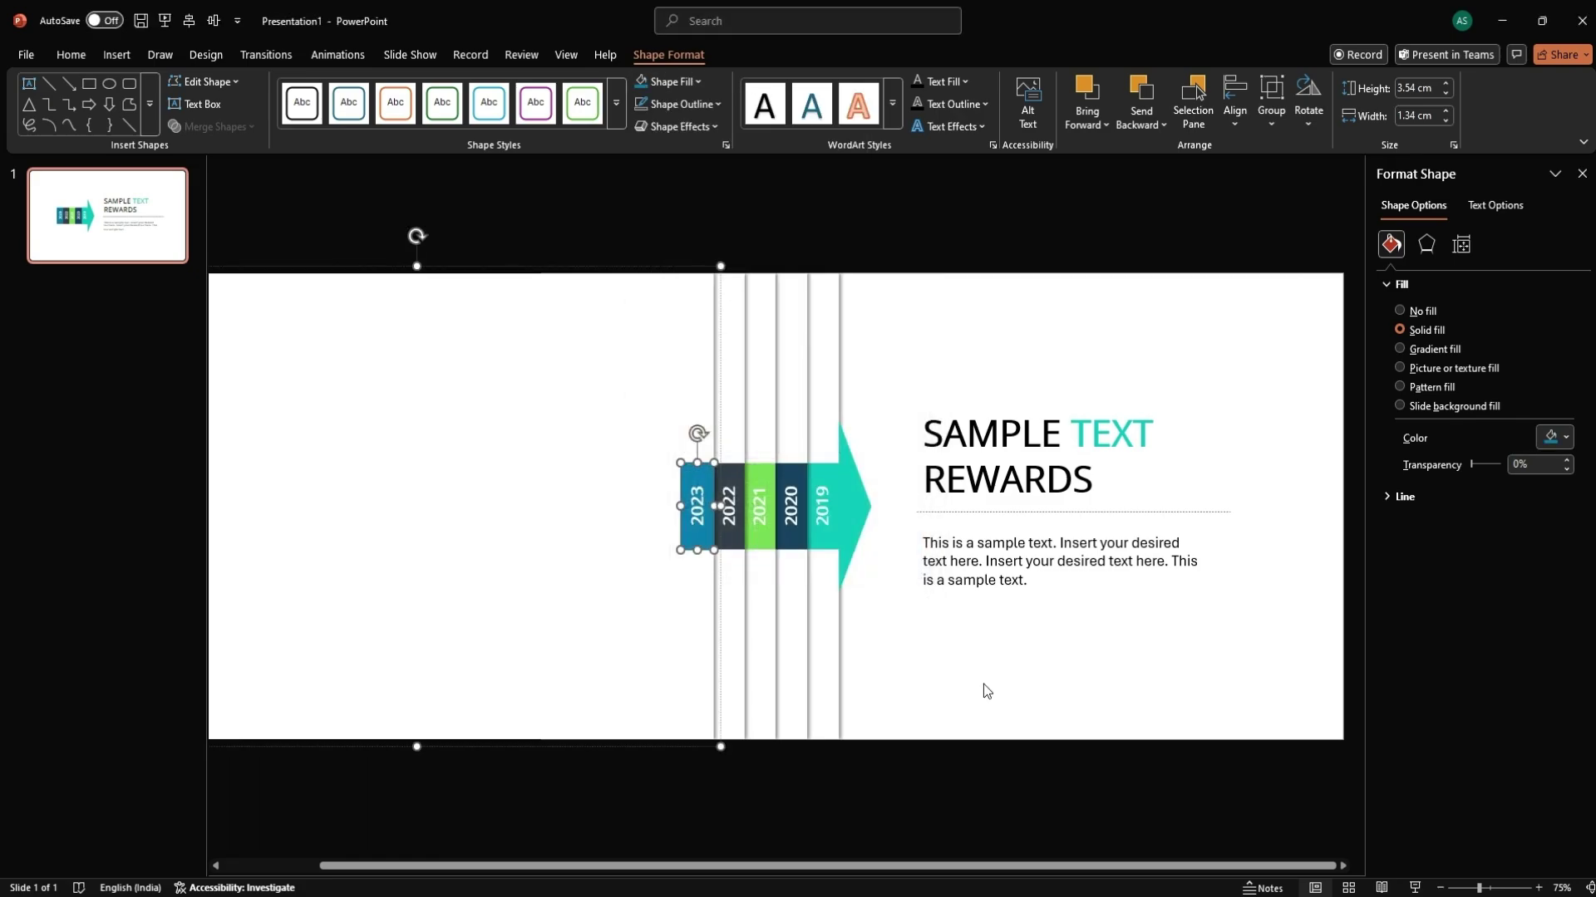
left_click(986, 687)
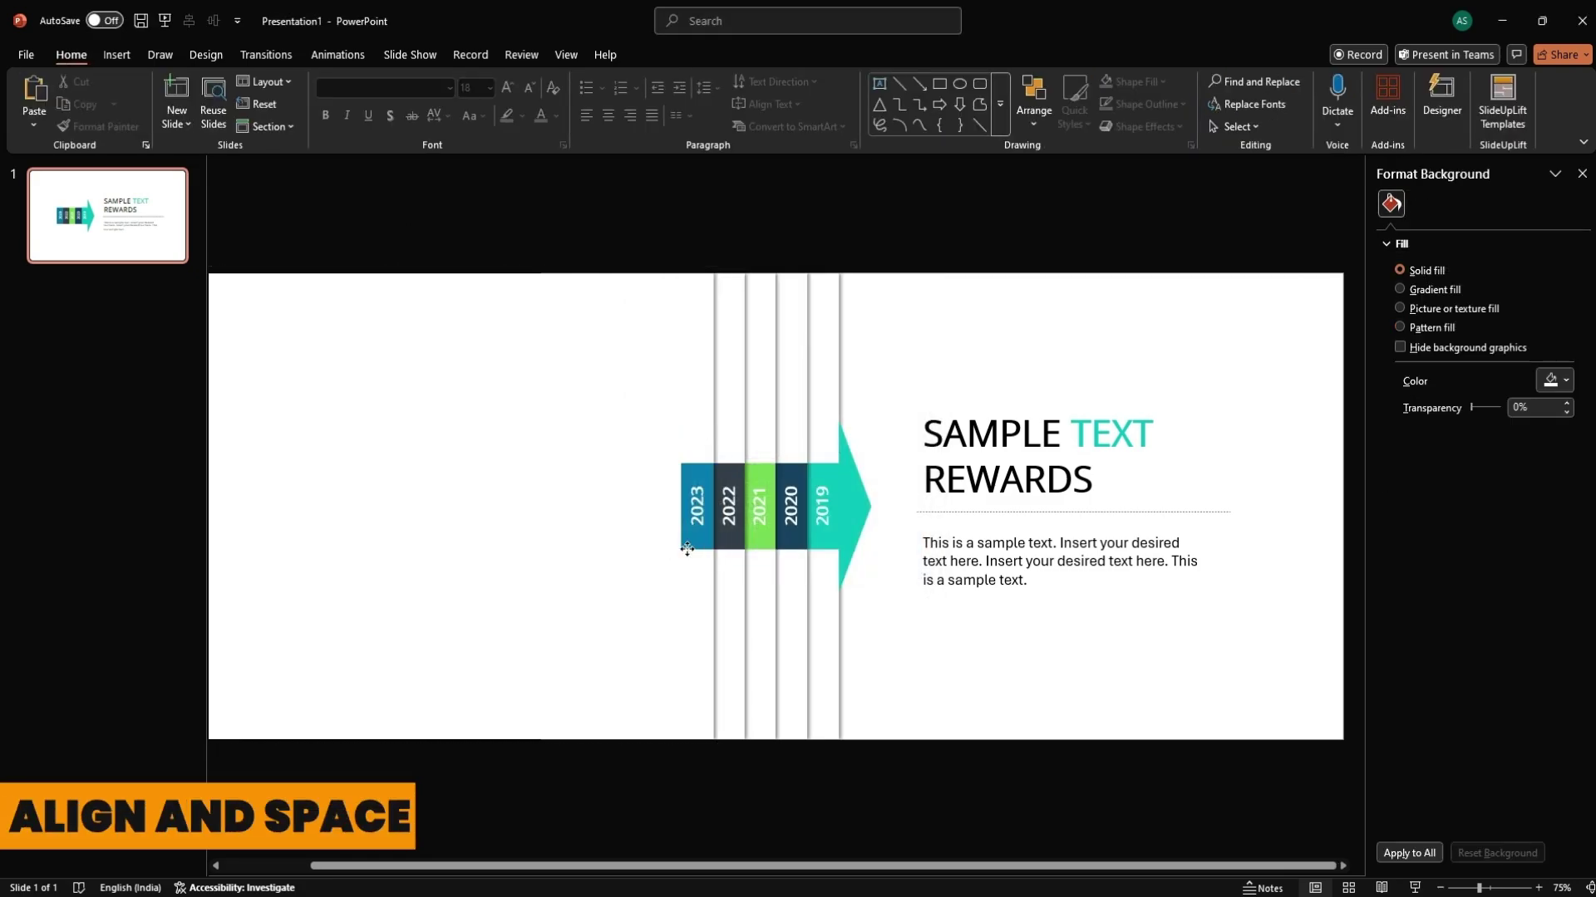
Select the year blocks together and distribute them horizontally
left_click(716, 604)
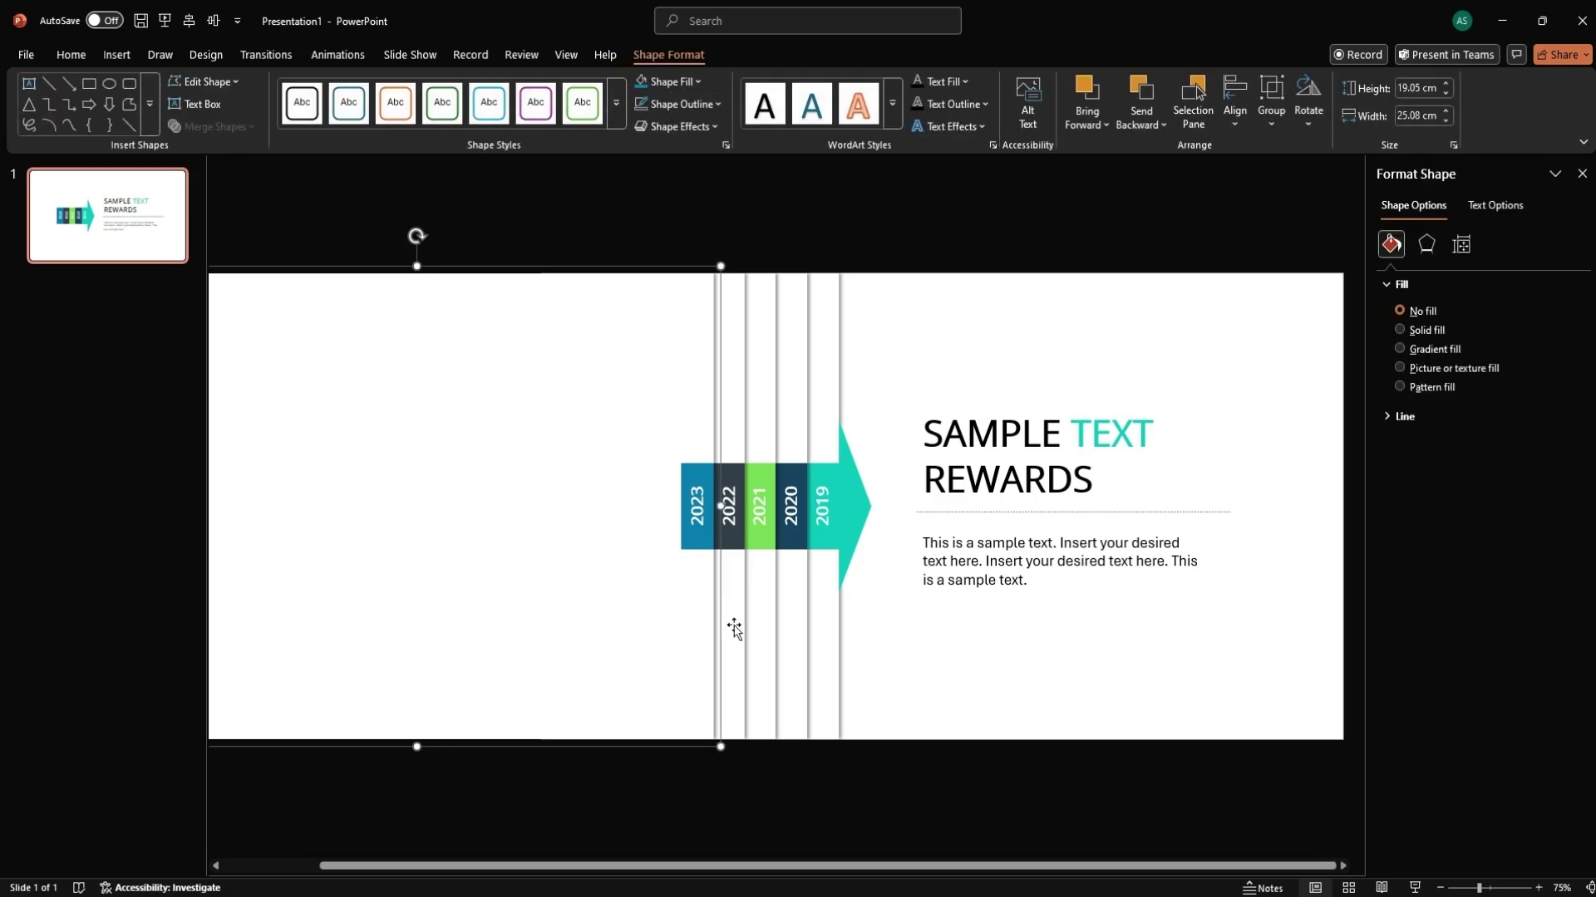
left_click(744, 628, "shift")
left_click(777, 624, "shift")
left_click(808, 624, "shift")
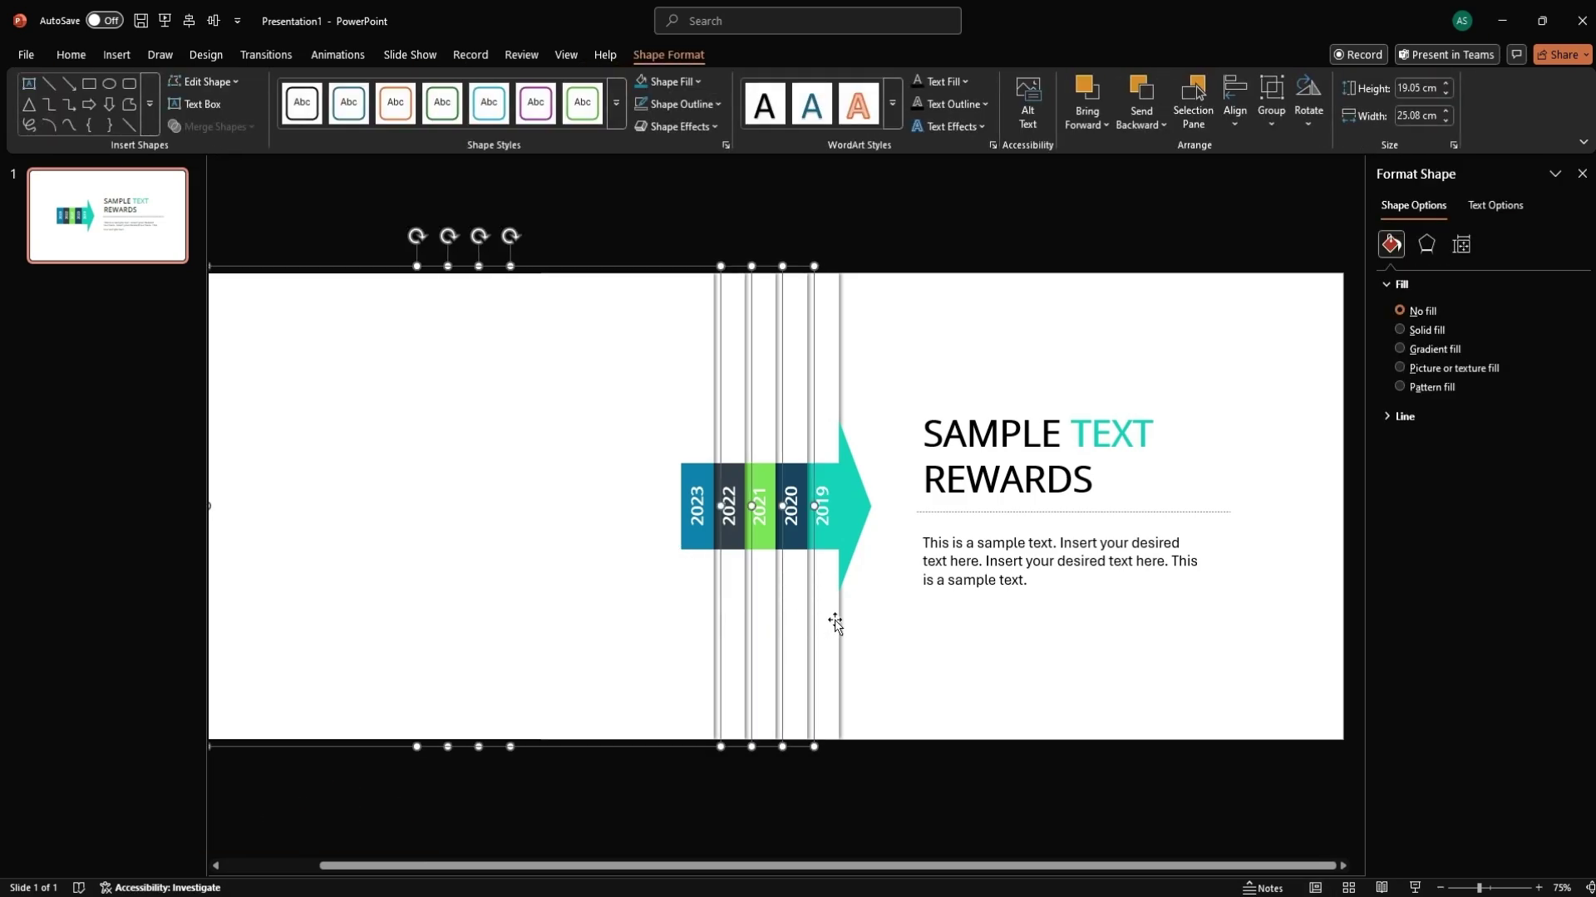
left_click(1236, 112)
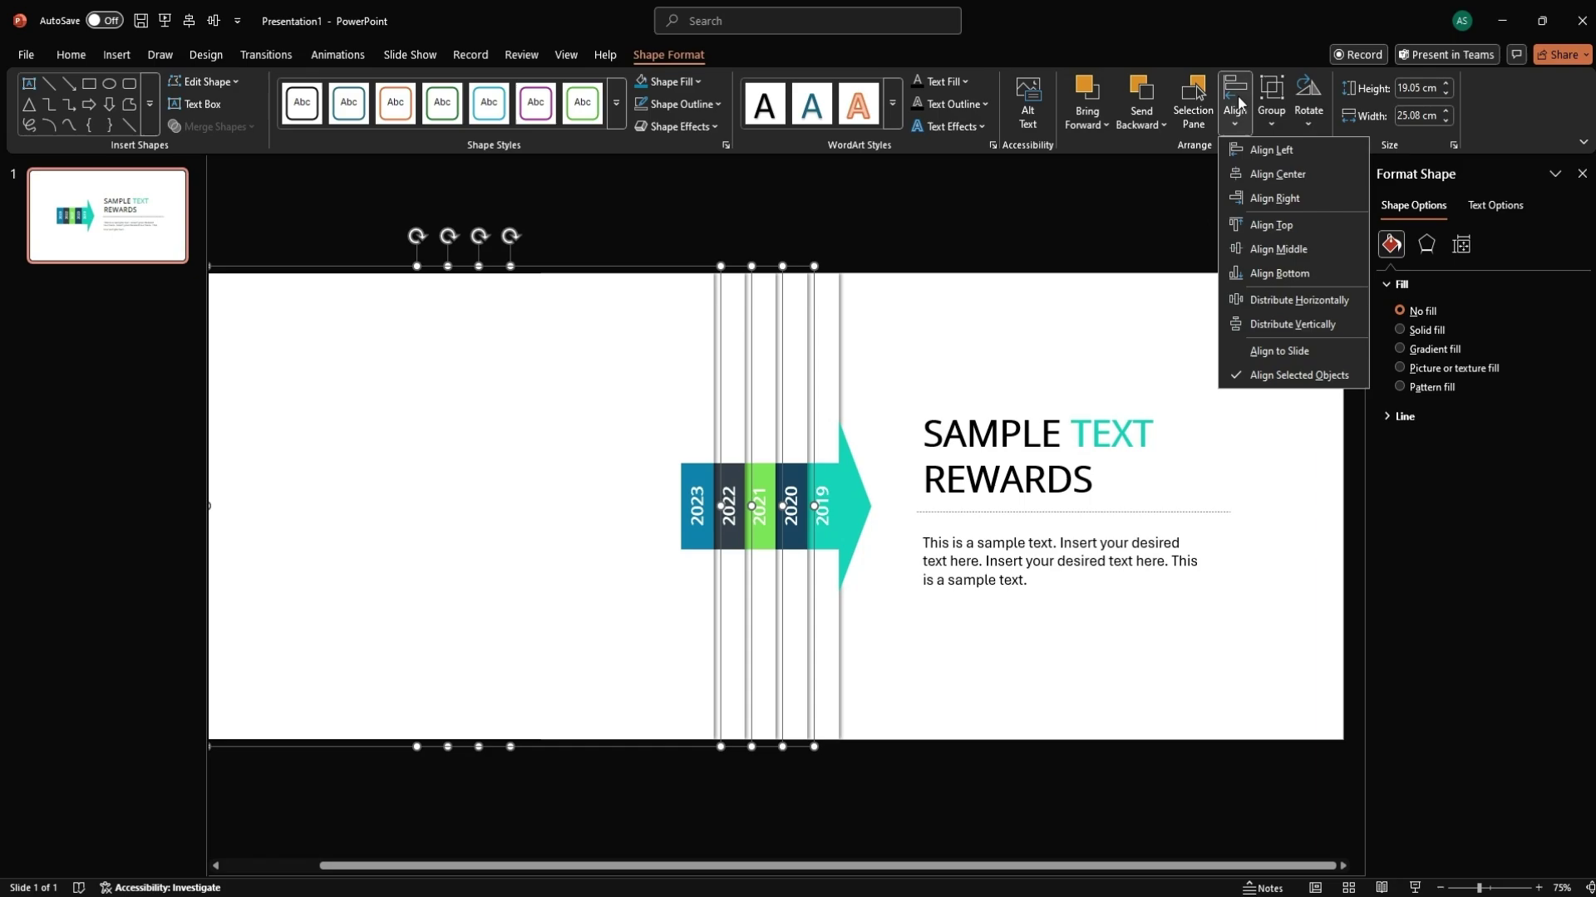
left_click(1273, 301)
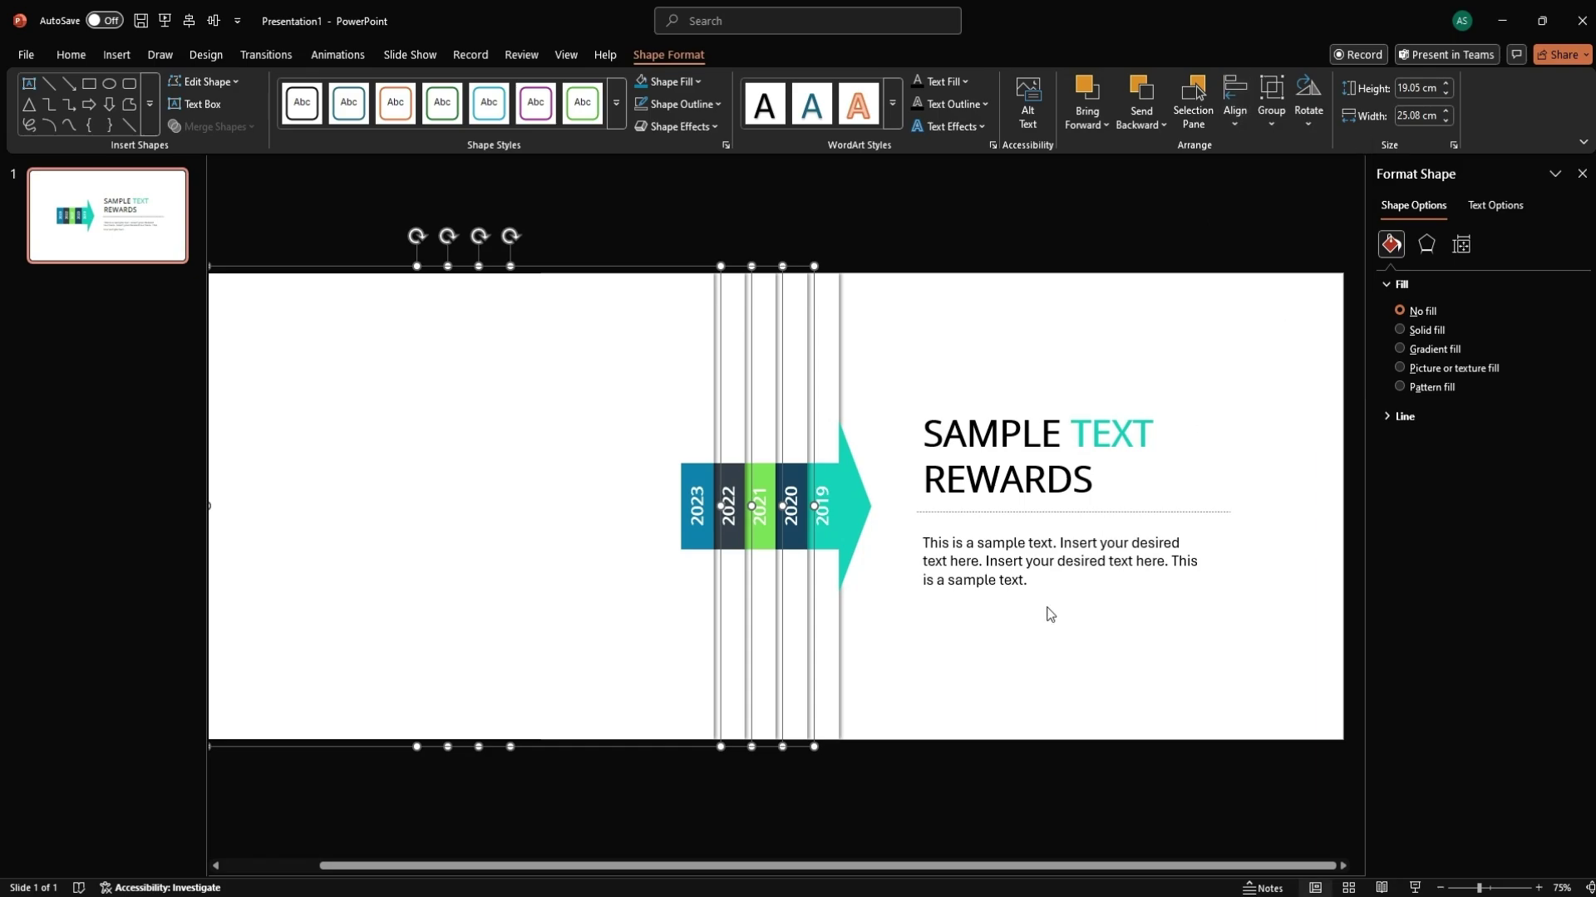
left_click(1028, 693)
Duplicate the 2023 block further left and delete the copy's year text and blue rectangle, leaving a plain white panel
left_click(677, 661)
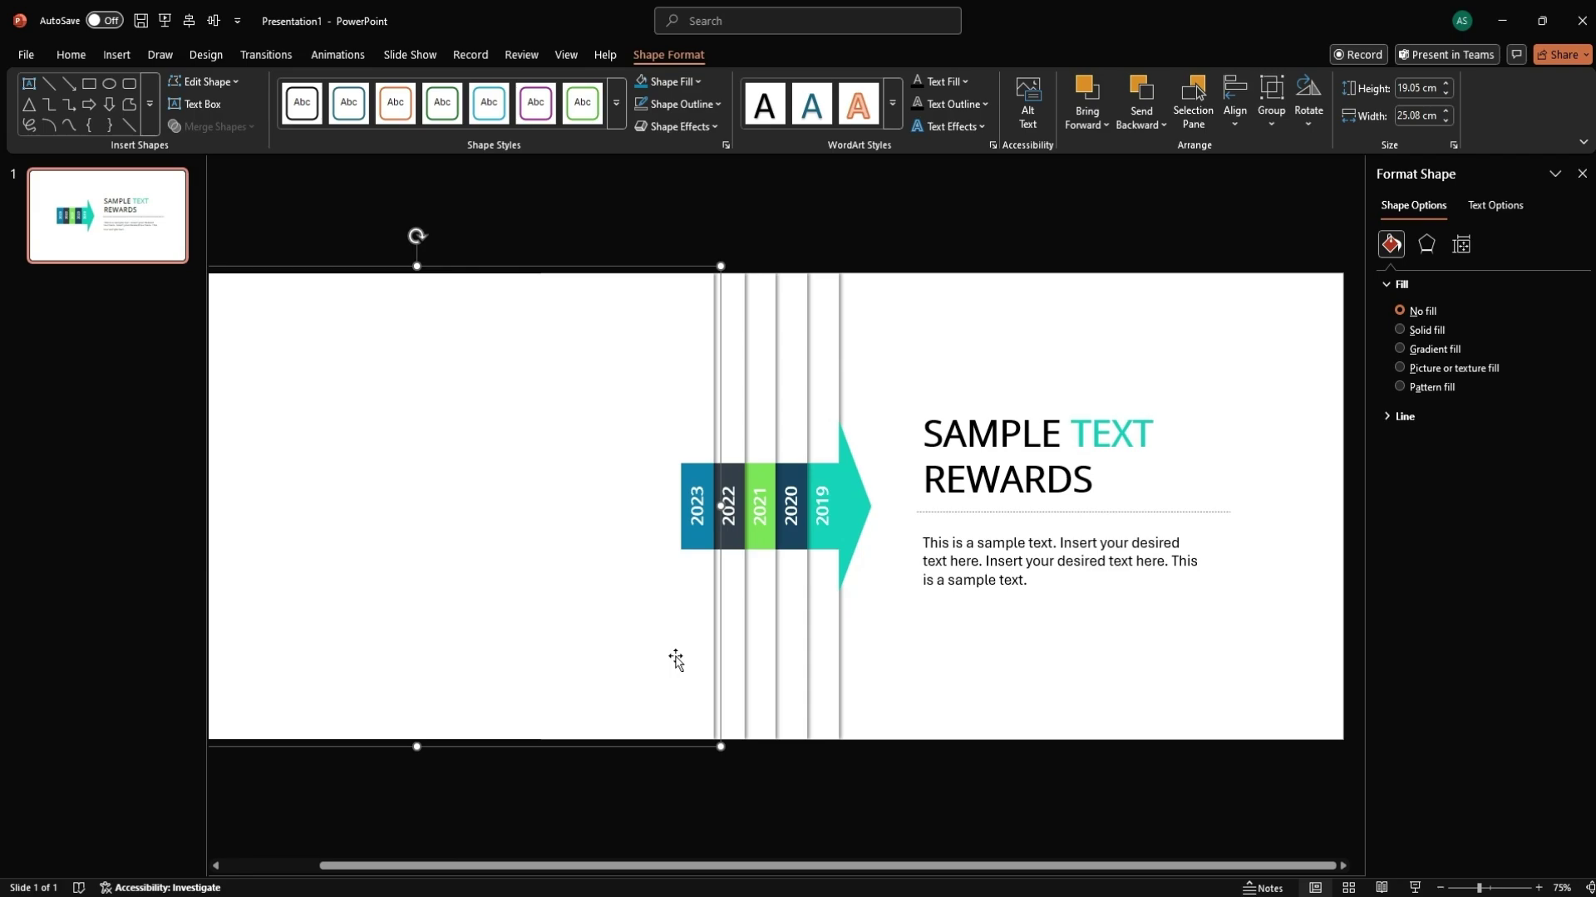
scroll(711, 661, "down", 1)
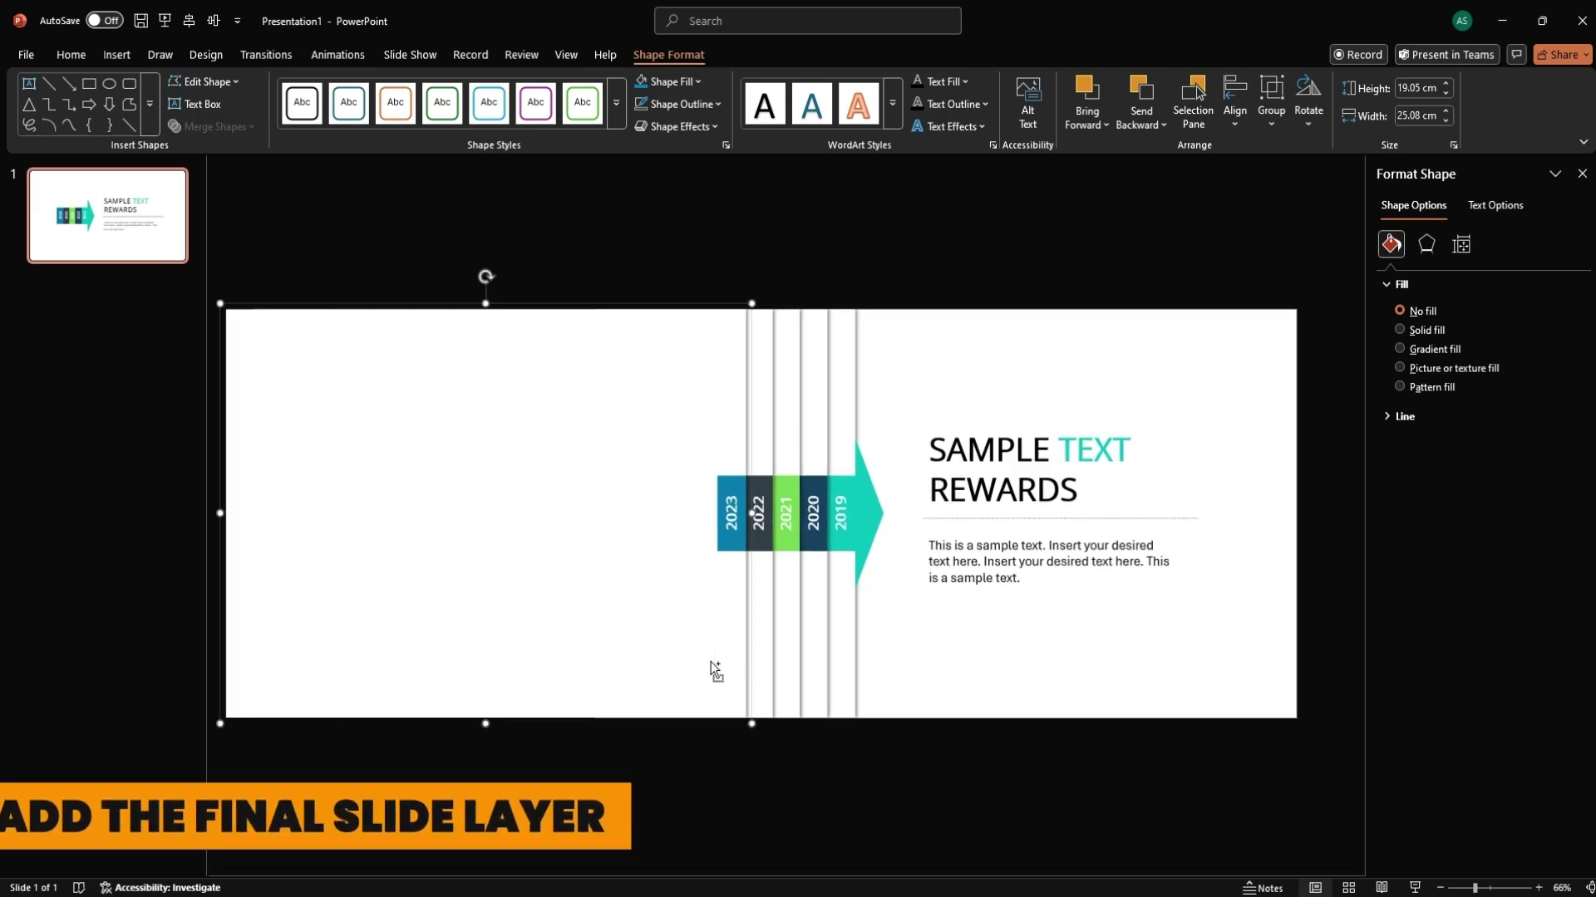
left_click_drag(709, 612, 498, 607)
left_click(573, 476)
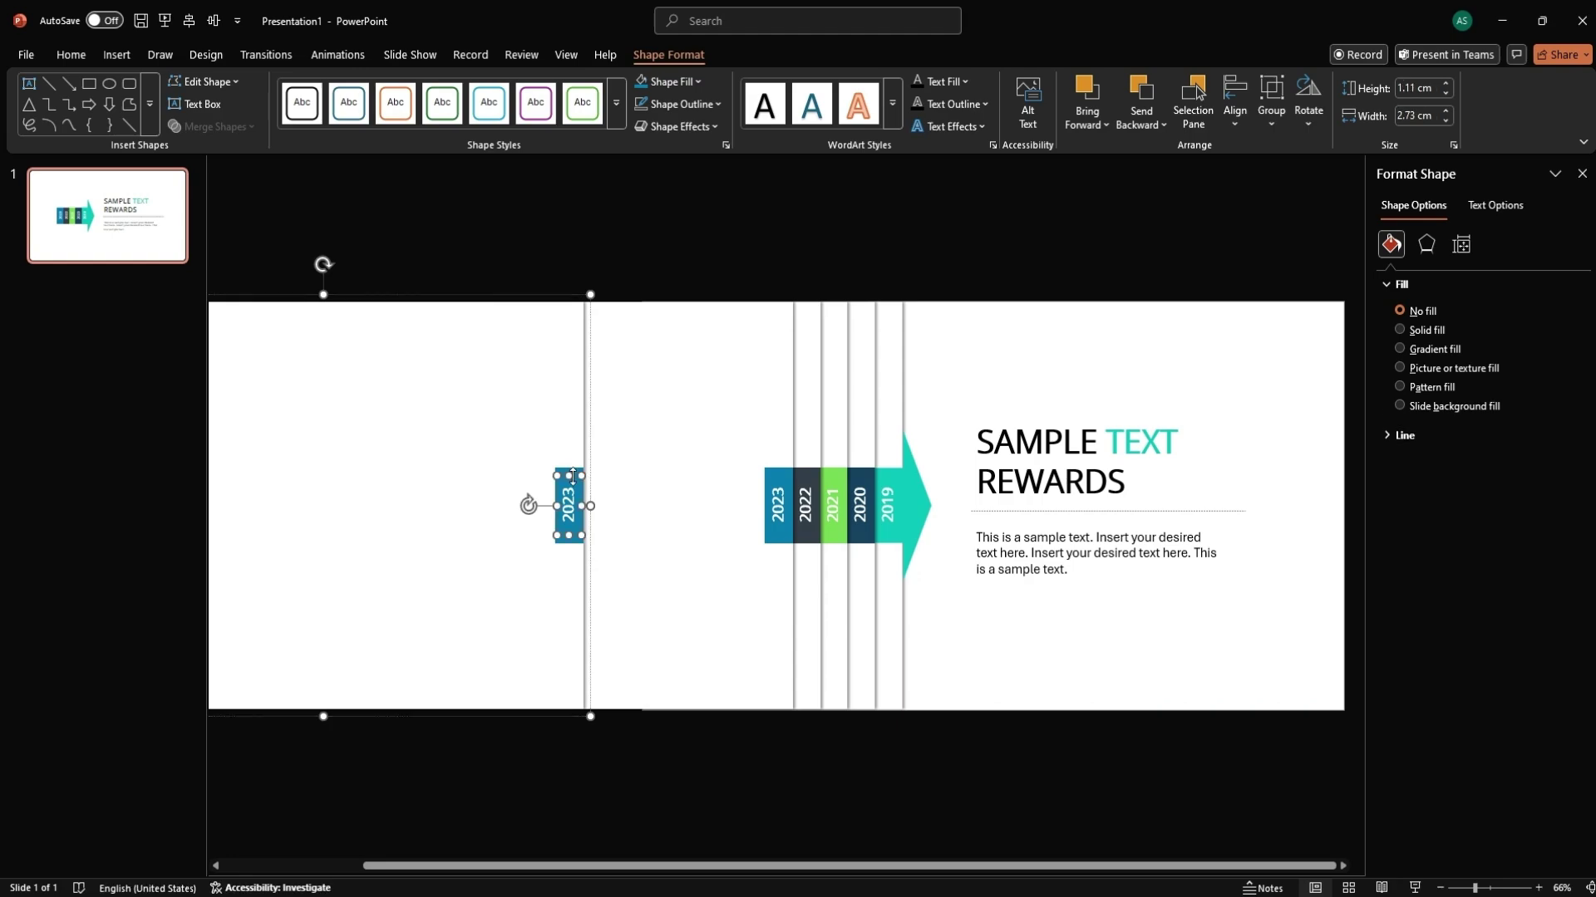
left_click(653, 482)
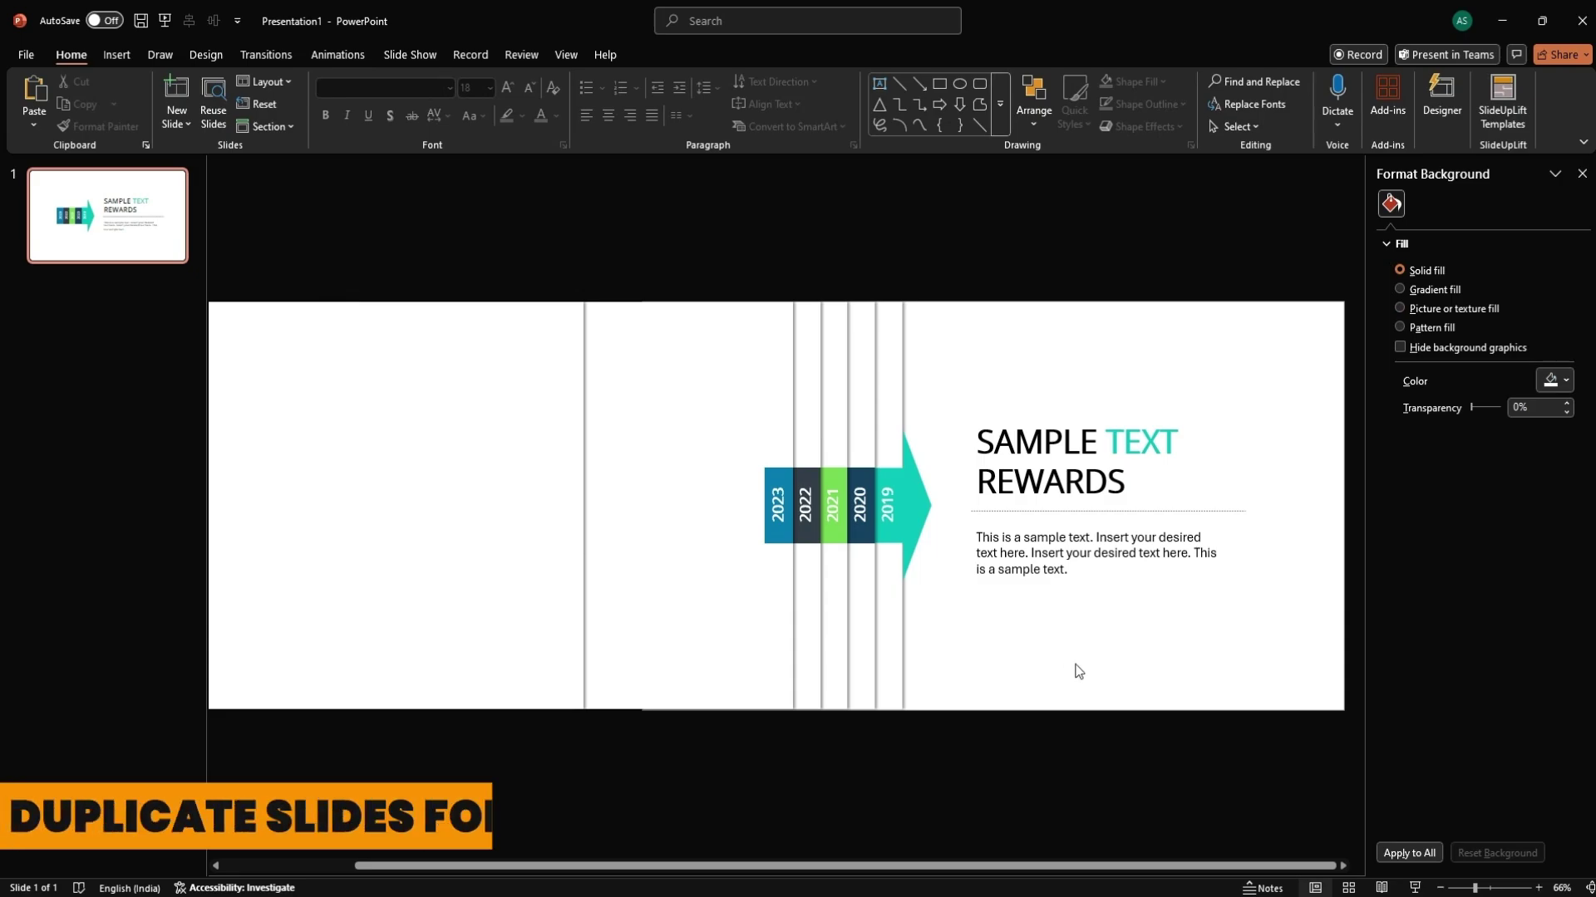
Duplicate the slide and move the 2019 block on the new slide to the slide's right edge
left_click(98, 217)
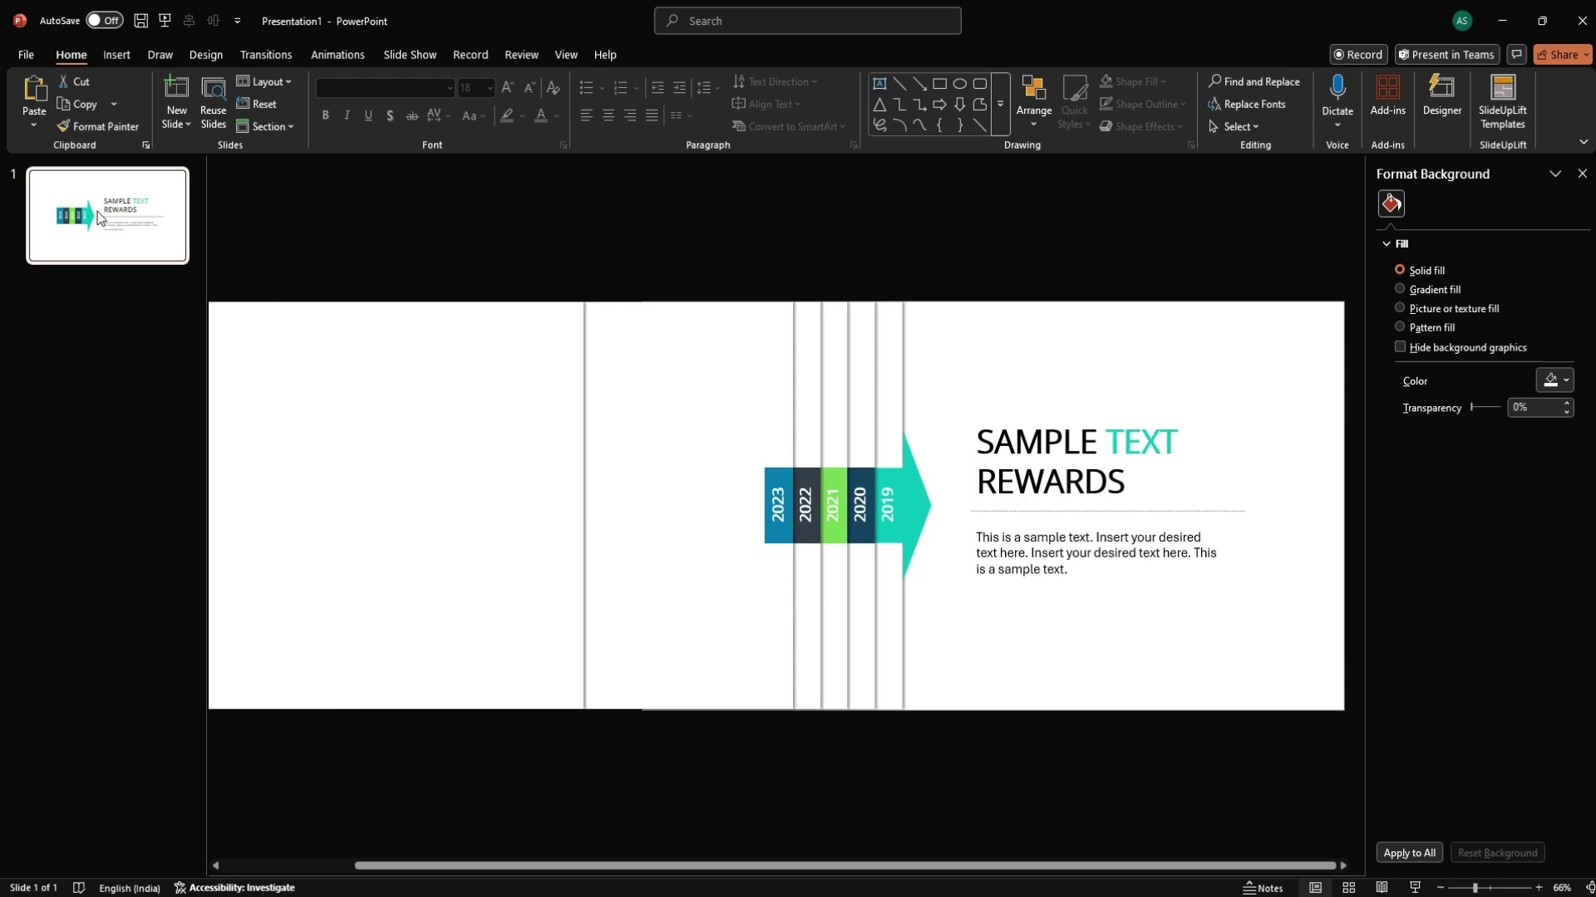
key("ctrl+d")
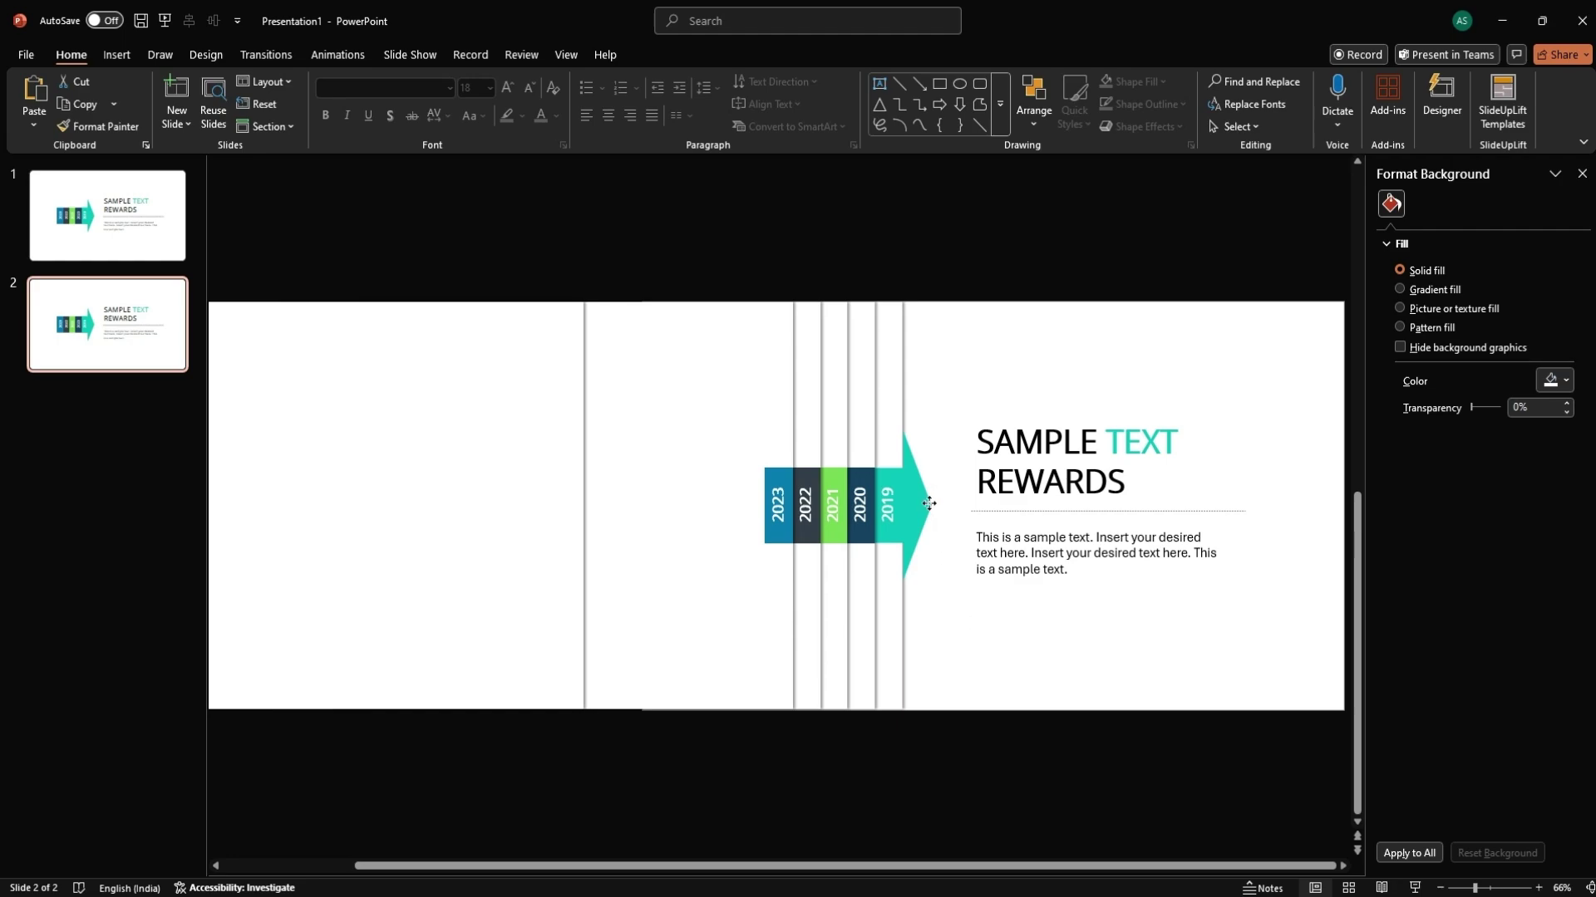
left_click_drag(926, 503, 1335, 539)
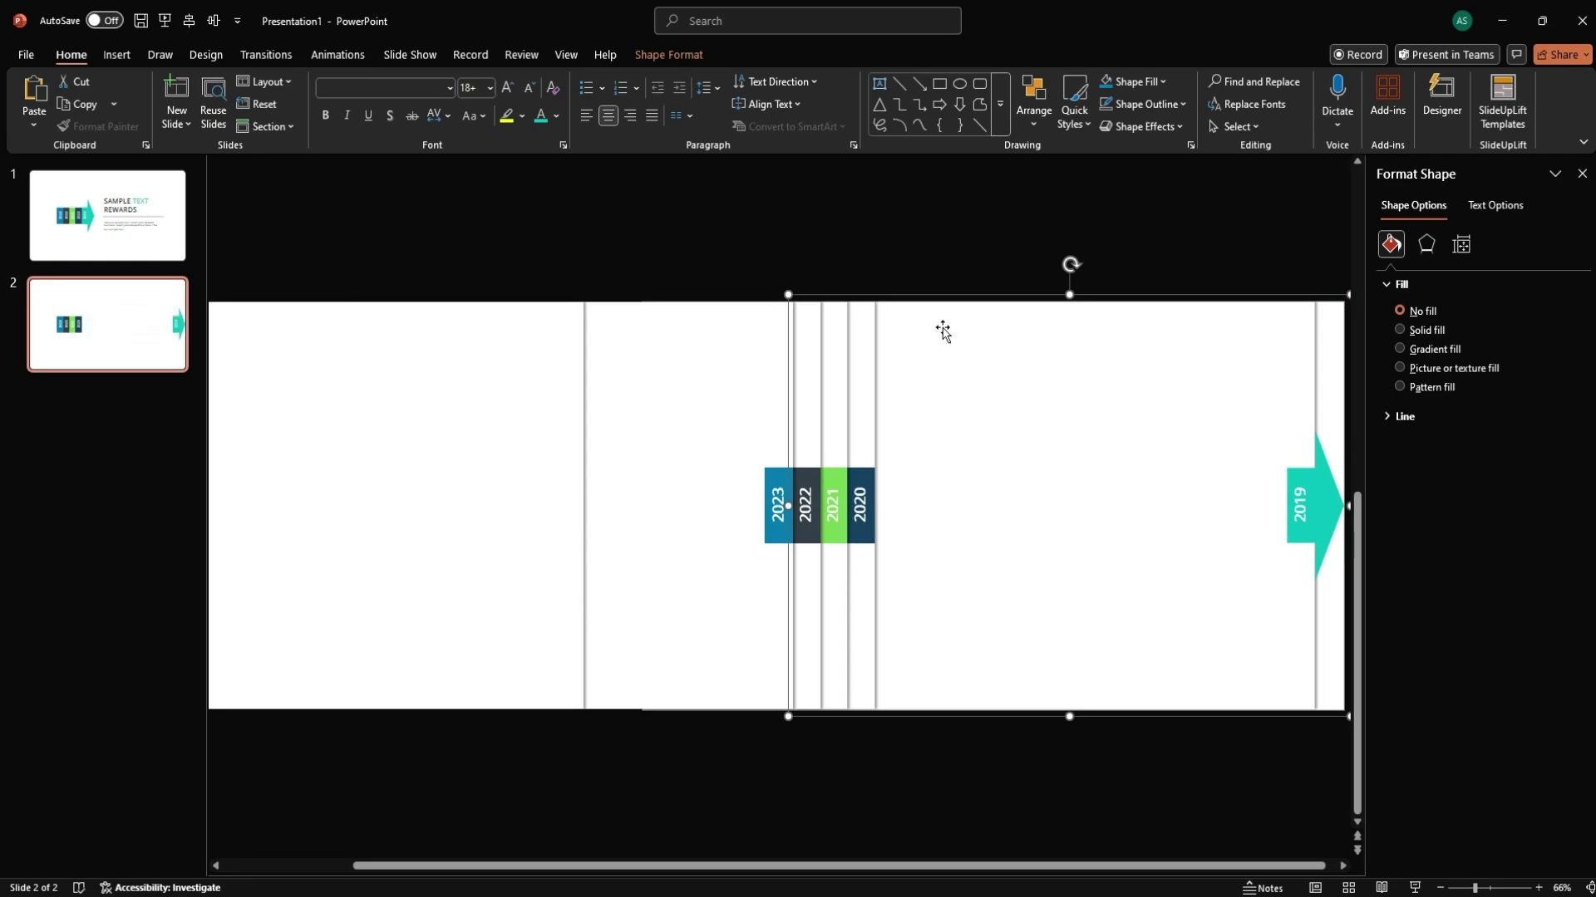
left_click(924, 262)
Copy the heading, divider line and sample text from slide 1 and paste them onto slide 2
scroll(1081, 467, "up", 1)
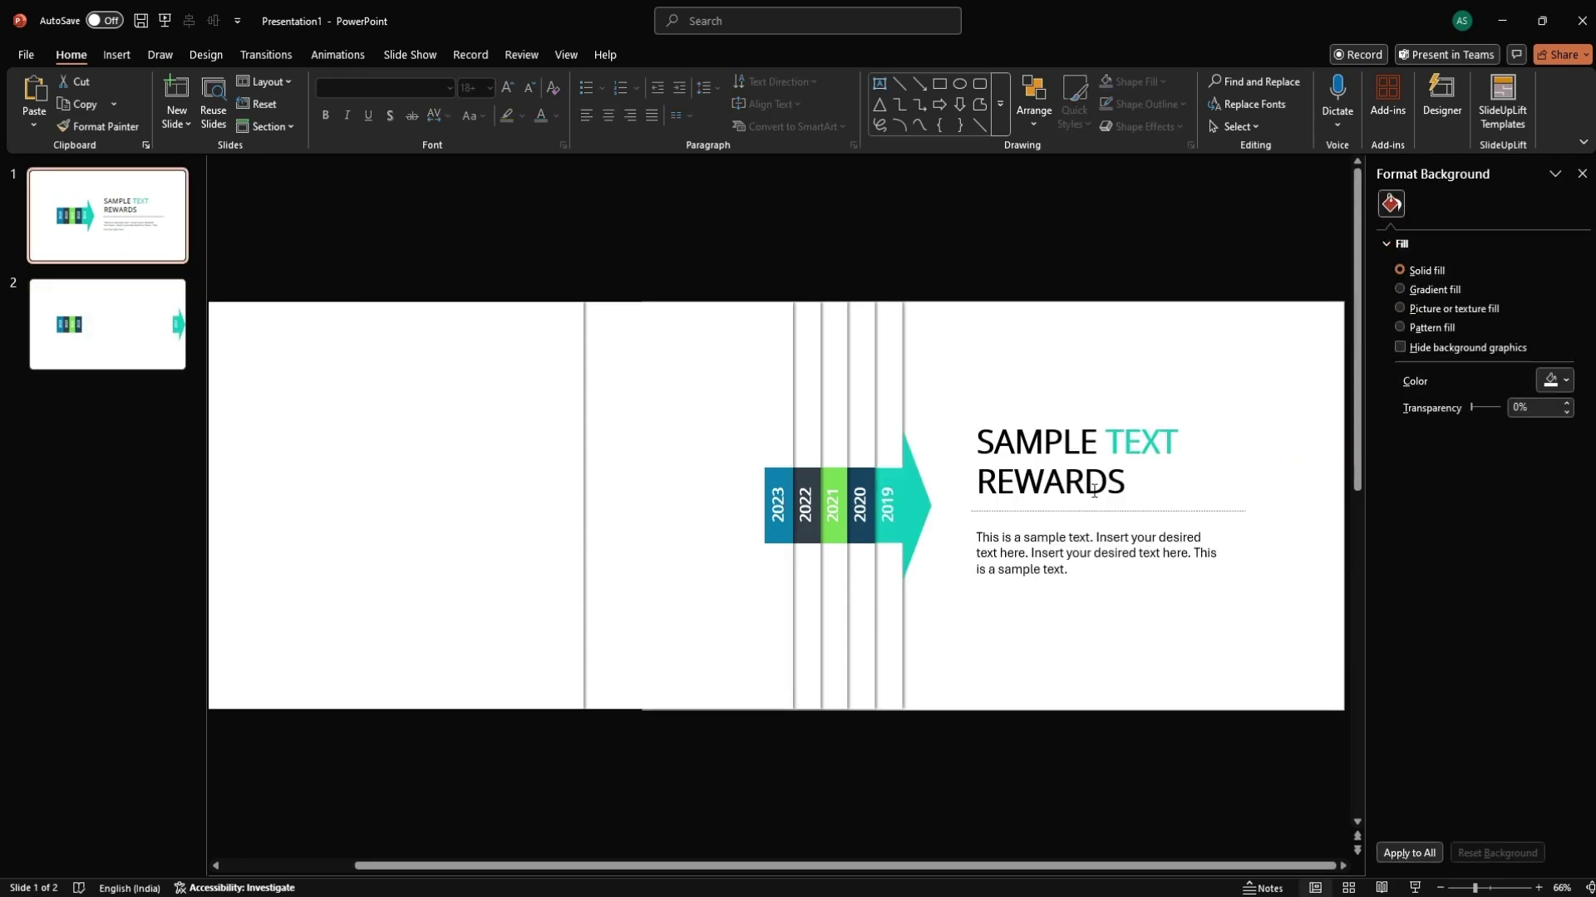
left_click(1085, 482)
left_click(1051, 544, "shift")
key("ctrl+c")
key("Page_Down")
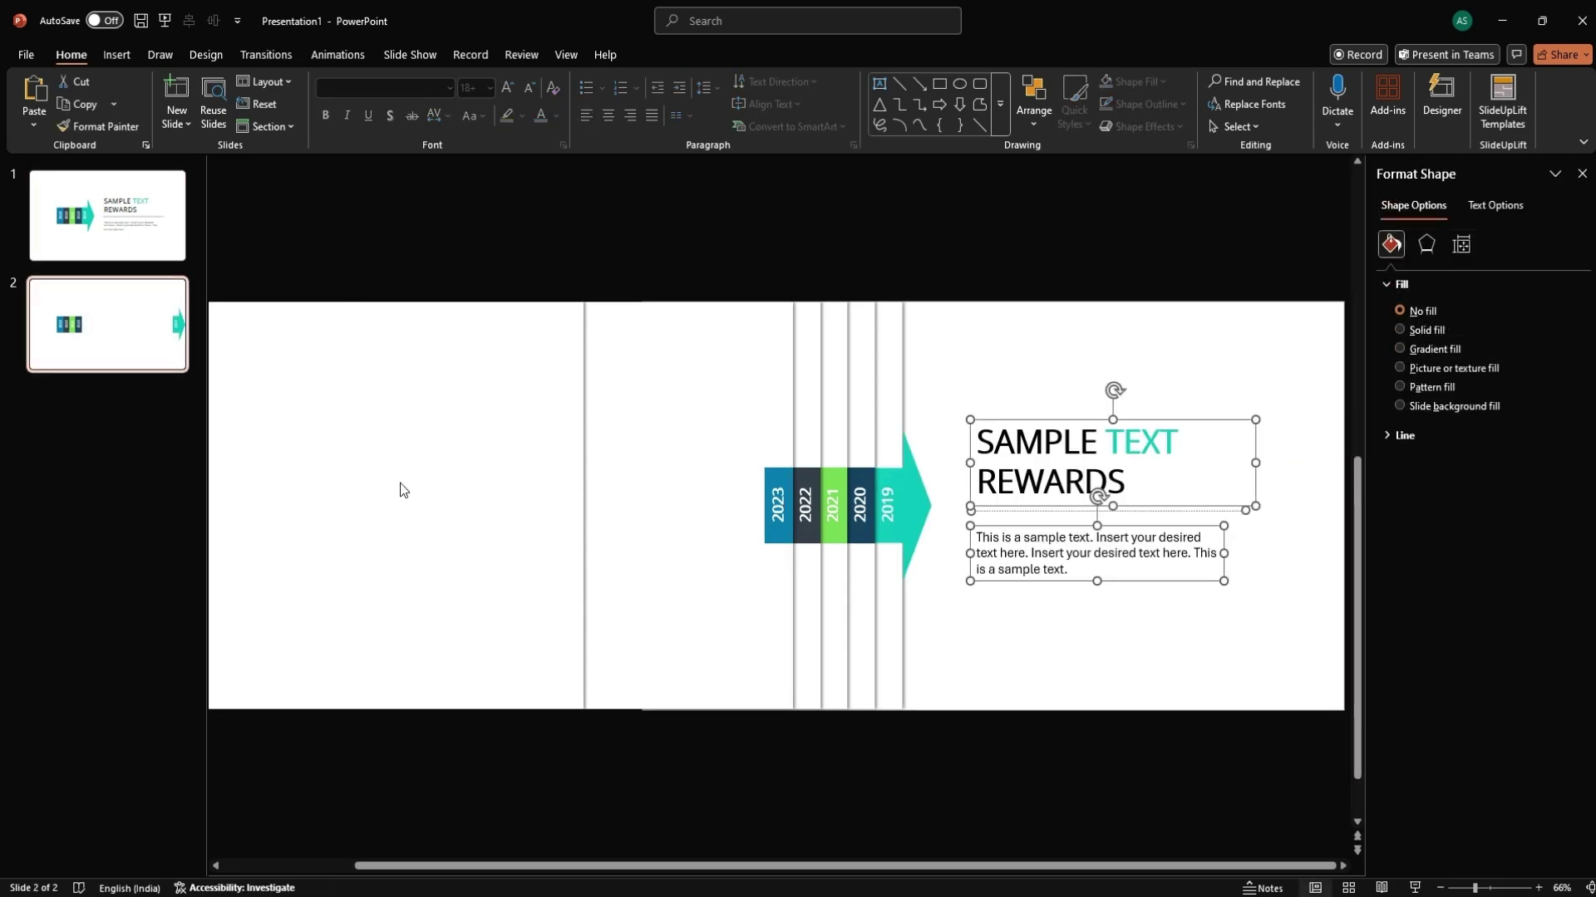
key("ctrl+v")
Replace slide 2's heading with "Place Your Headline" and colour the word "Headline" teal
triple_click(1066, 498)
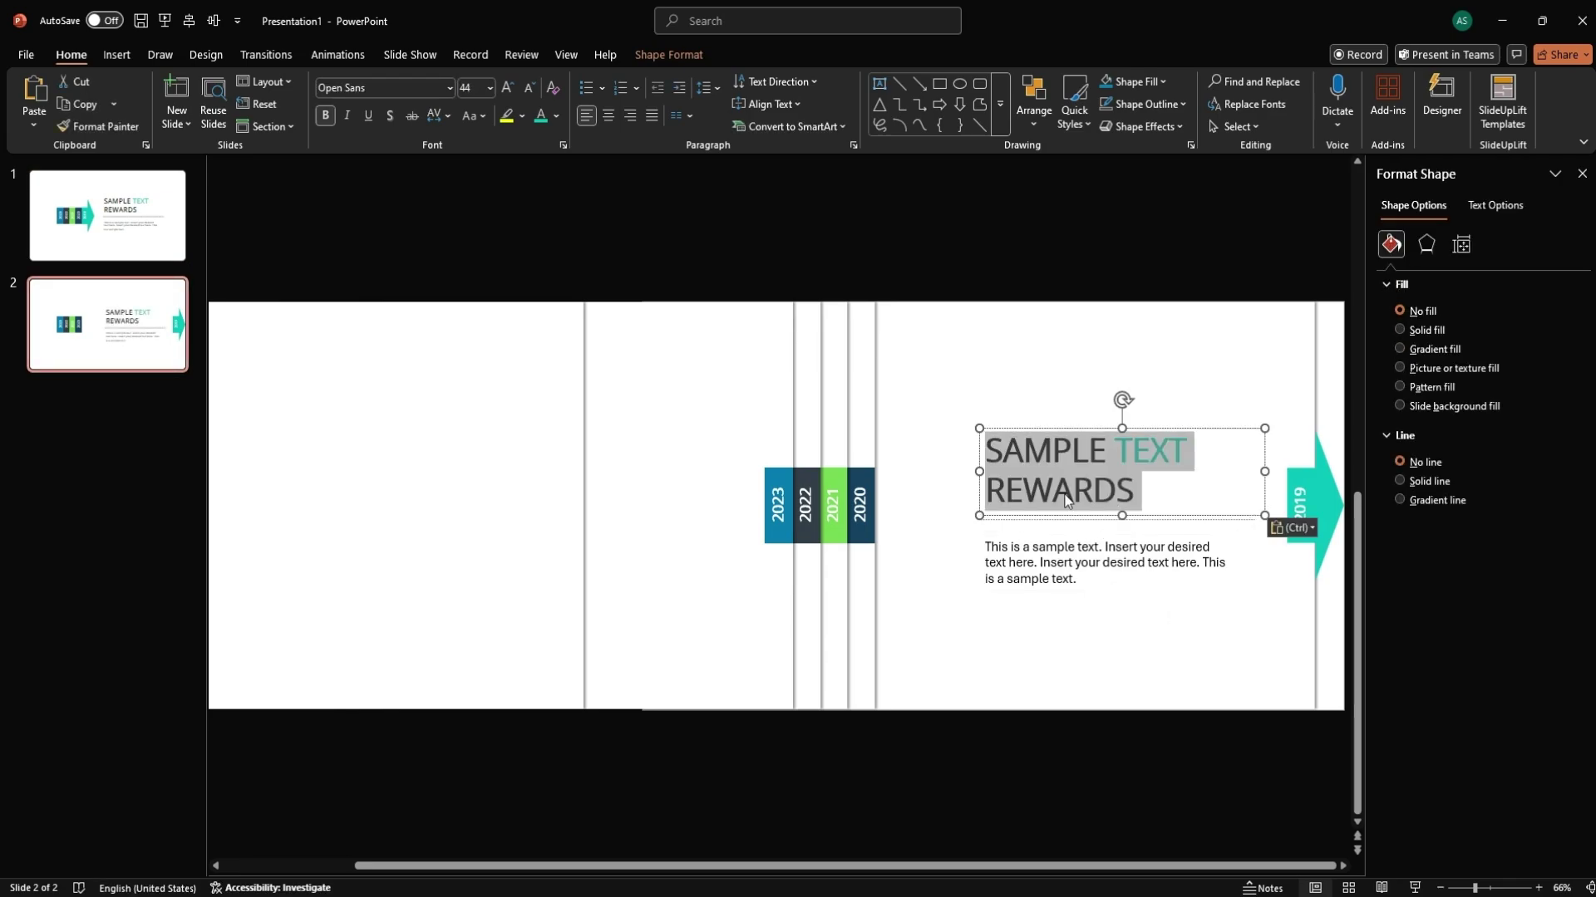
type("Place")
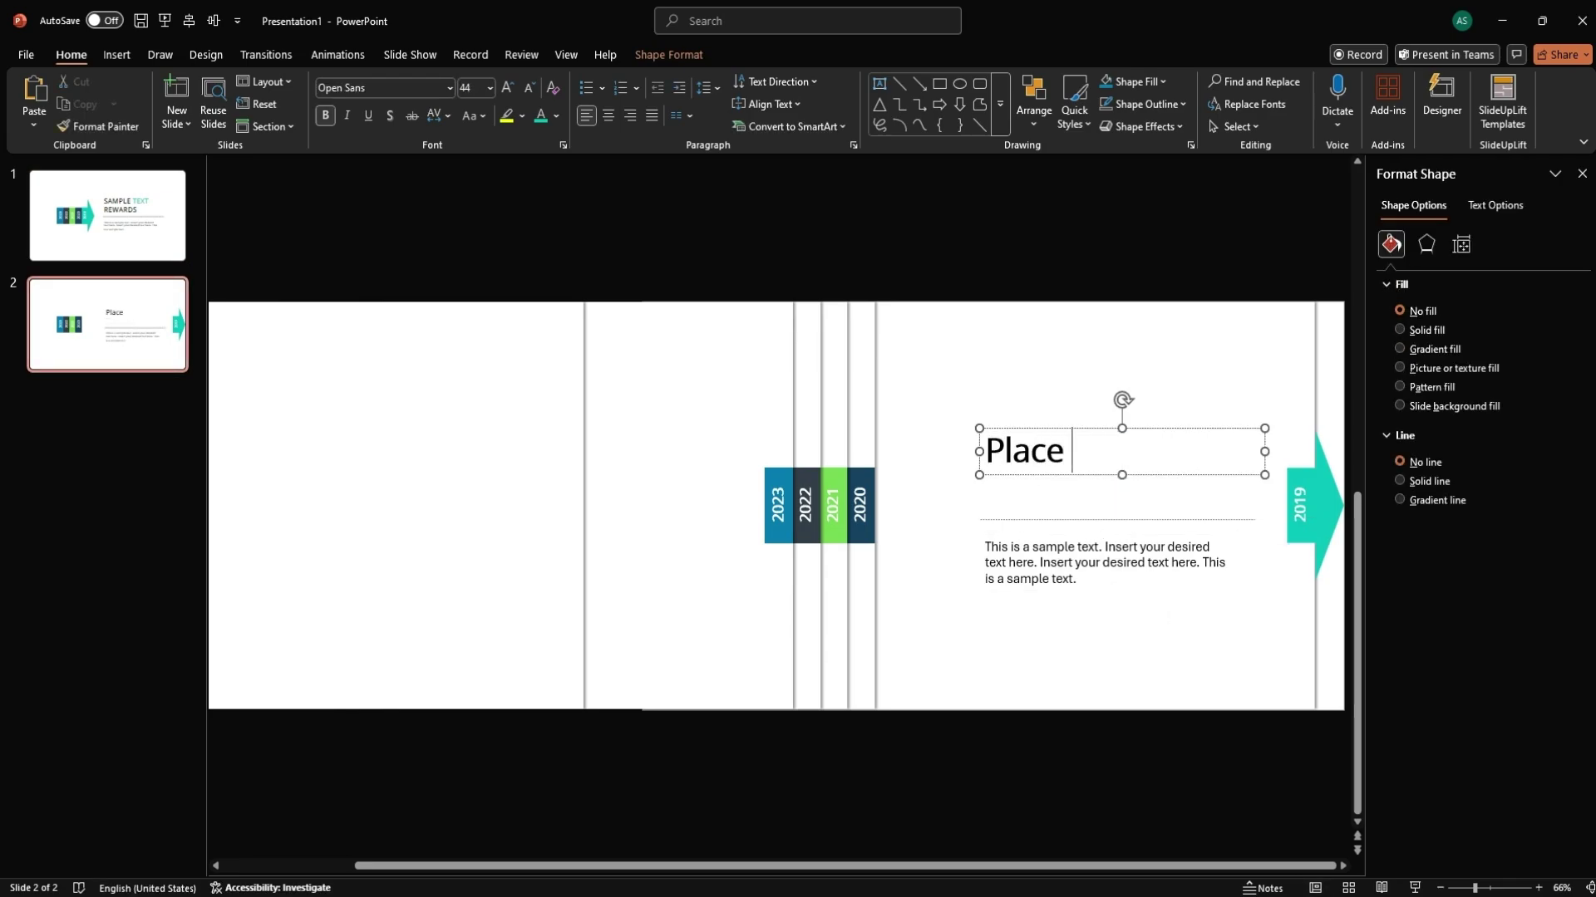
type(" Your Head")
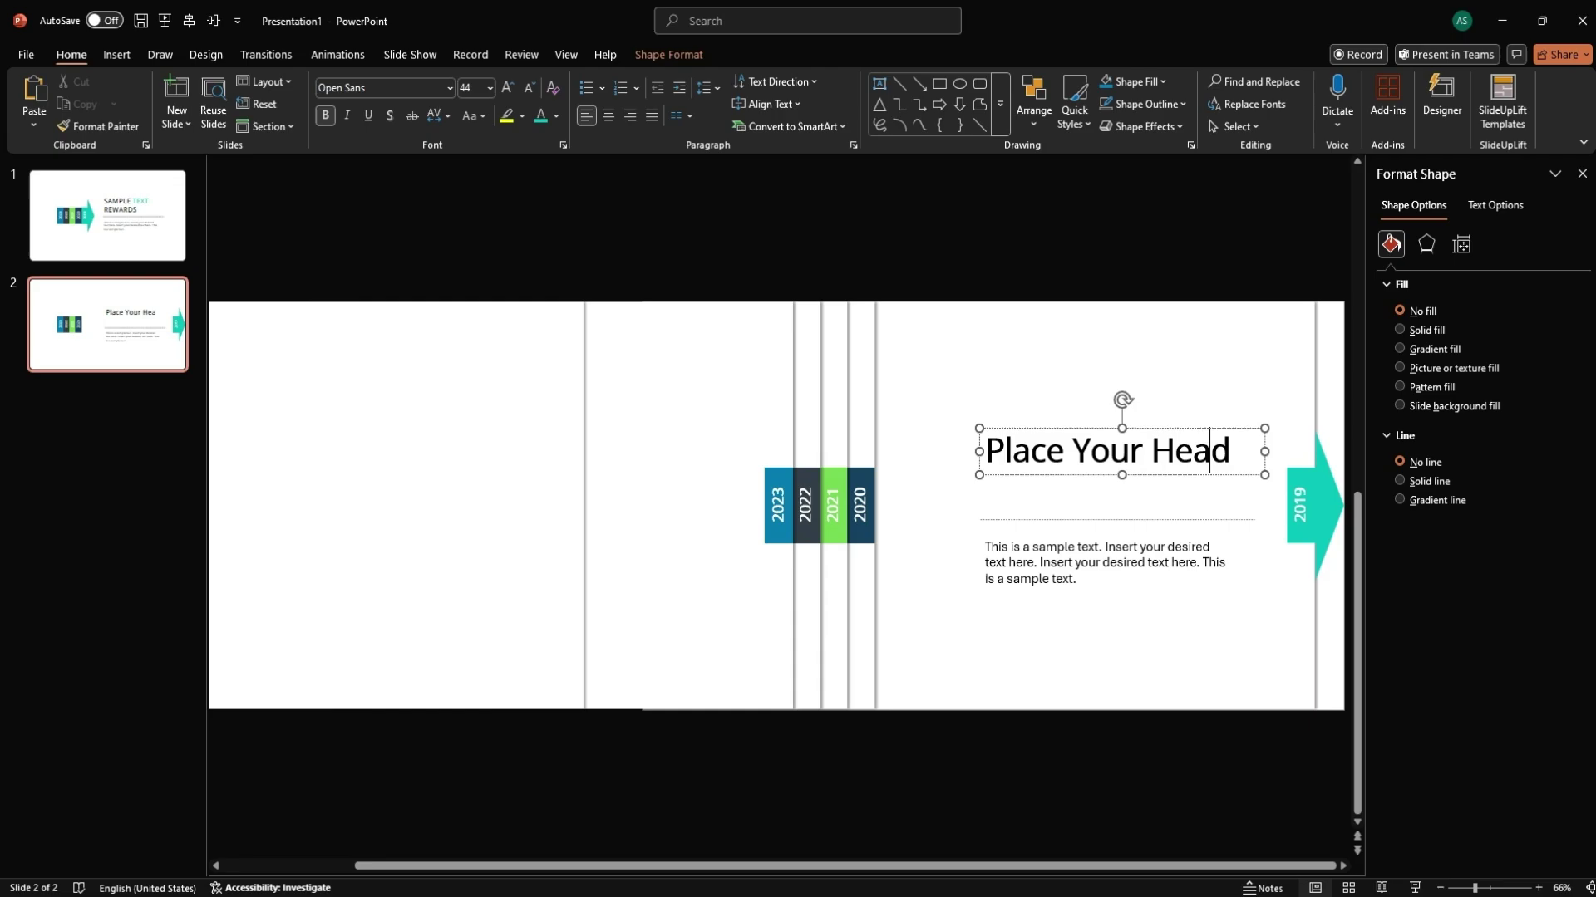
type("line")
left_click_drag(1001, 497, 1170, 513)
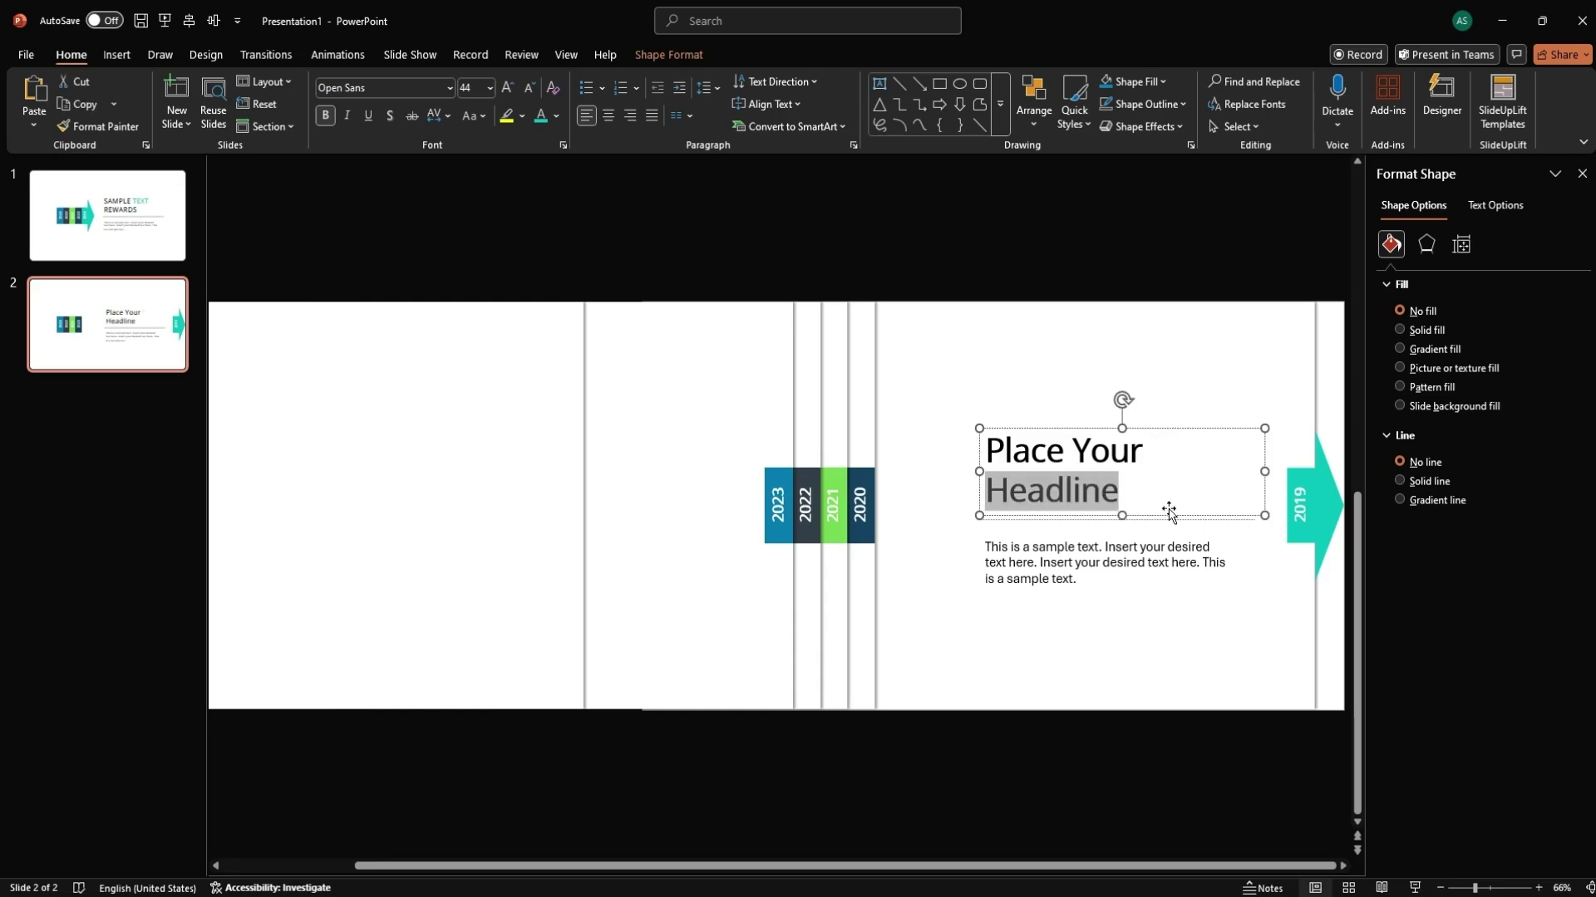
left_click(541, 117)
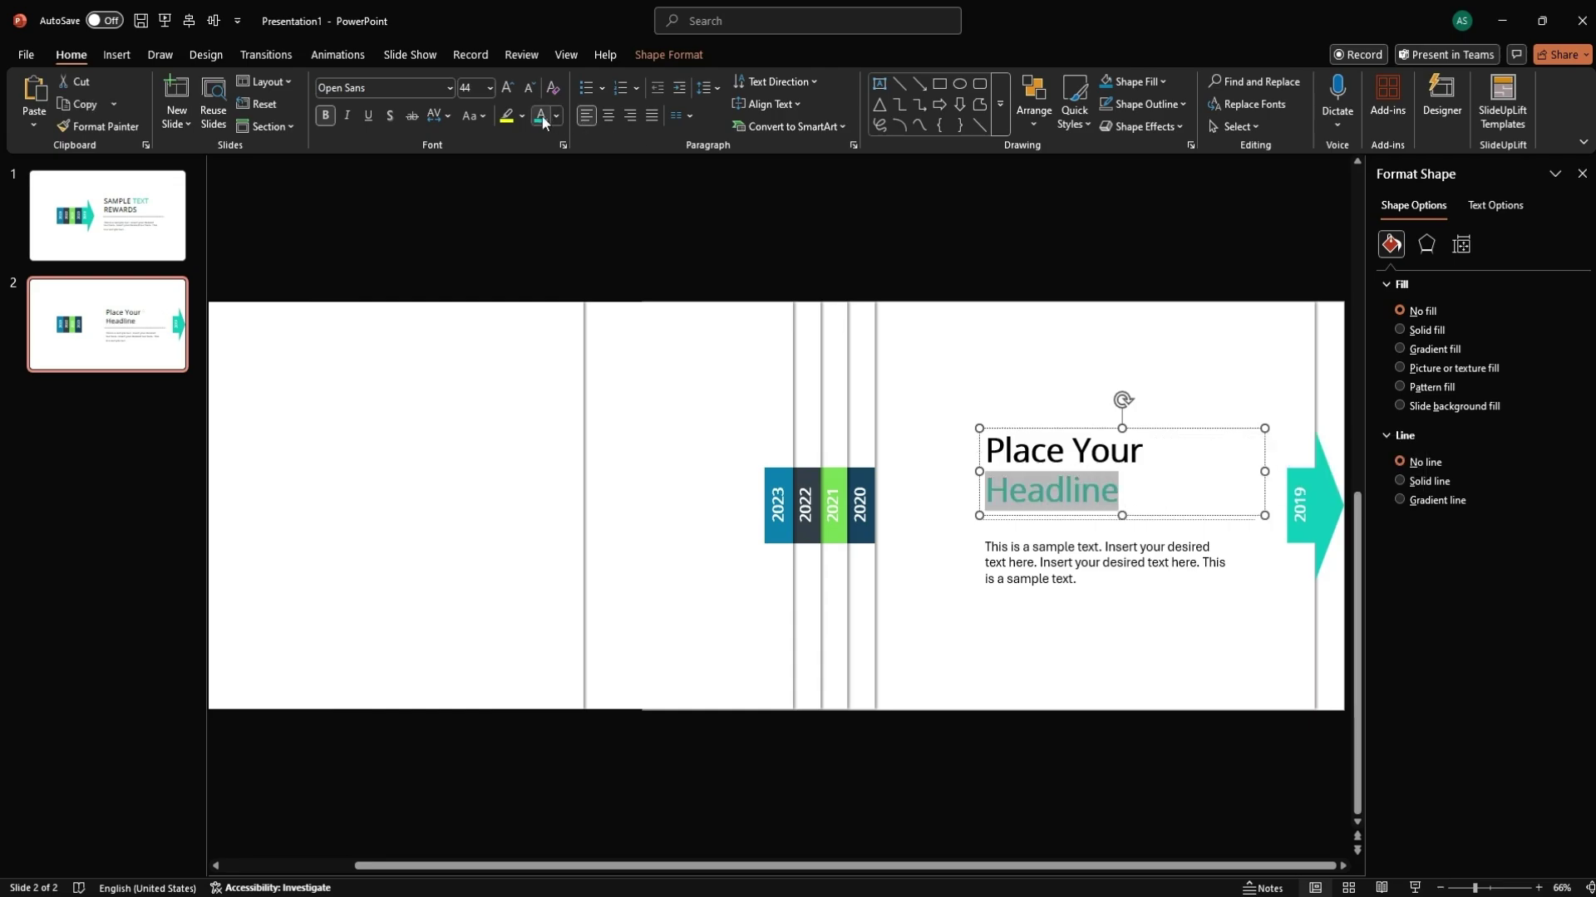
Right-align the text in slide 2's heading and sample text boxes, and align the selected objects to their right edges
left_click(1059, 564)
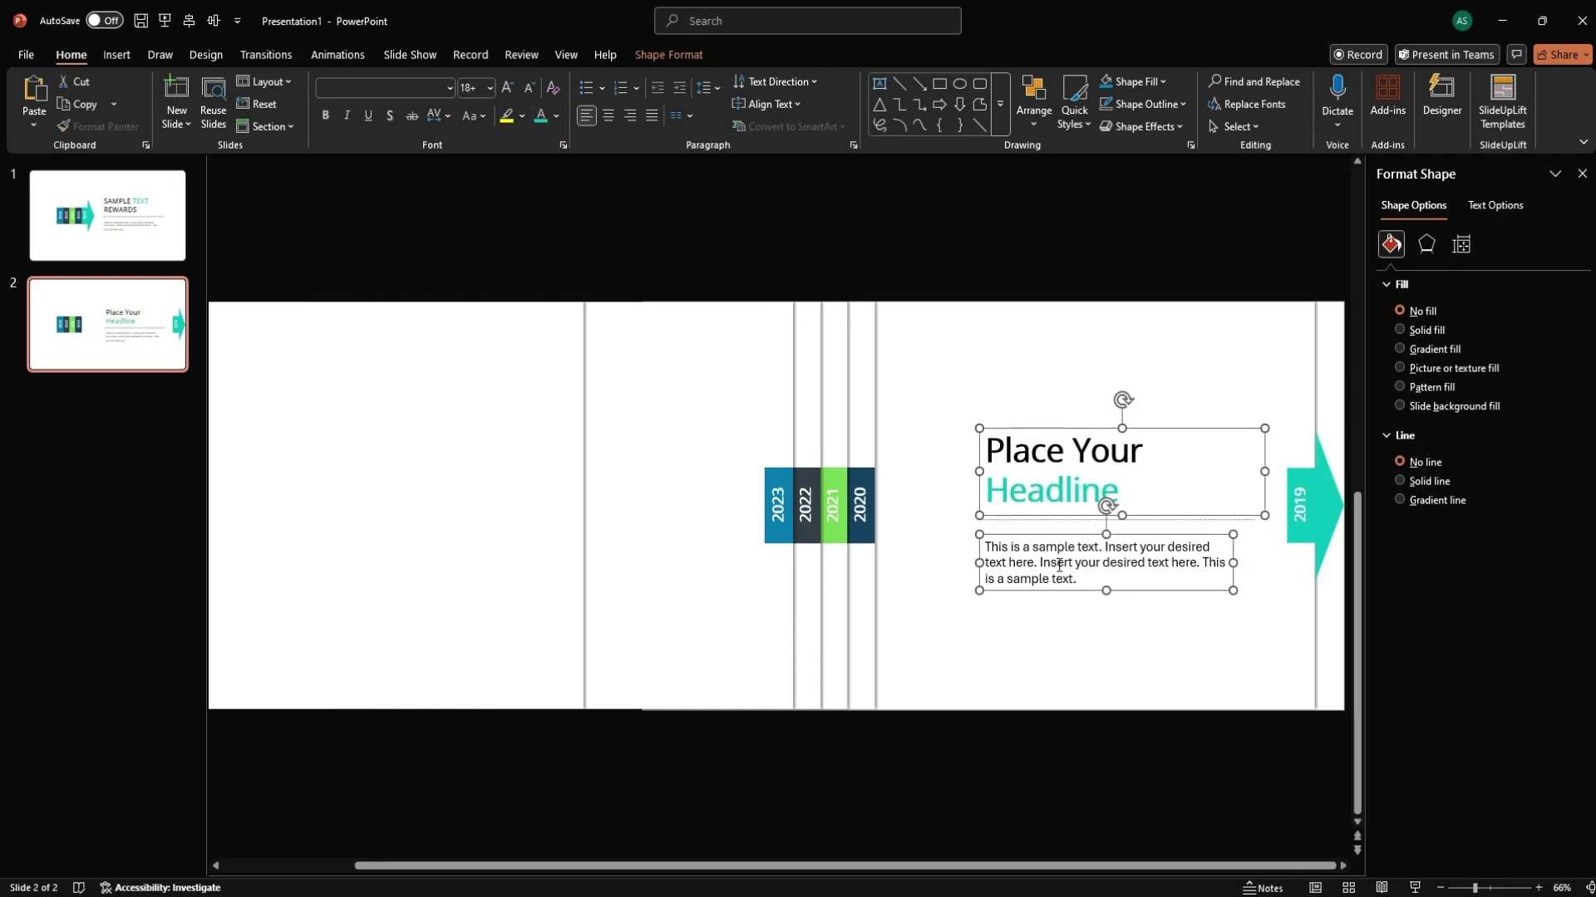
left_click(629, 118)
left_click(696, 55)
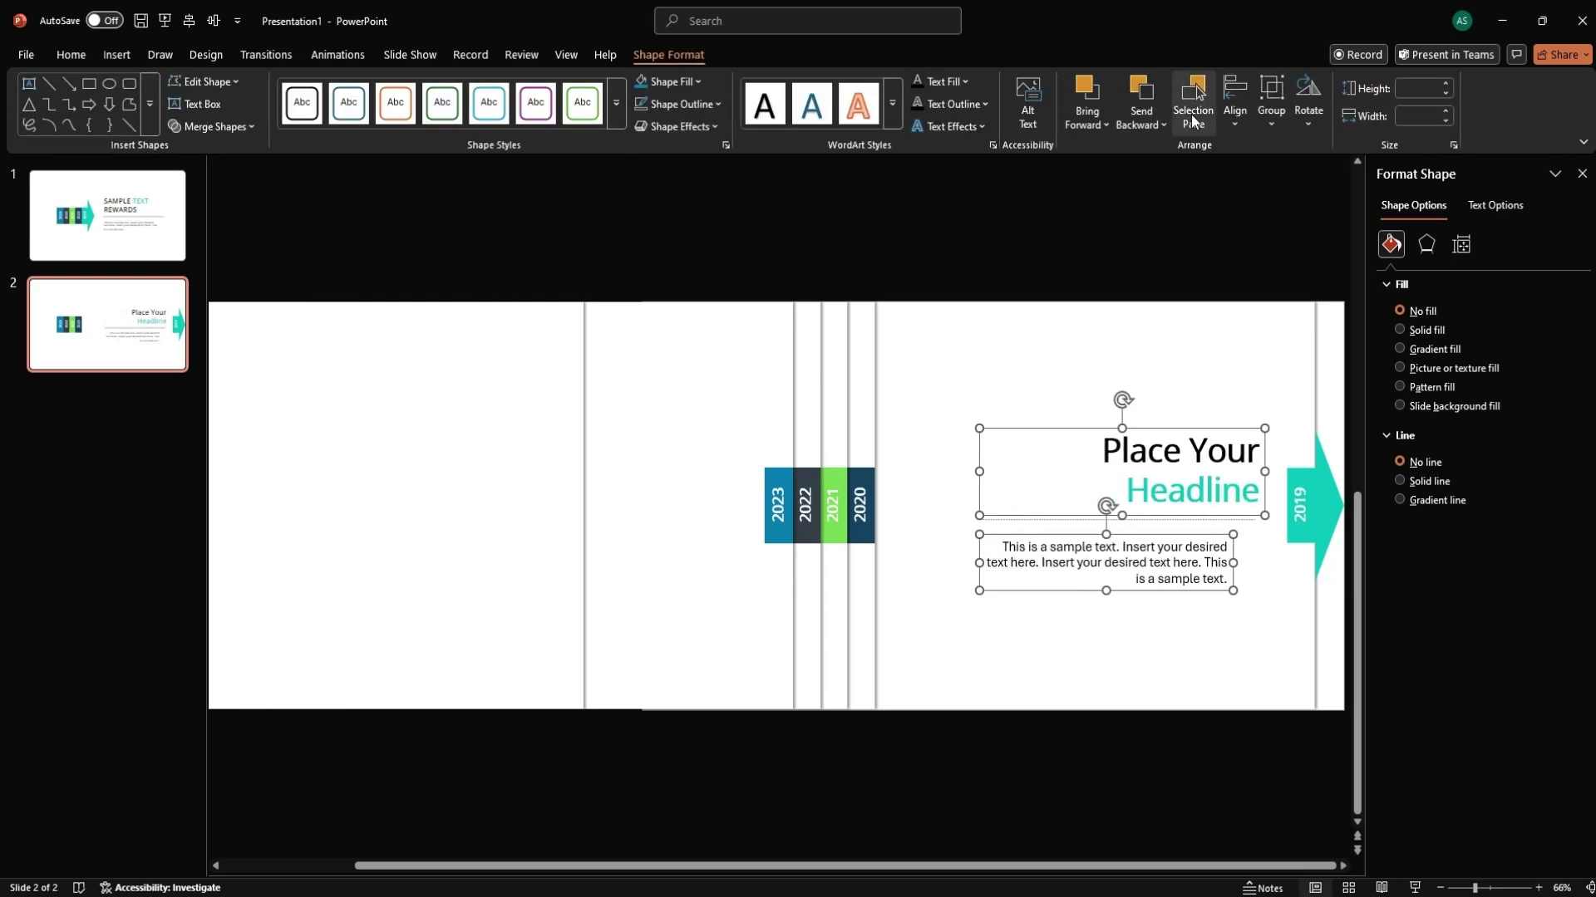
left_click(1237, 107)
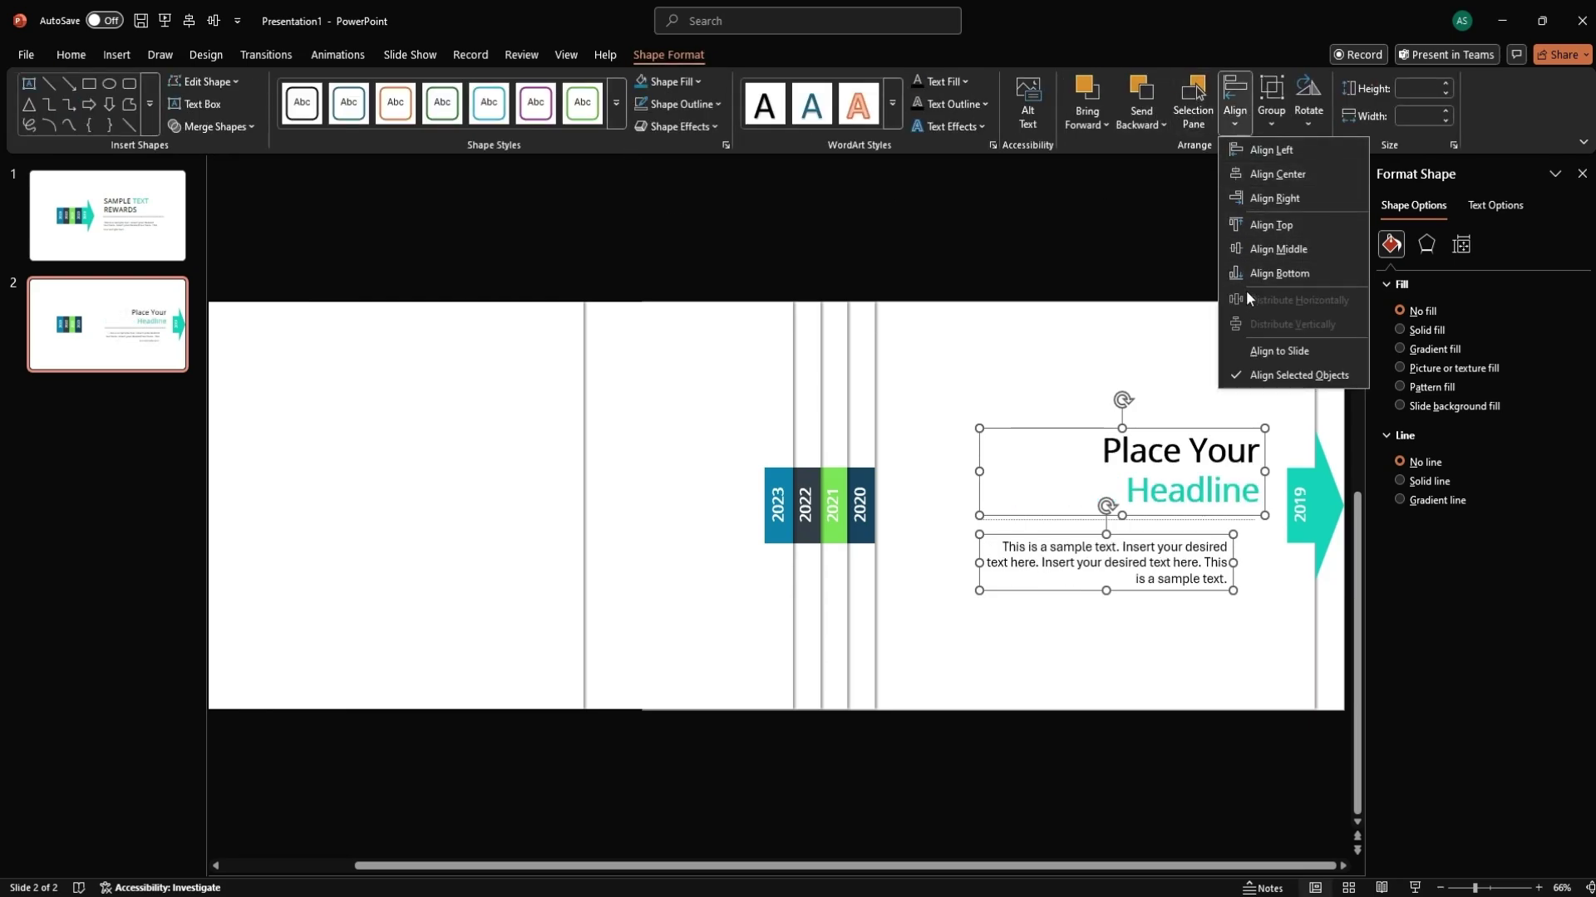
left_click(1255, 202)
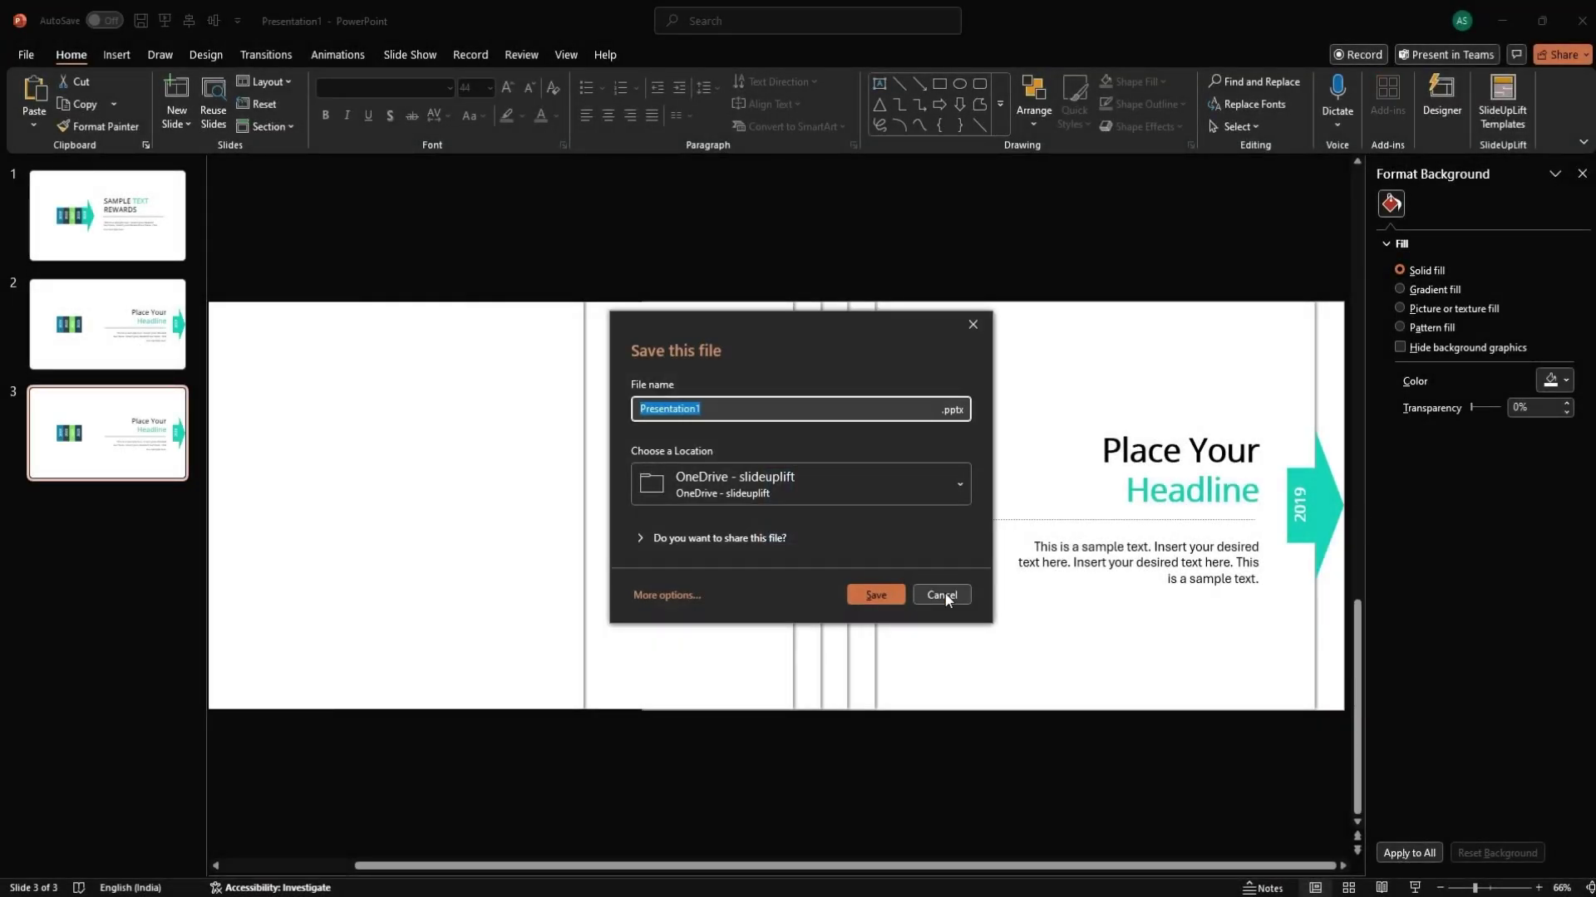
On slide 3, move the 2020 block beside the 2019 tab and shift the heading, divider line and sample text left to clear it
left_click(943, 596)
left_click_drag(864, 622, 1276, 609)
left_click(1207, 520)
left_click(1195, 492, "shift")
left_click(1166, 580, "shift")
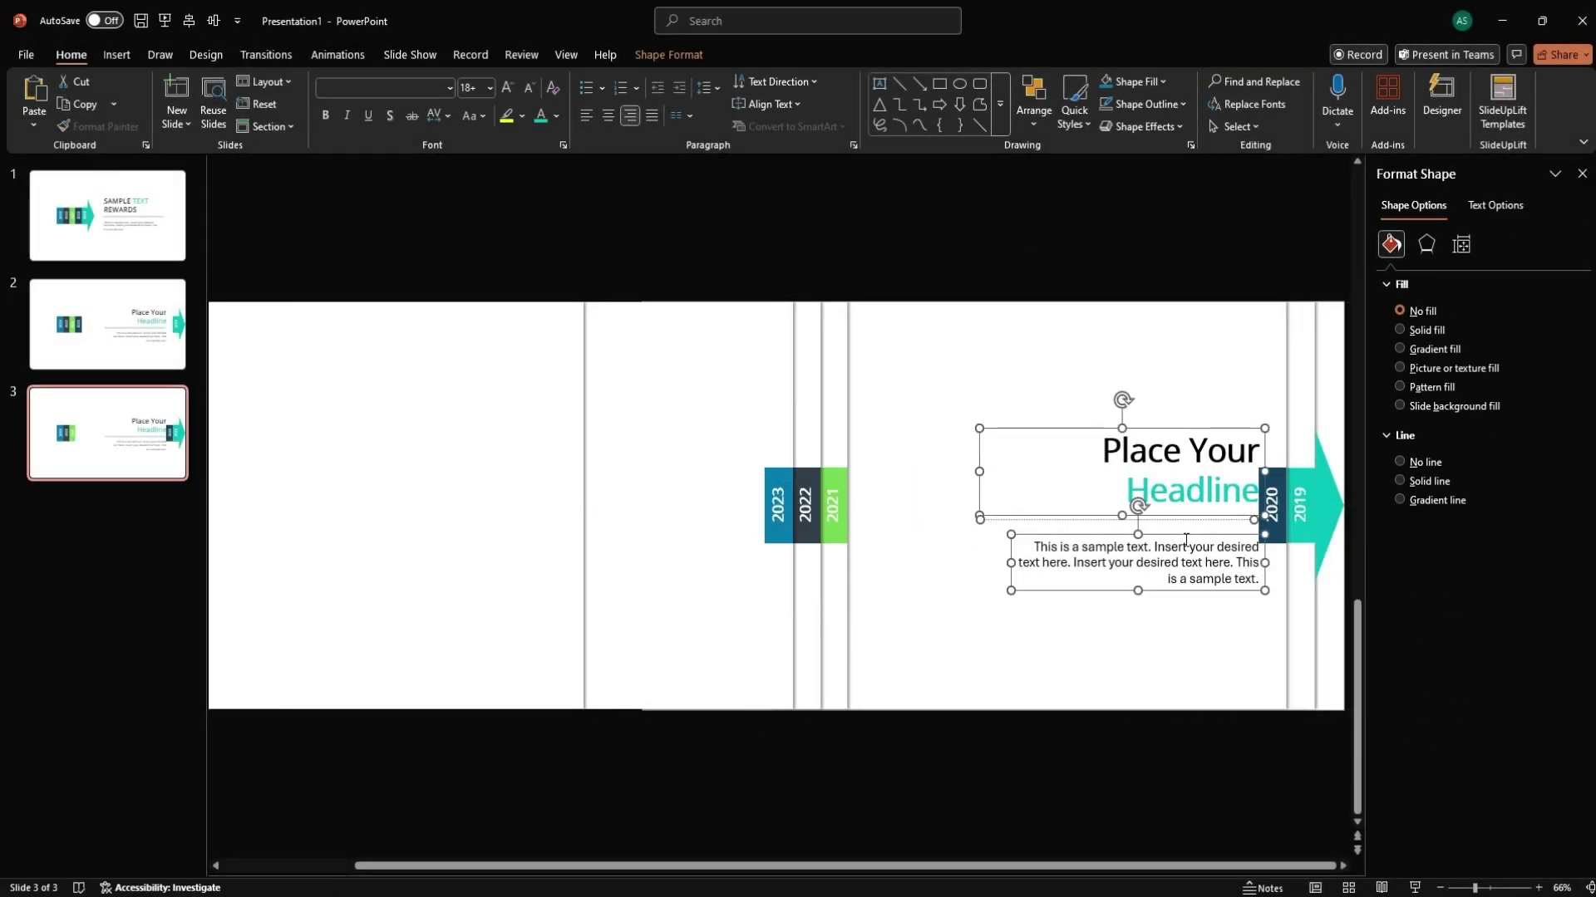
key("Left")
key("Left")
key("Left")
key("Left")
key("Left")
key("Left")
key("Left")
key("Left")
key("Right")
Colour the word "Headline" on slide 3 with the dark blue sampled from the 2020 tab
double_click(1176, 492)
left_click(556, 115)
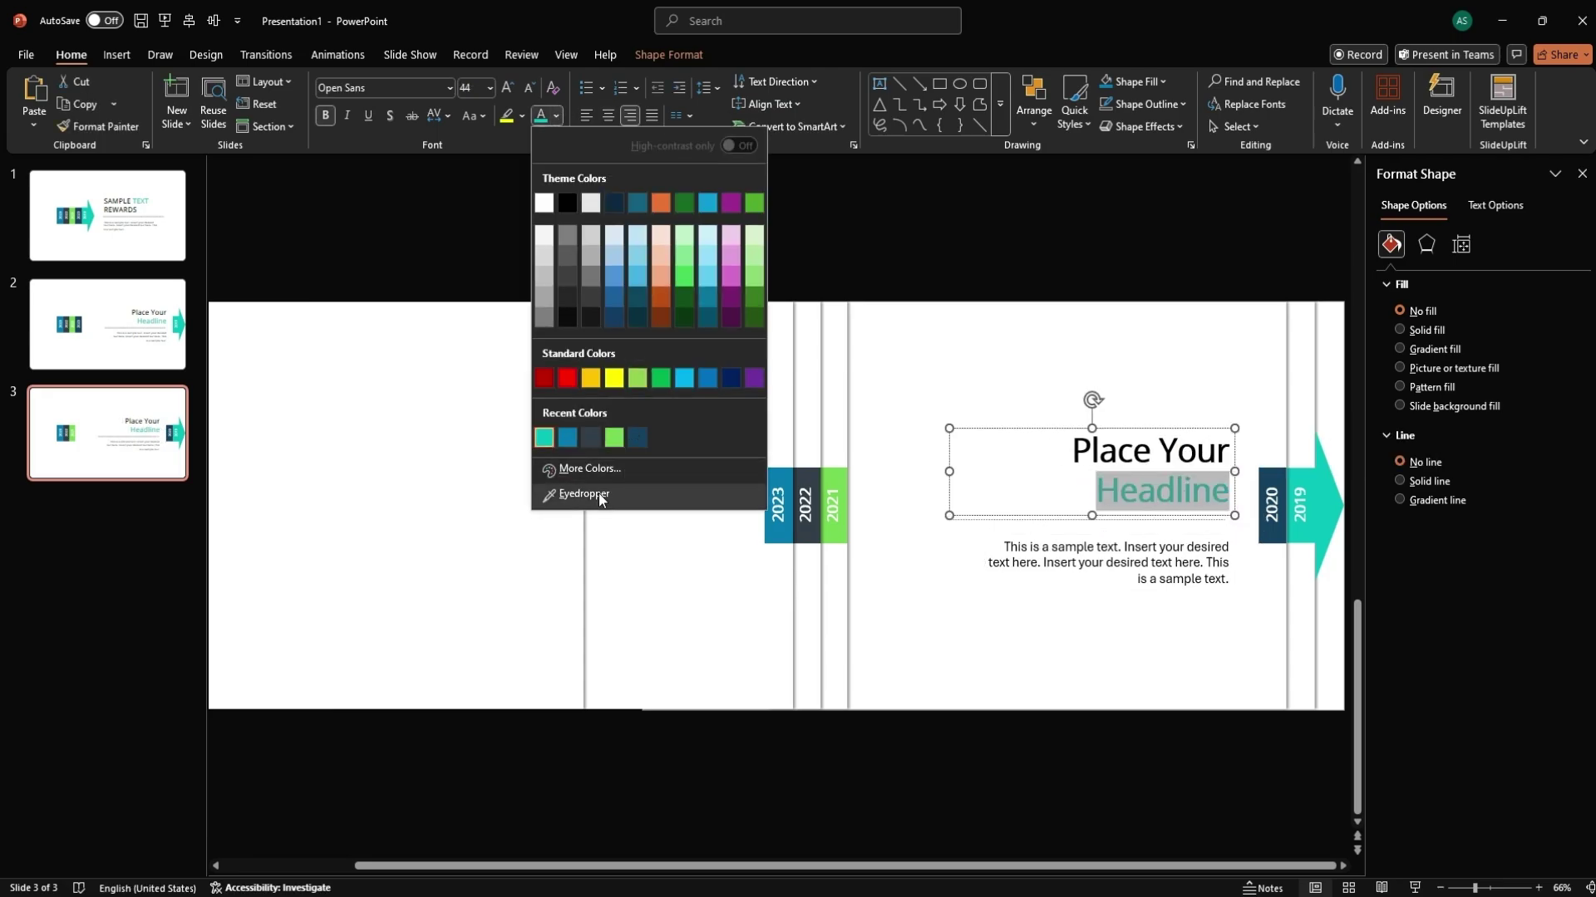
left_click(598, 496)
left_click(1270, 476)
left_click(1167, 308)
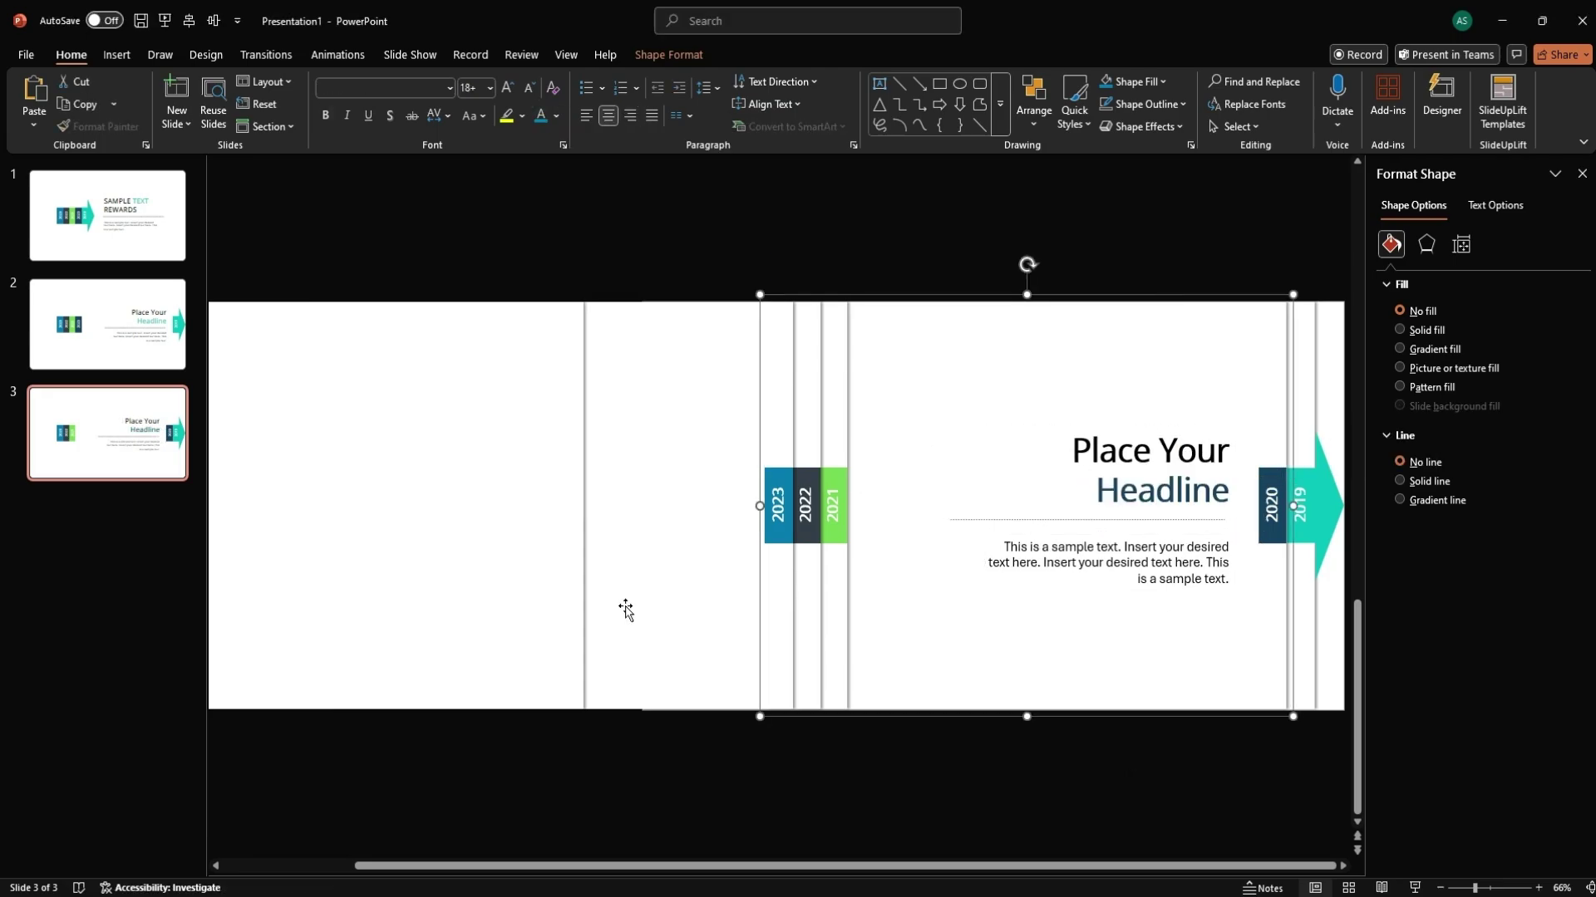
Duplicate slide 3, move the 2021 block on the copy beside the 2020 tab and shift the heading, line and text left
left_click(177, 470)
key("ctrl+d")
left_click_drag(839, 390, 1253, 399)
left_click(1156, 492)
left_click(1126, 522, "shift")
left_click(1157, 580, "shift")
key("Left")
key("Left")
key("Left")
key("Left")
key("Left")
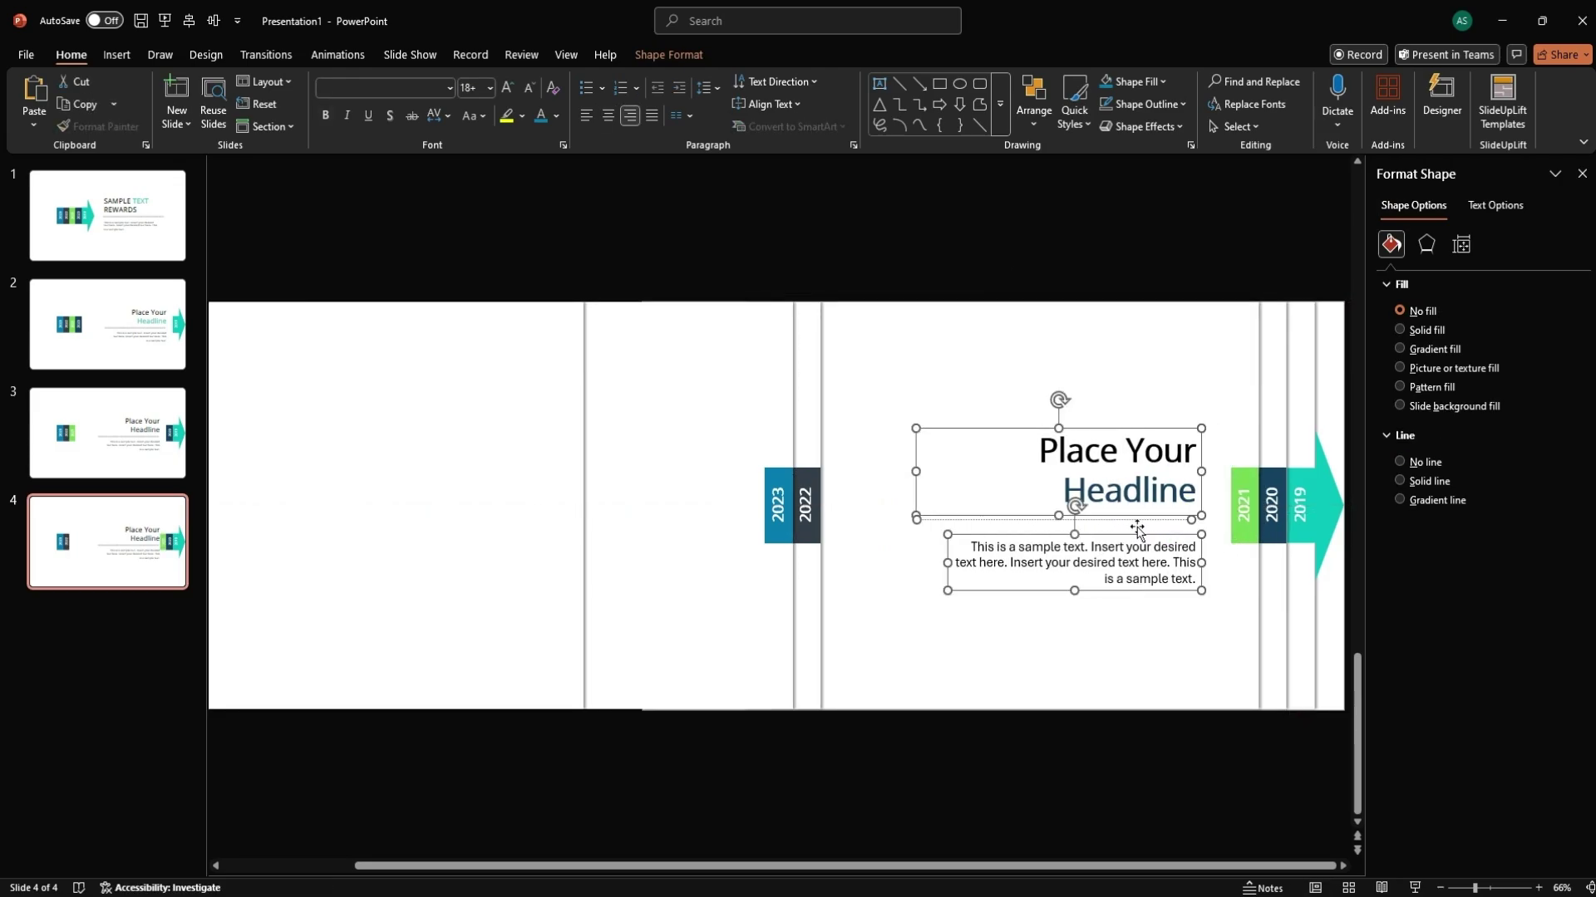
Colour the word "Headline" on slide 4 in the recent light green that matches the 2021 tab
double_click(1140, 494)
left_click(557, 116)
left_click(591, 438)
left_click(1072, 780)
Duplicate slide 4, move the 2022 block on the copy beside the 2021 tab and shift the heading, line and text left
left_click(127, 550)
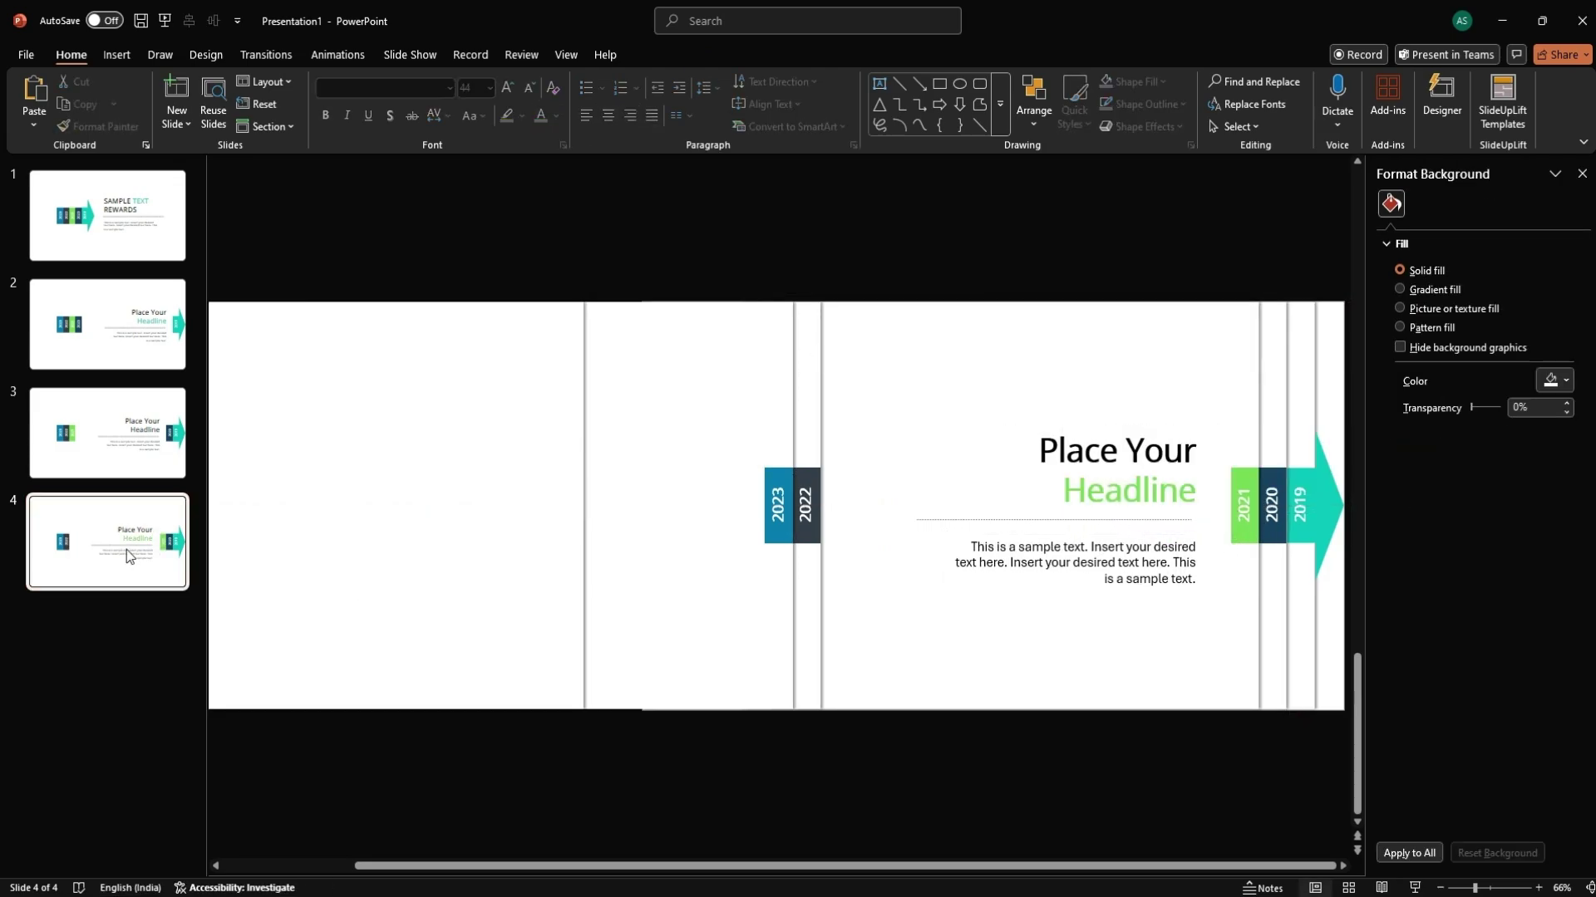
key("ctrl+d")
left_click_drag(809, 580, 1115, 587)
left_click(1142, 517)
left_click(1141, 522, "shift")
left_click(1141, 588, "shift")
Colour the word "Headline" on slide 5 with the dark grey sampled from the 2022 tab
double_click(1128, 493)
left_click(558, 117)
left_click(583, 491)
left_click(1216, 477)
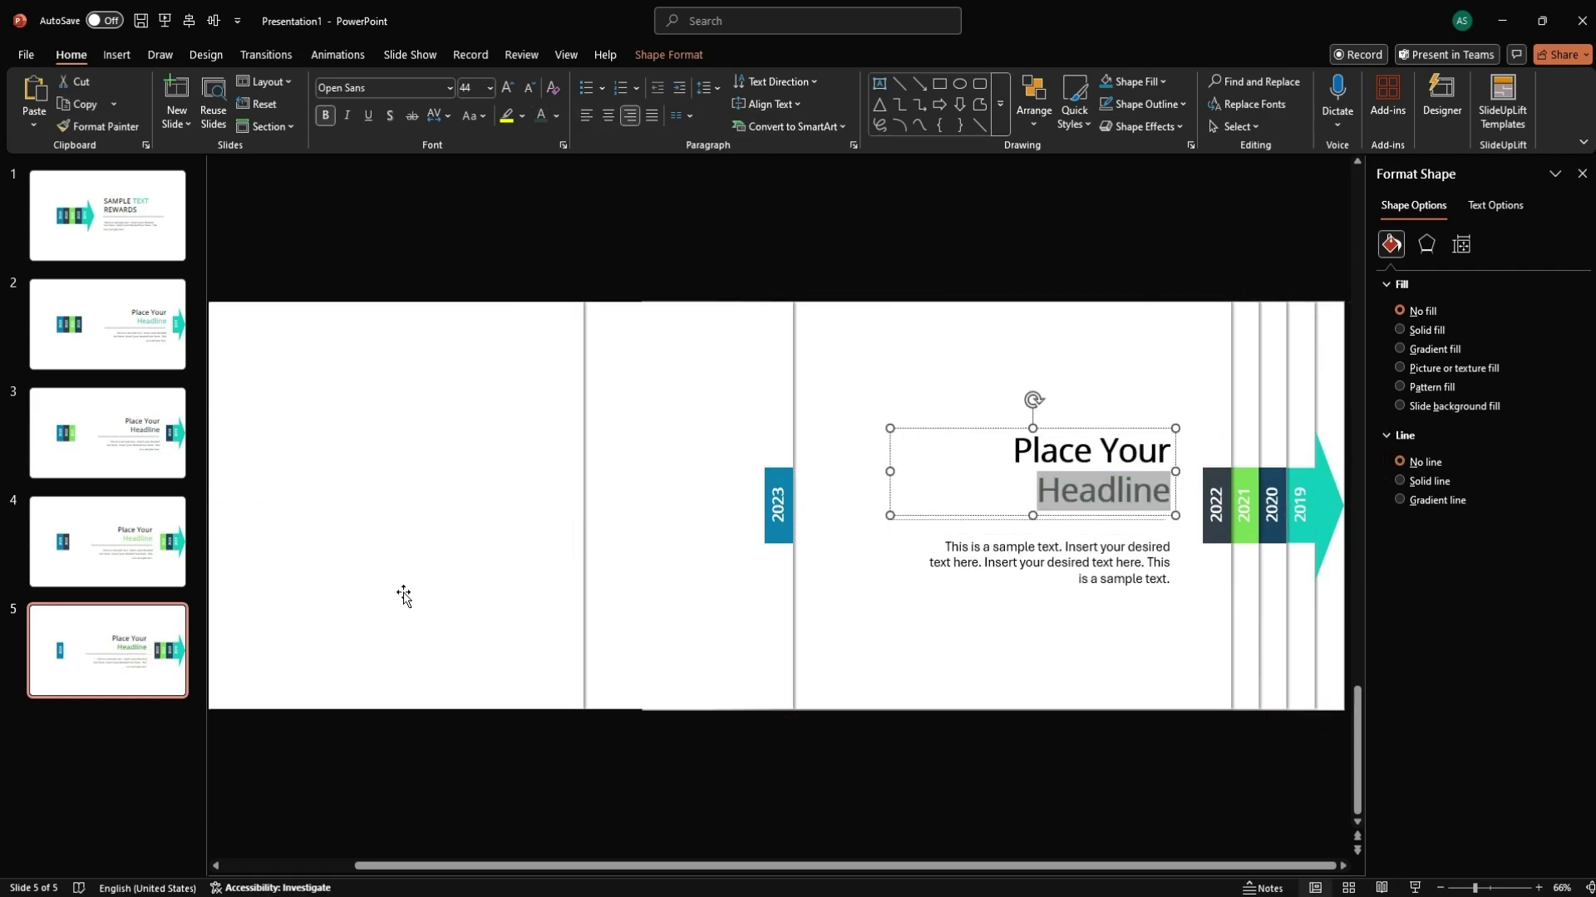
Duplicate slide 5, move the 2023 block on the copy beside the 2022 tab and shift the heading, line and text left
left_click(125, 649)
key("ctrl+d")
left_click_drag(741, 576, 1145, 621)
left_click(1141, 588)
left_click(1136, 520, "shift")
left_click(1122, 428, "shift")
left_click_drag(1122, 428, 1093, 425)
Colour slide 6's word "Headline" with the blue sampled from the 2023 tab and move the blank off-slide panel toward the slide
double_click(1053, 496)
left_click(557, 117)
left_click(578, 492)
left_click(1192, 477)
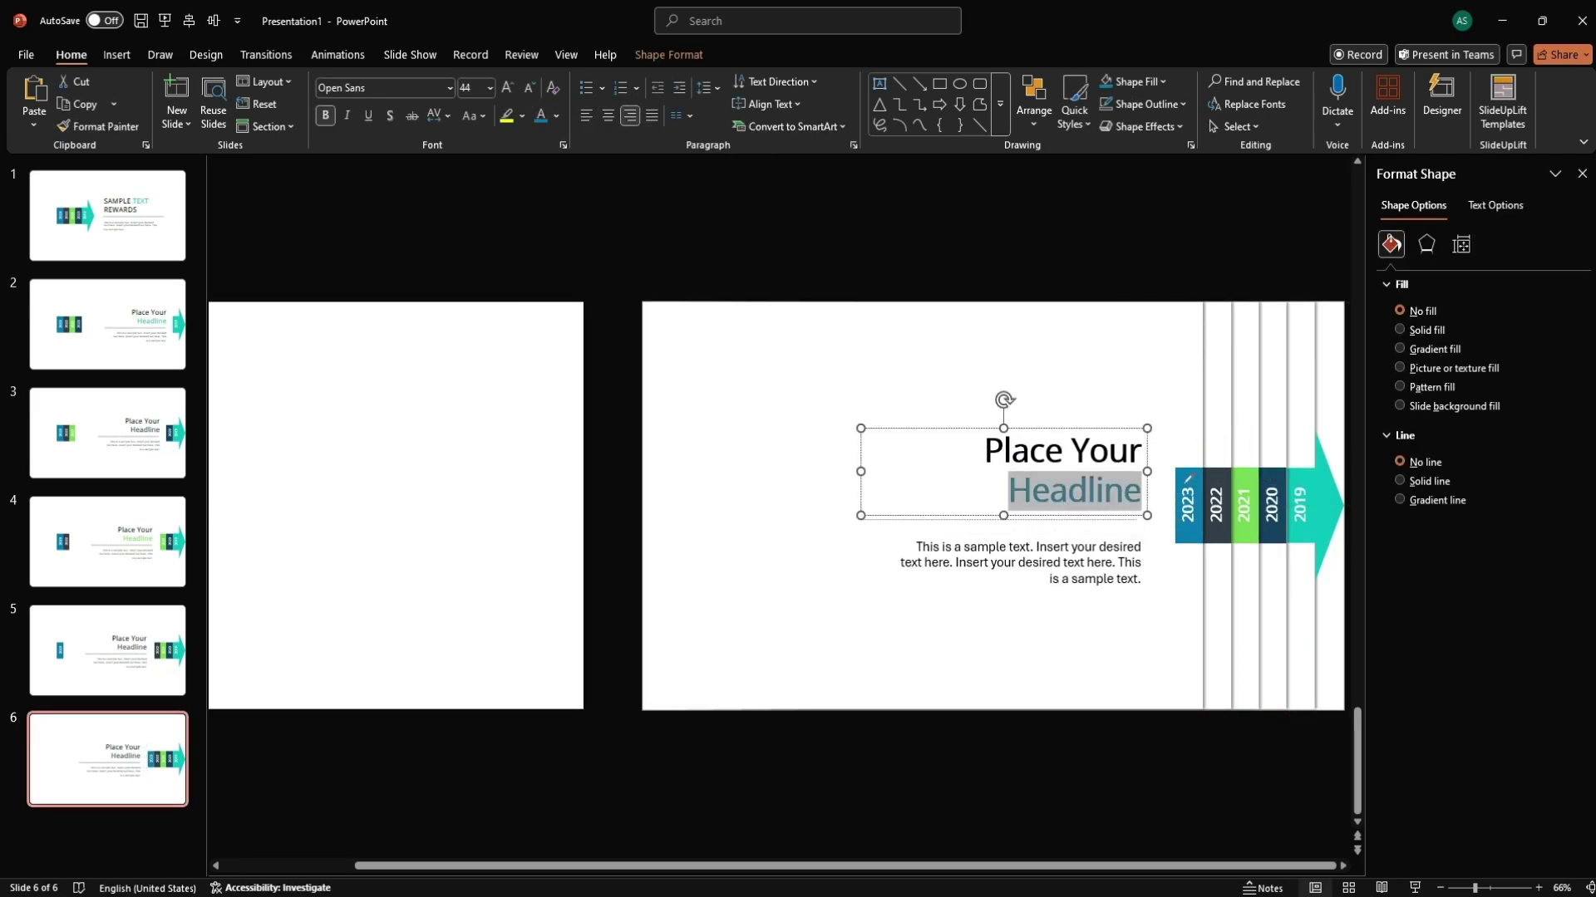
left_click_drag(484, 456, 584, 456)
left_click(894, 737)
Apply the Morph transition to all six slides with a duration of 0.75 seconds
left_click(103, 238)
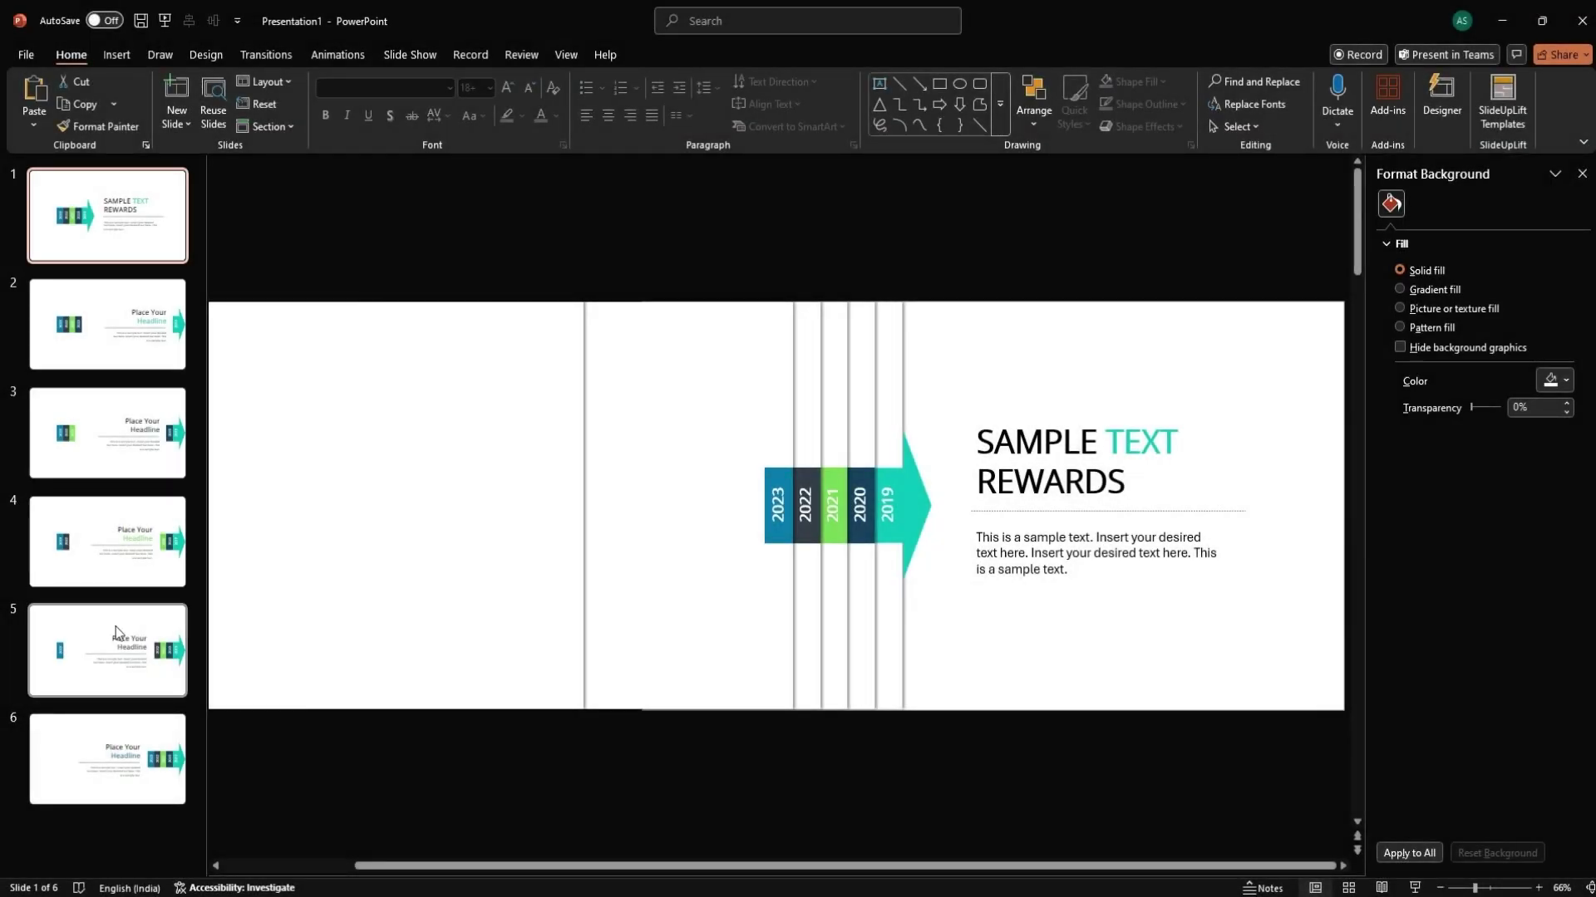
left_click(91, 754, "shift")
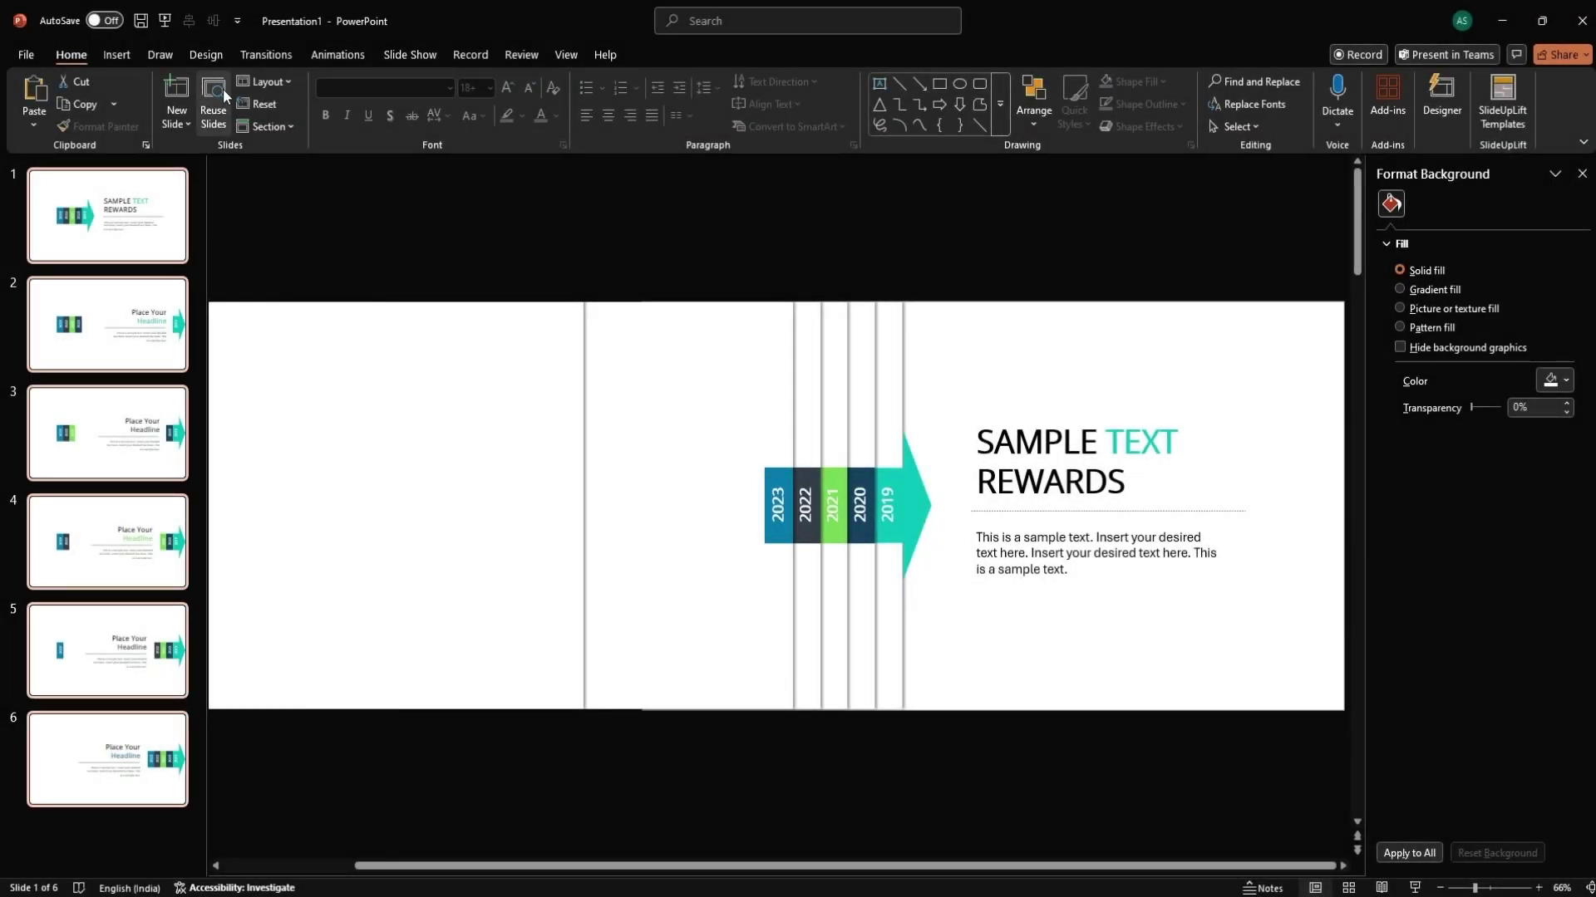
left_click(251, 58)
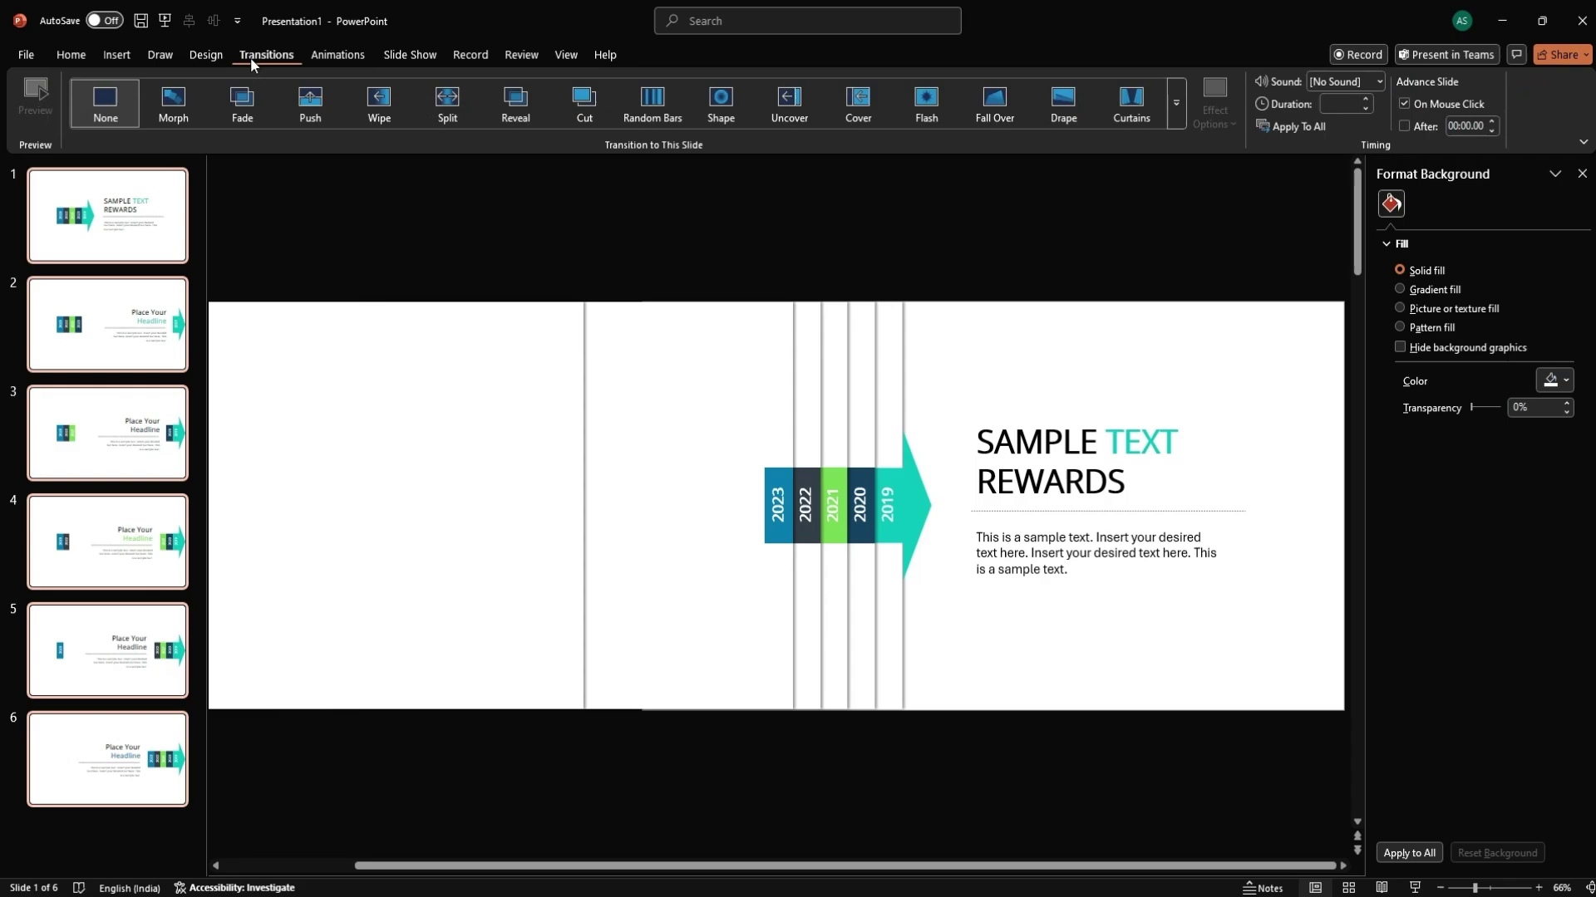
left_click(162, 108)
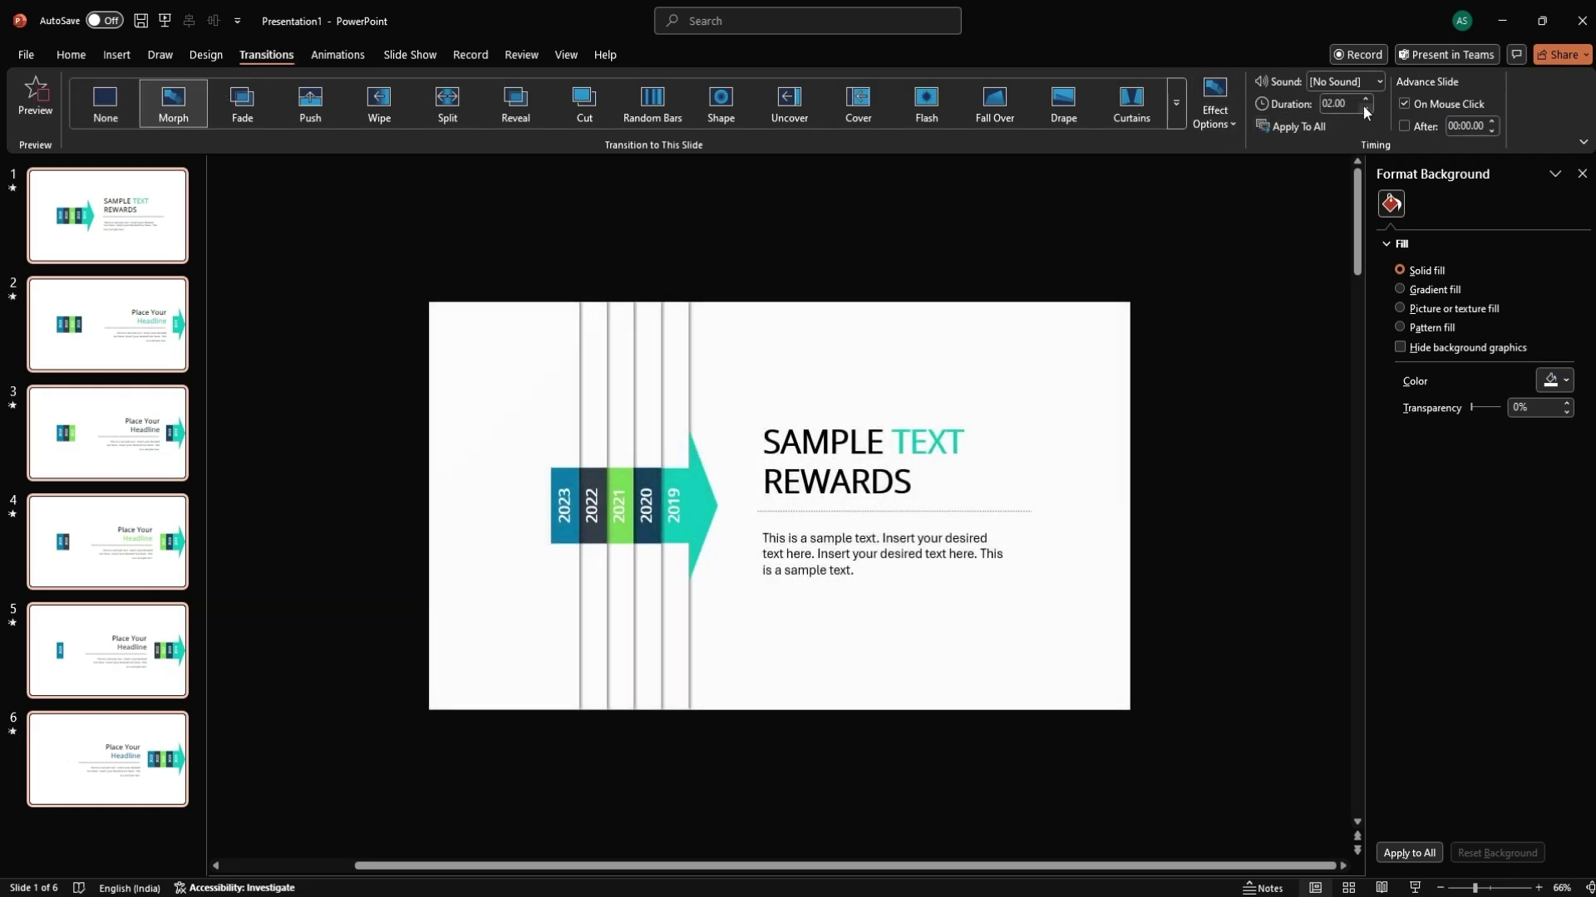
left_click(1363, 108)
left_click(1364, 108)
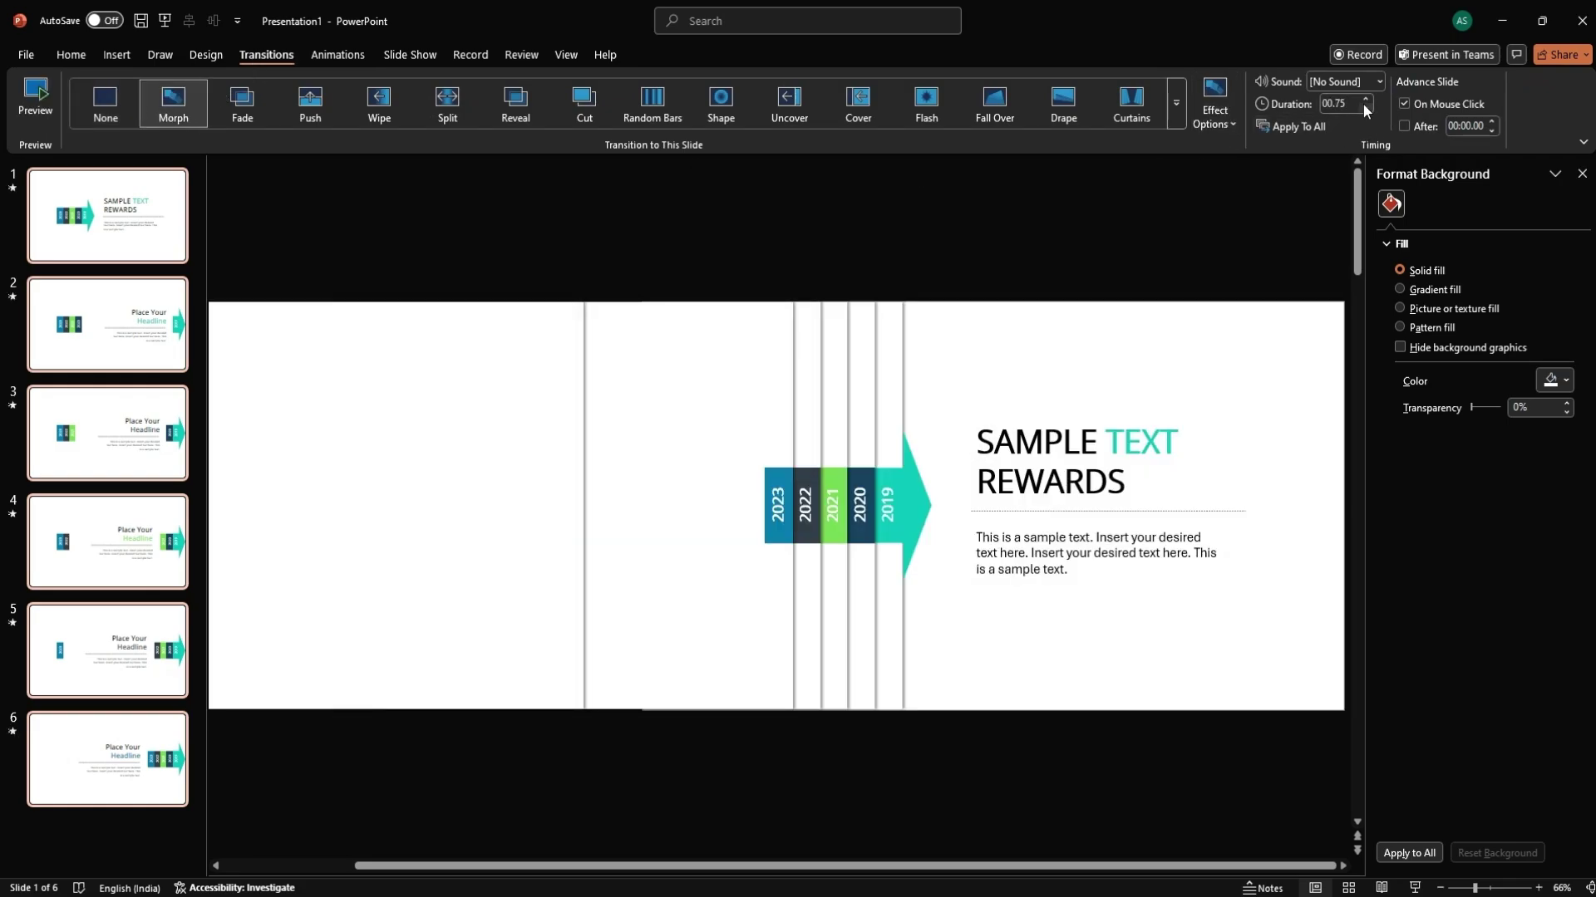
left_click(156, 211)
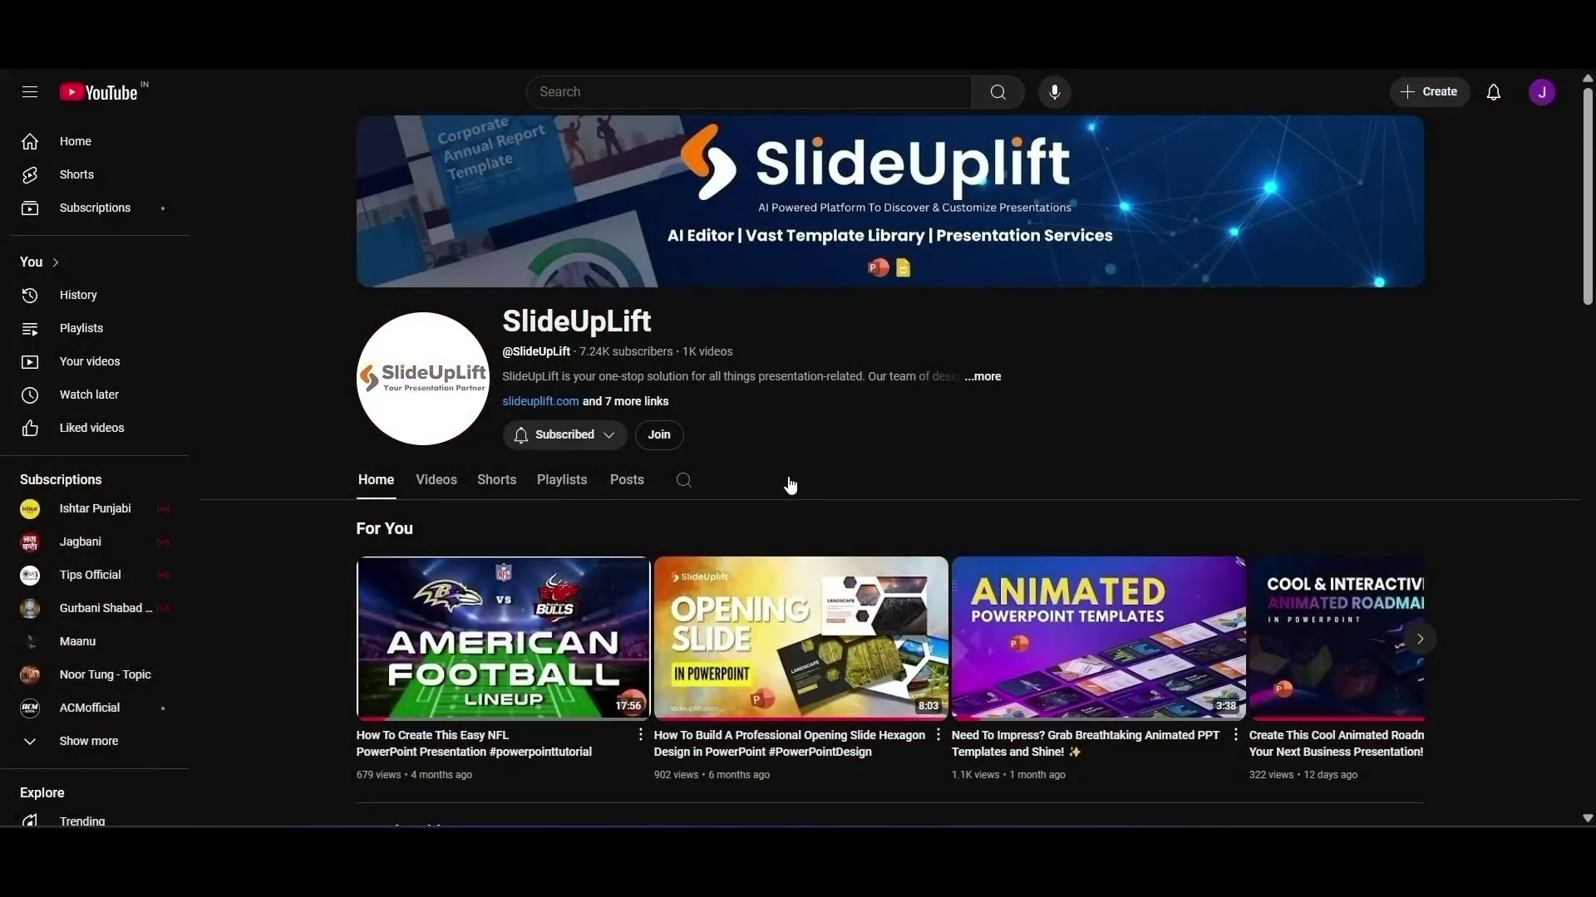
On the SlideUpLift YouTube channel, open the channel membership offer and review its perks
left_click(660, 436)
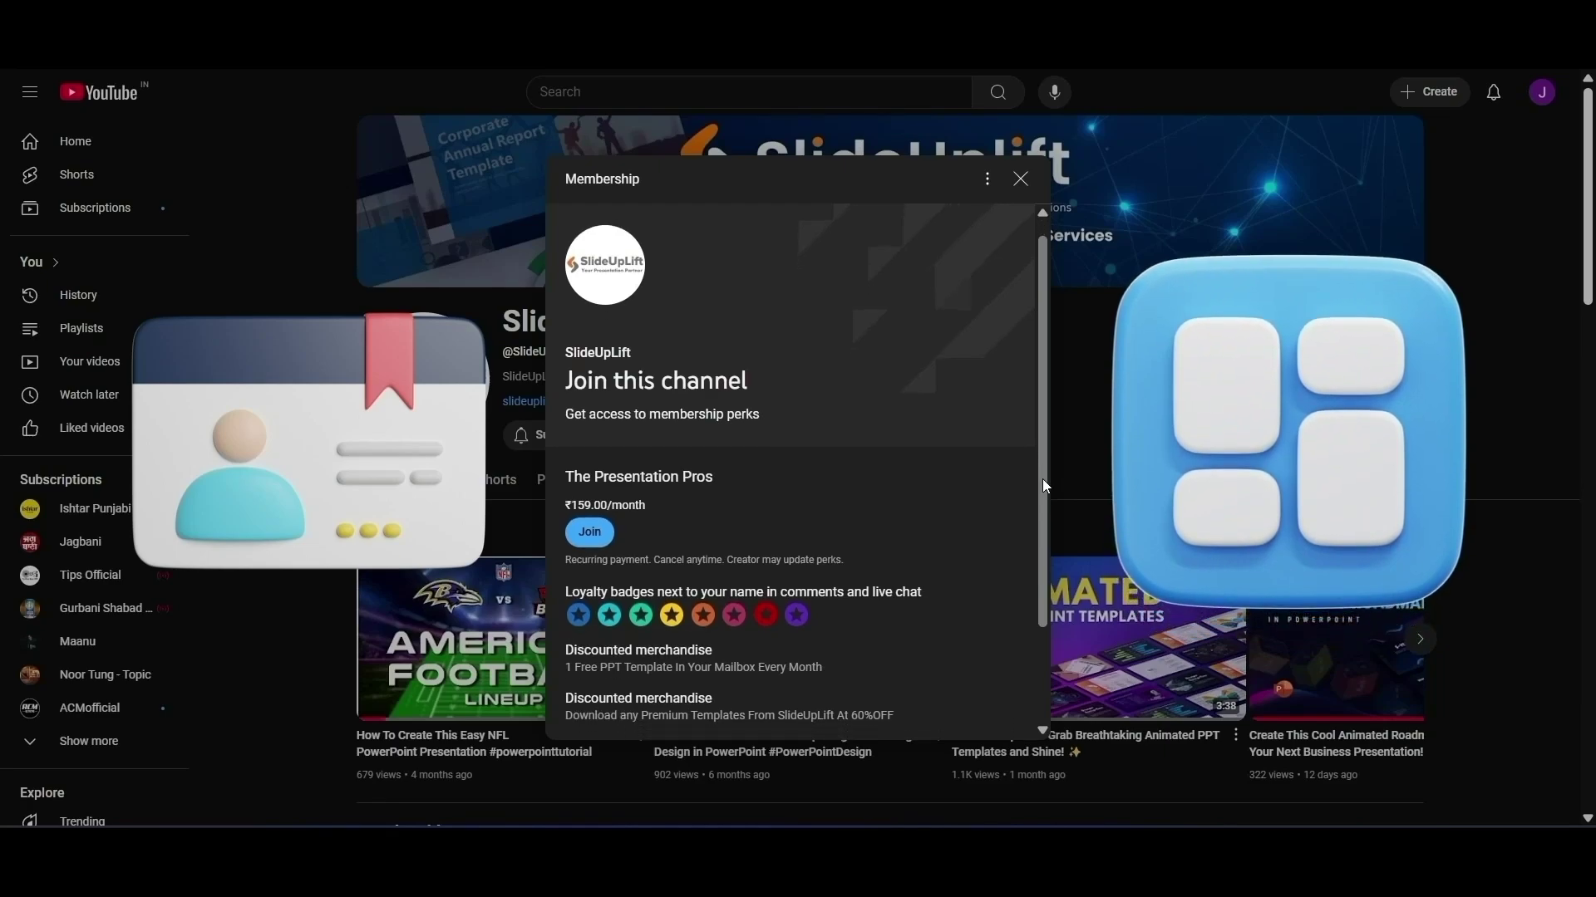
scroll(1043, 498, "down", 1)
scroll(1054, 548, "down", 1)
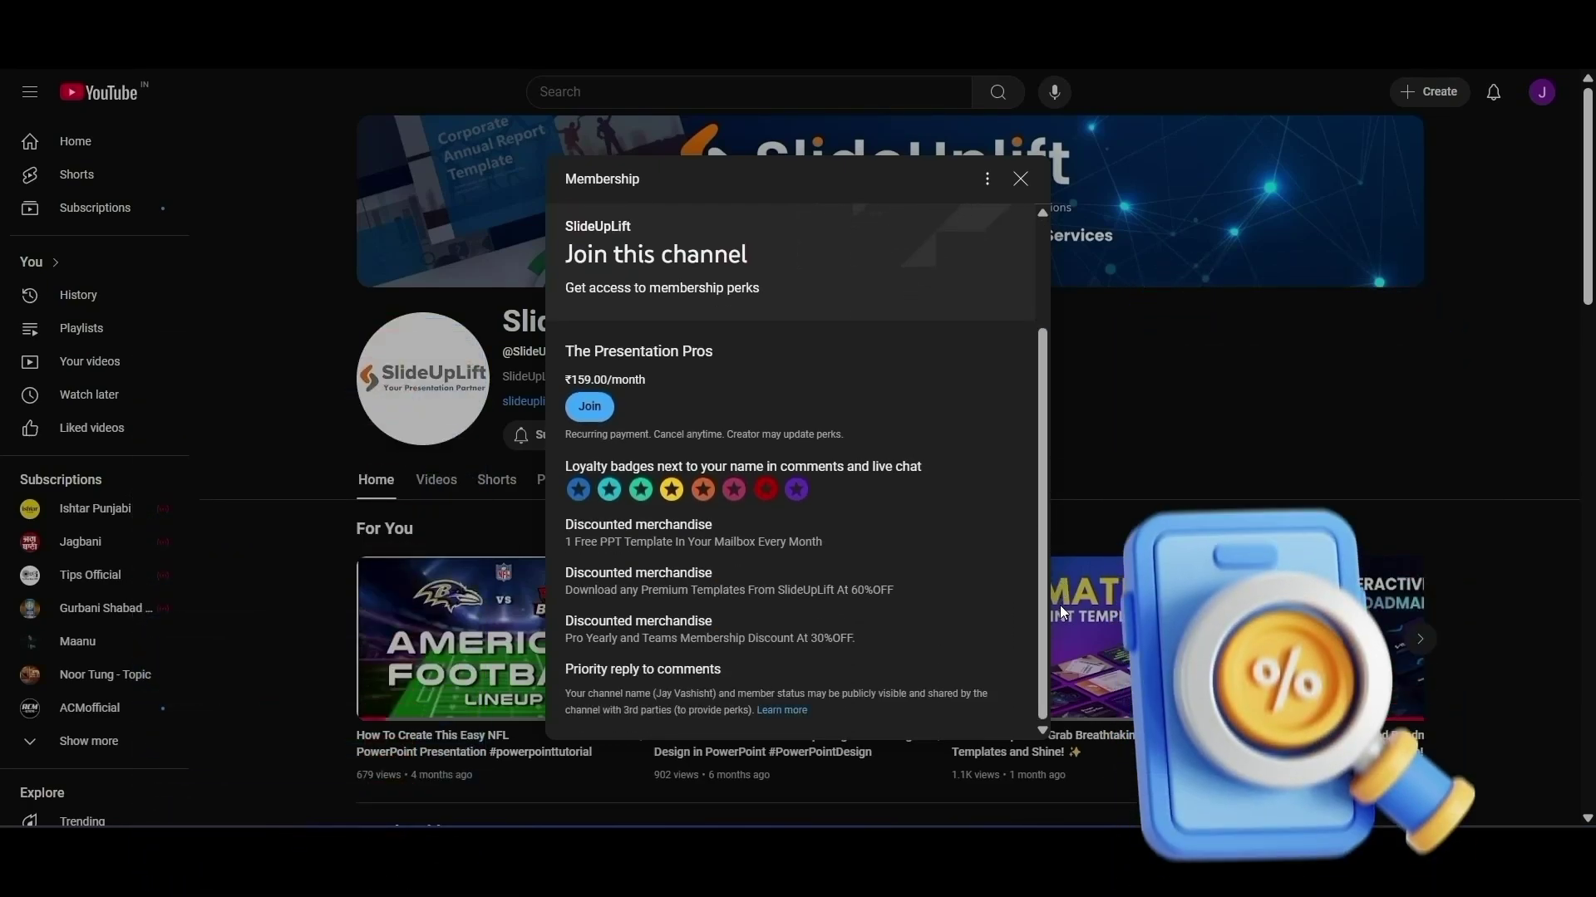